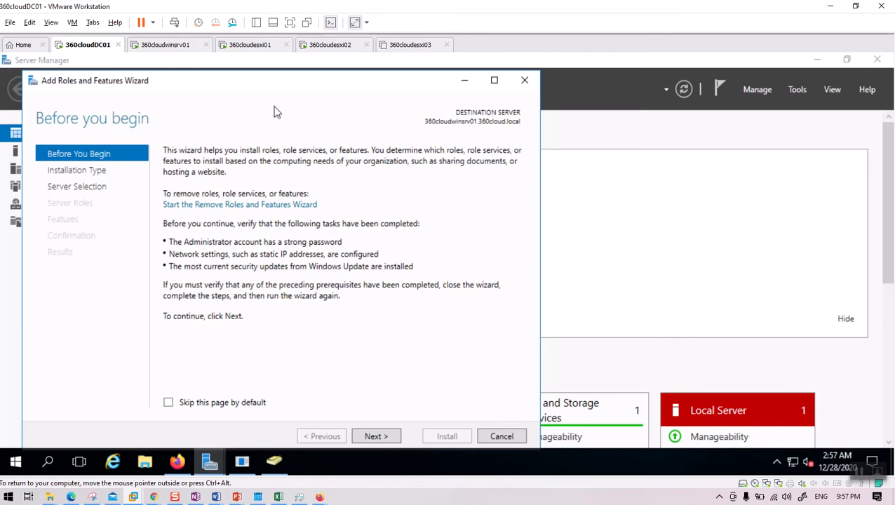
Close the Add Roles and Features Wizard on 360cloudDC01 and open the virtual machine settings of 360cloudwinsrv01.
left_click(525, 80)
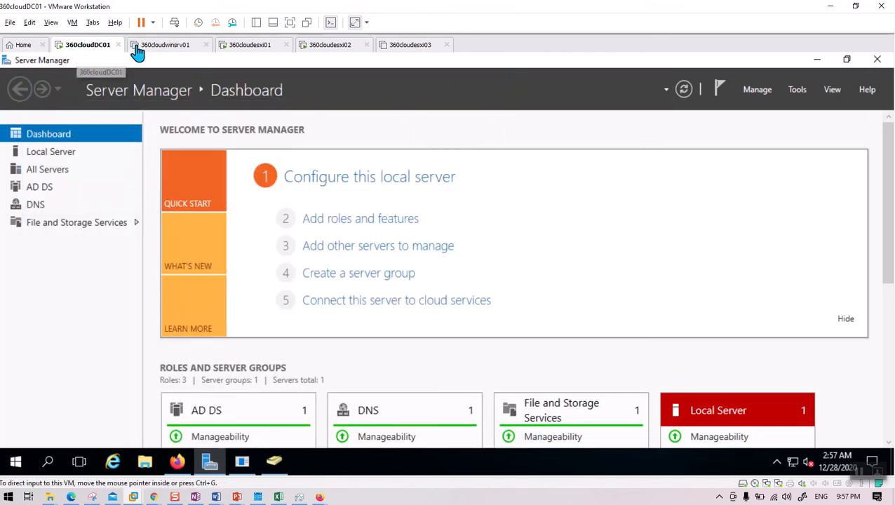
left_click(168, 46)
right_click(181, 50)
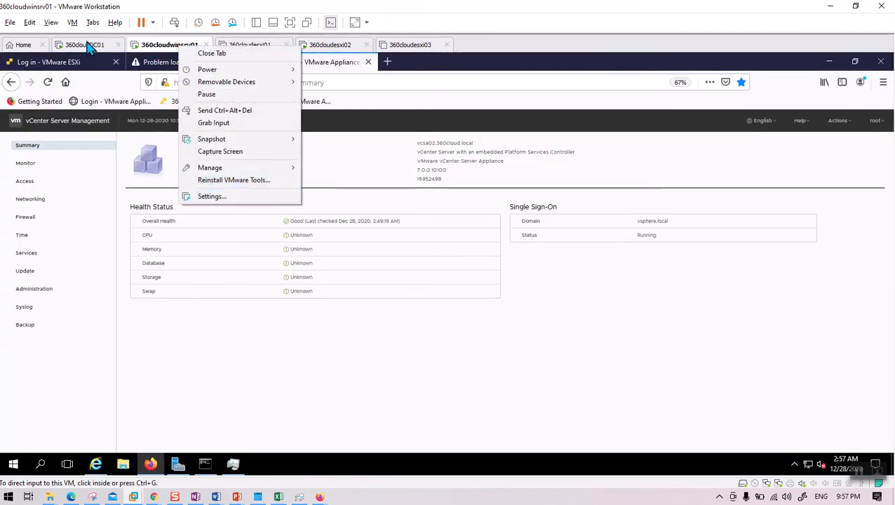
left_click(219, 199)
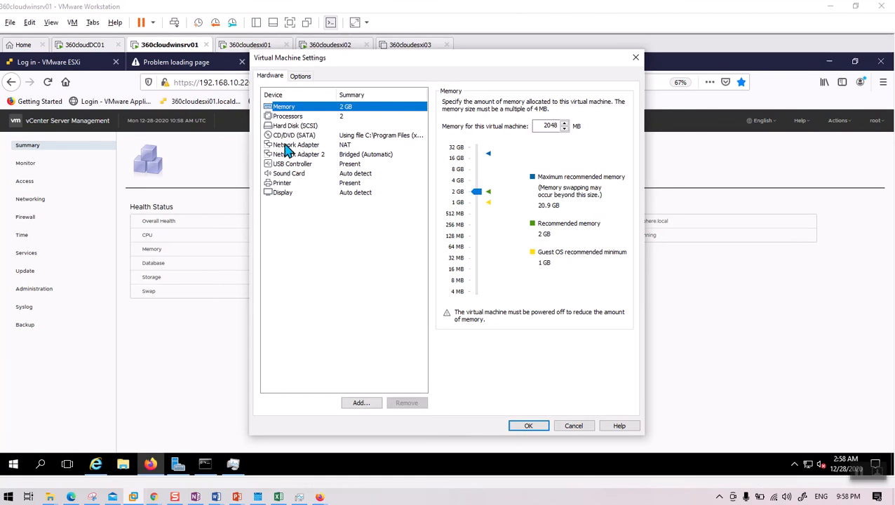
Add a new 100 GB SCSI hard disk to 360cloudwinsrv01, split into multiple files and stored as 360cloudvc01-0.vmdk.
left_click(360, 403)
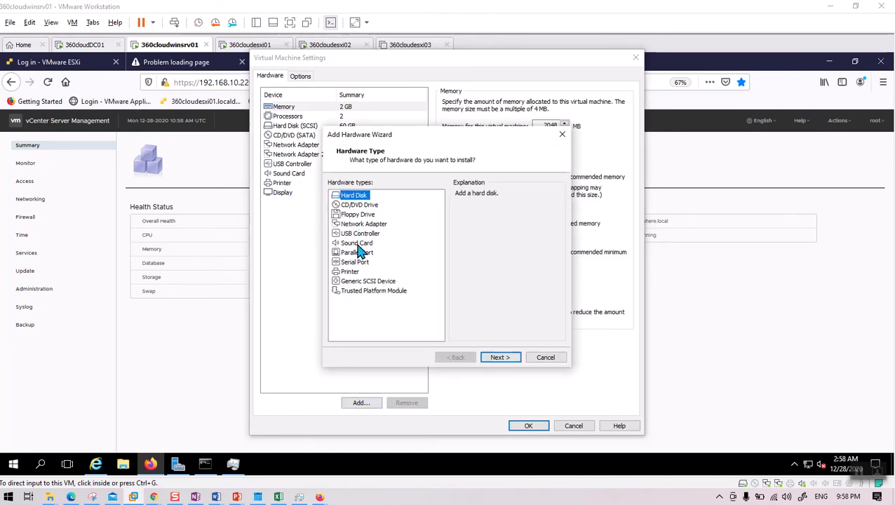
left_click(500, 361)
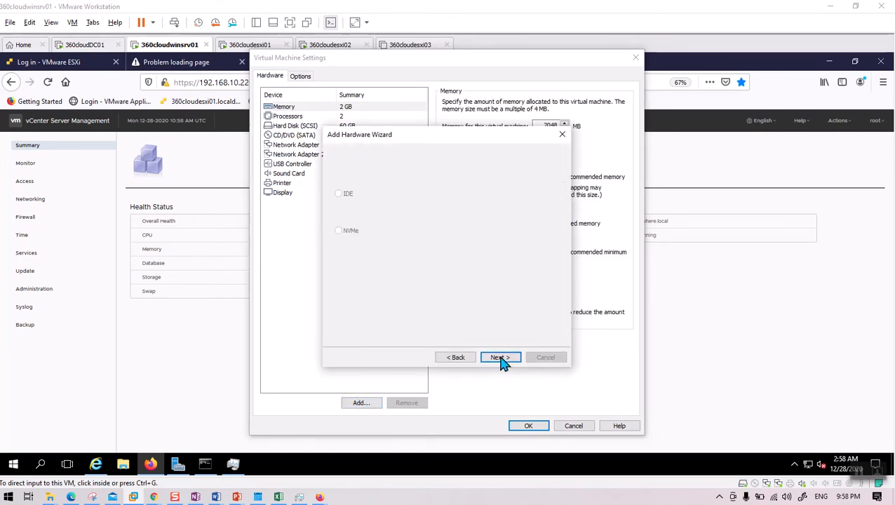
left_click(508, 358)
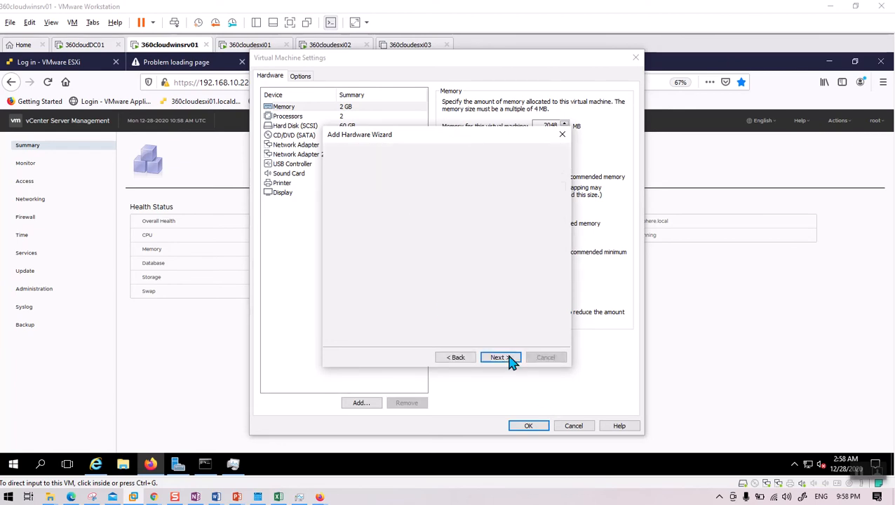
left_click(500, 358)
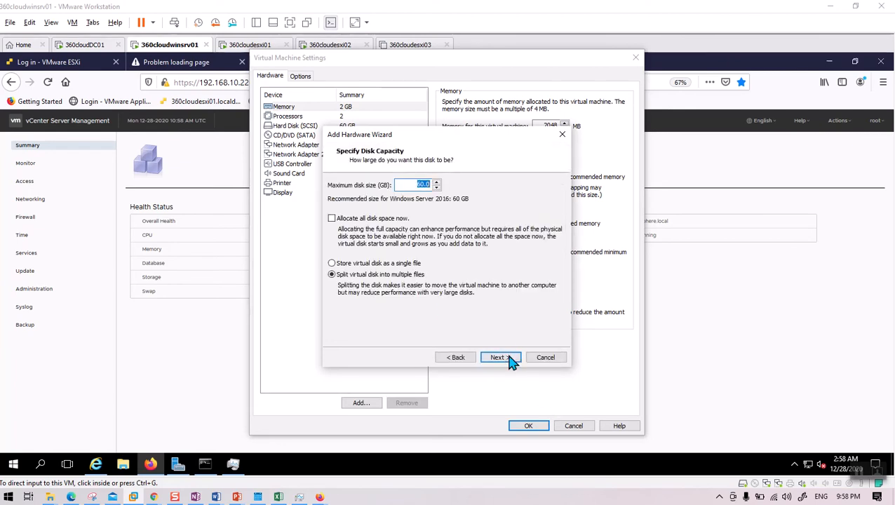
type("100")
left_click(505, 360)
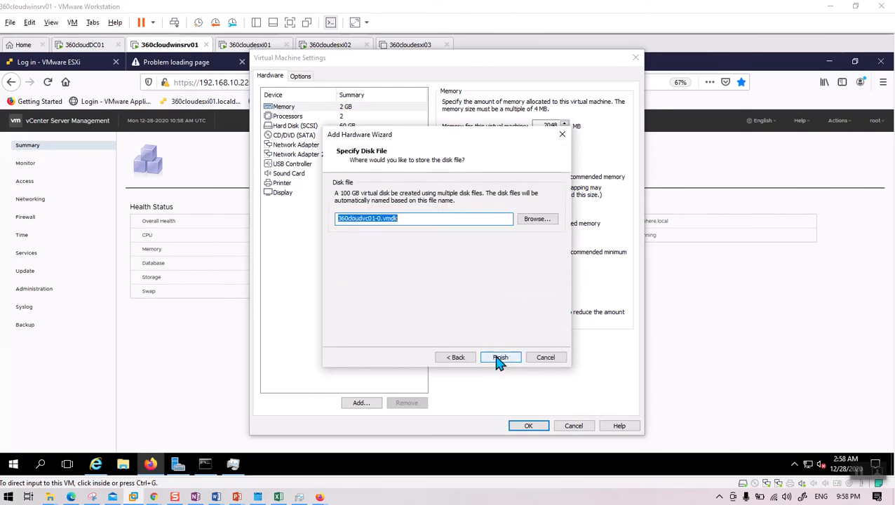
left_click(498, 359)
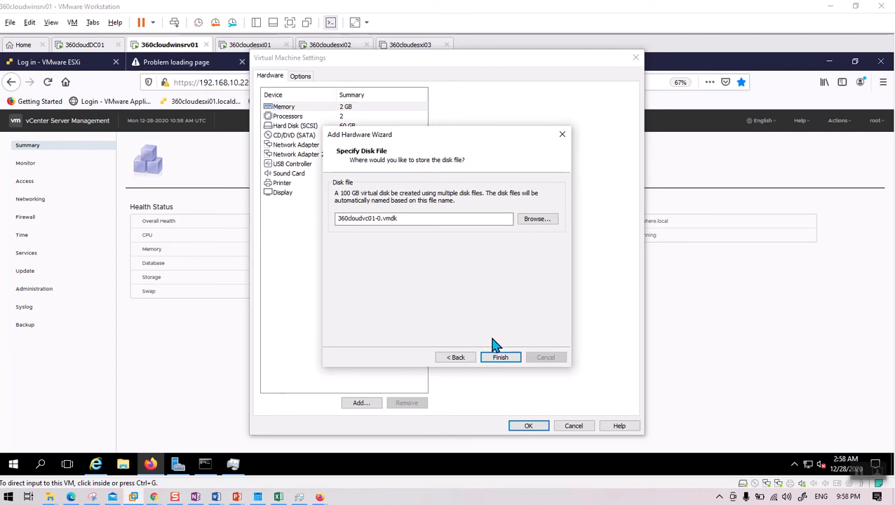
left_click(499, 358)
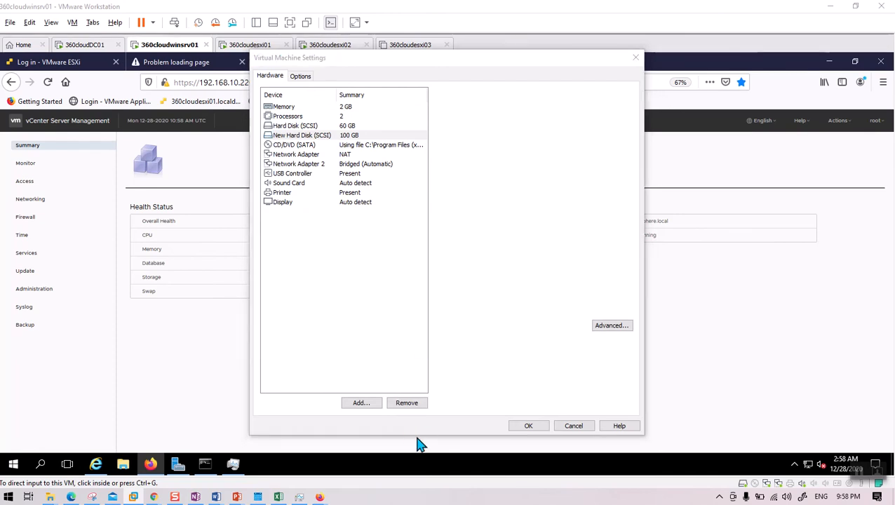
Add a second 100 GB SCSI hard disk stored as 360cloudvc01-1.vmdk and apply the virtual machine settings.
left_click(366, 403)
left_click(499, 357)
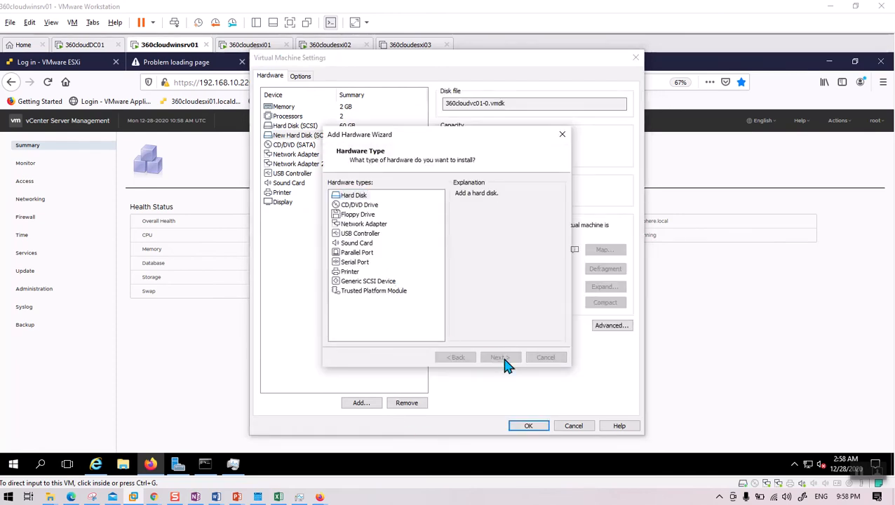
left_click(499, 358)
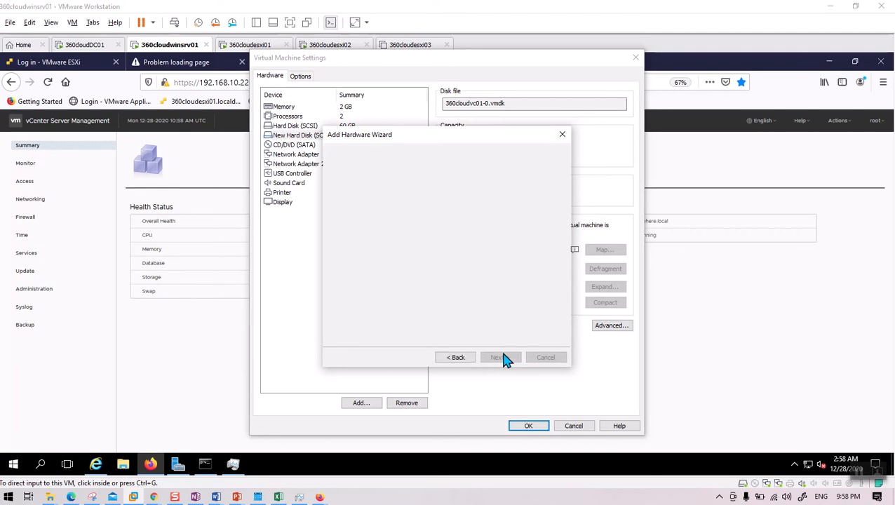
left_click(502, 356)
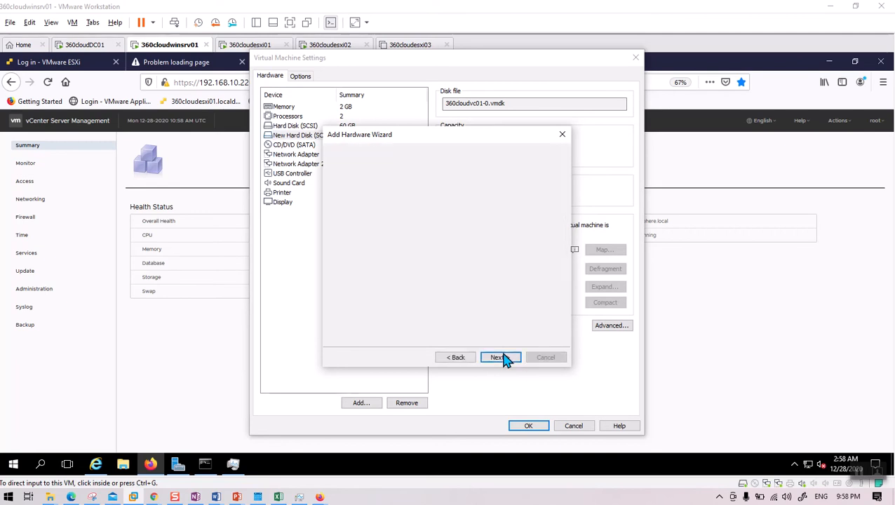
type("100")
left_click(499, 358)
left_click(500, 357)
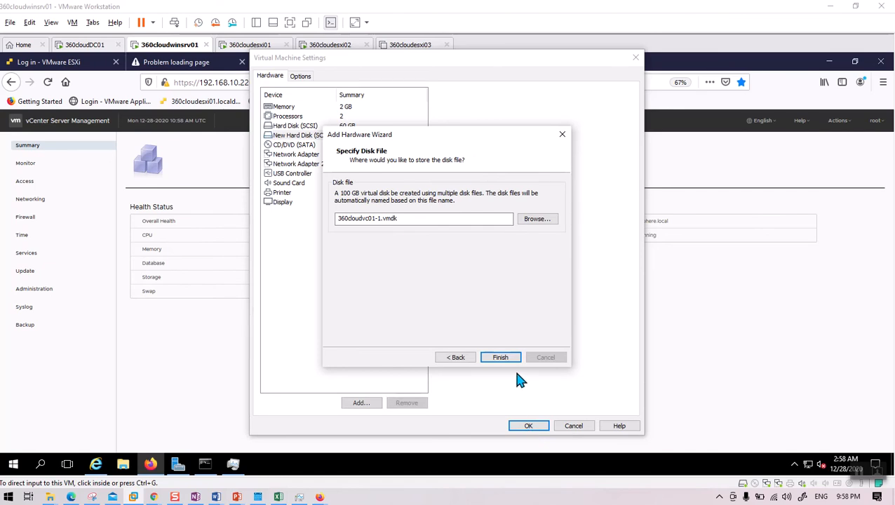
left_click(499, 358)
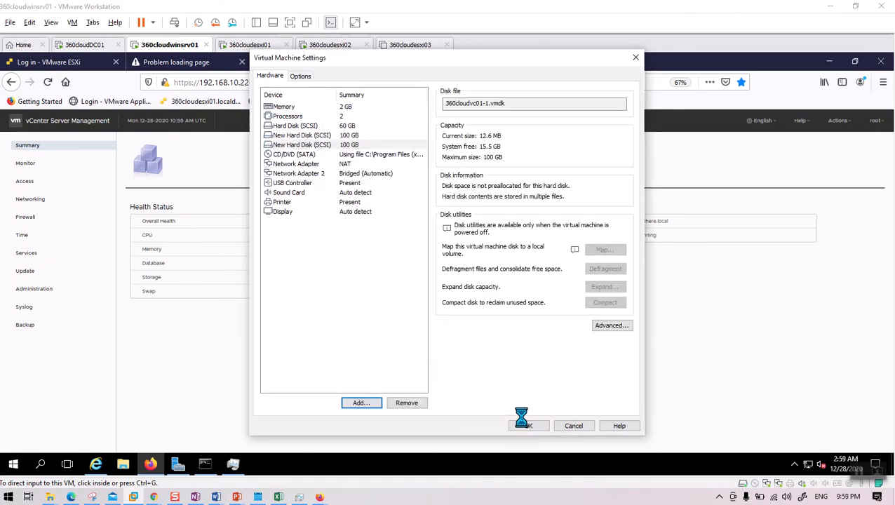
left_click(523, 423)
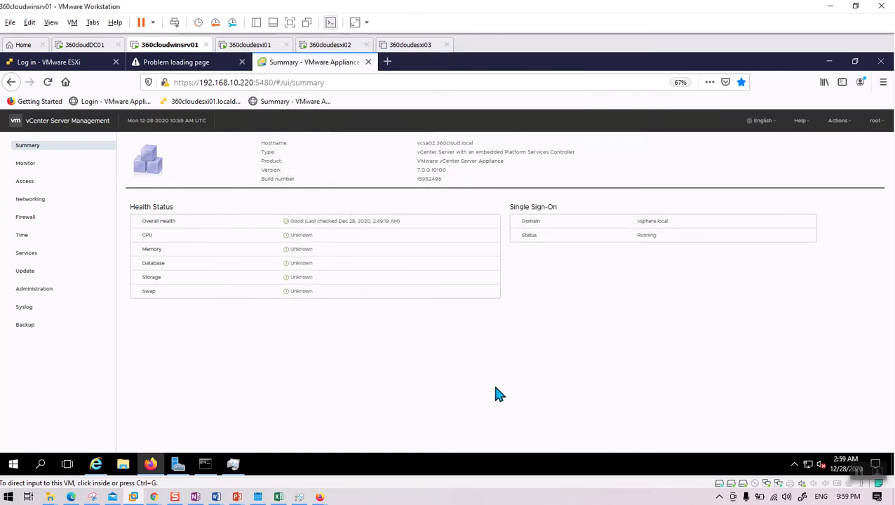
Start adding roles and features in Server Manager on 360cloudwinsrv01 with role-based installation, up to the server roles selection.
left_click(179, 465)
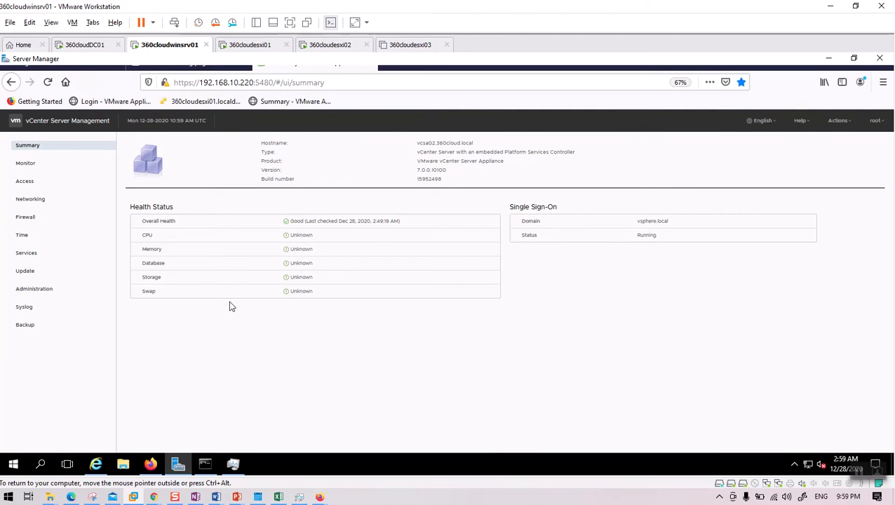
left_click(45, 120)
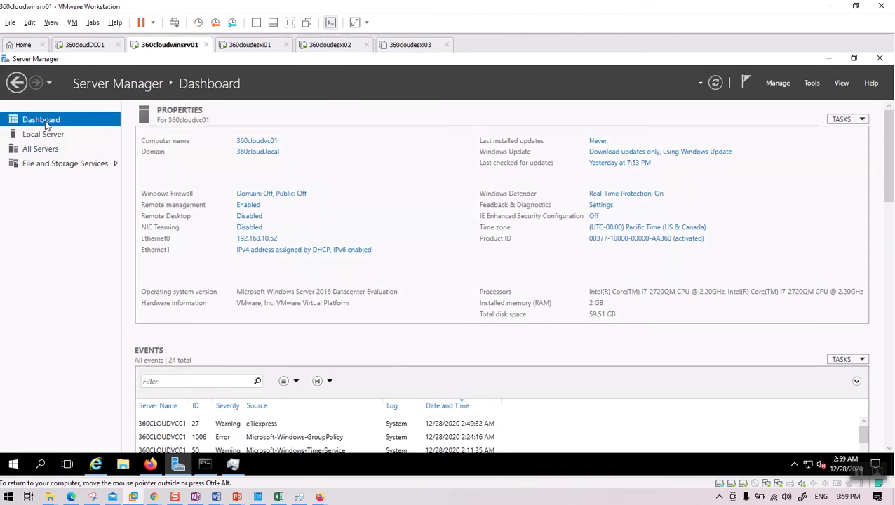
left_click(299, 190)
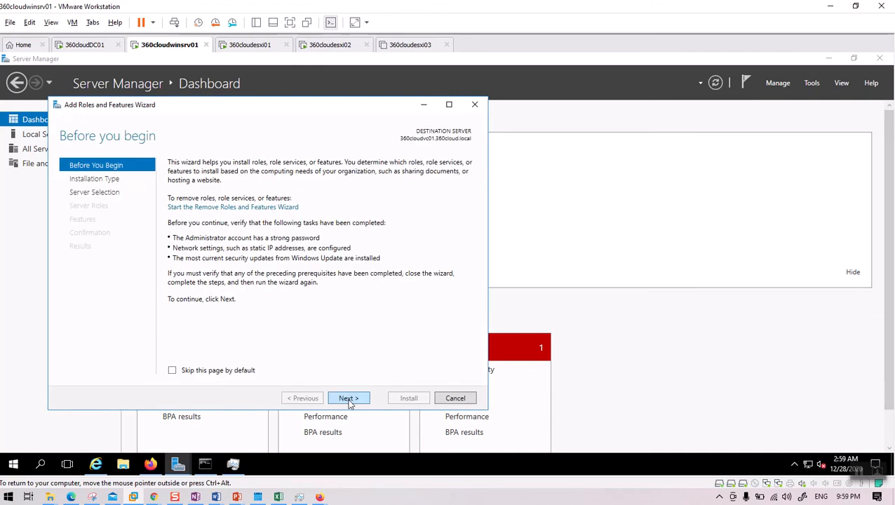
left_click(348, 398)
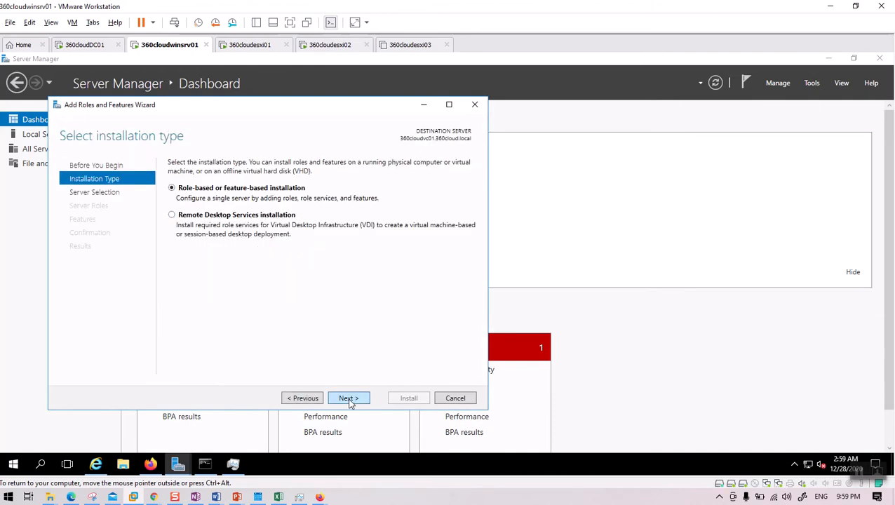
left_click(348, 398)
left_click(349, 398)
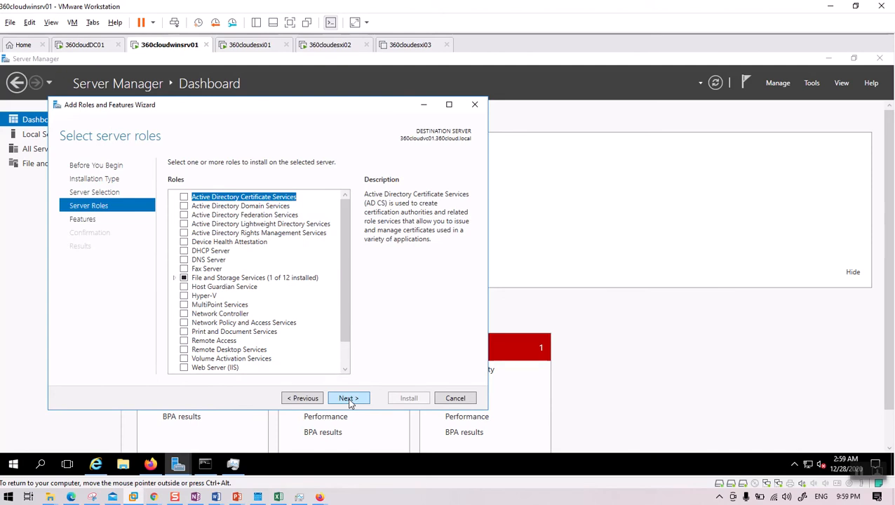
left_click(349, 398)
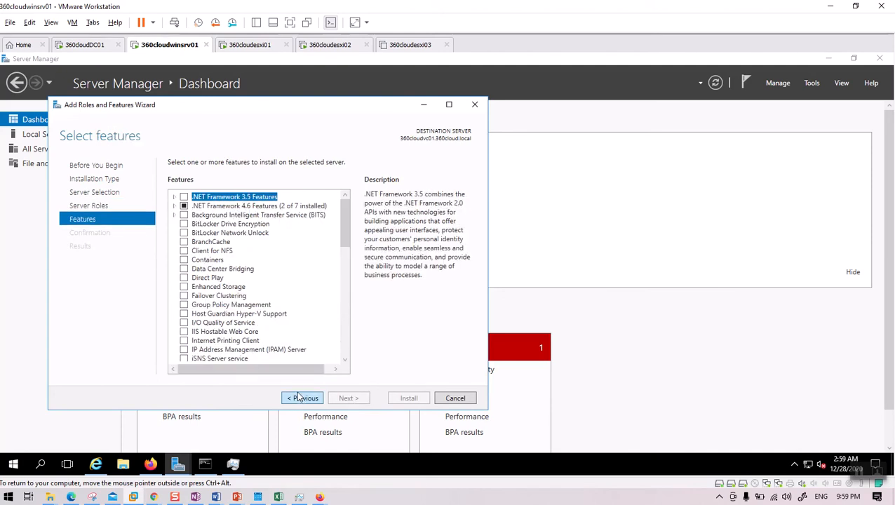
left_click(302, 398)
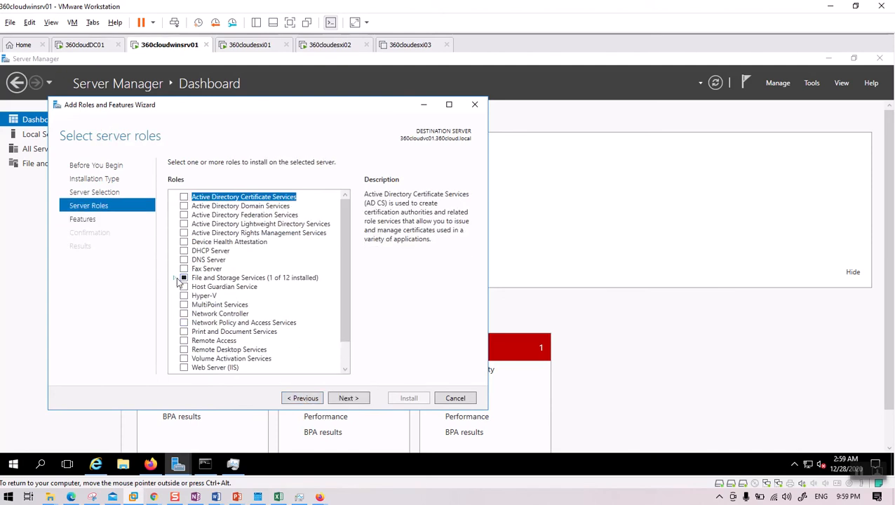
Select the iSCSI Target Server role under File and iSCSI Services, including its required File Server feature and management tools.
left_click(175, 279)
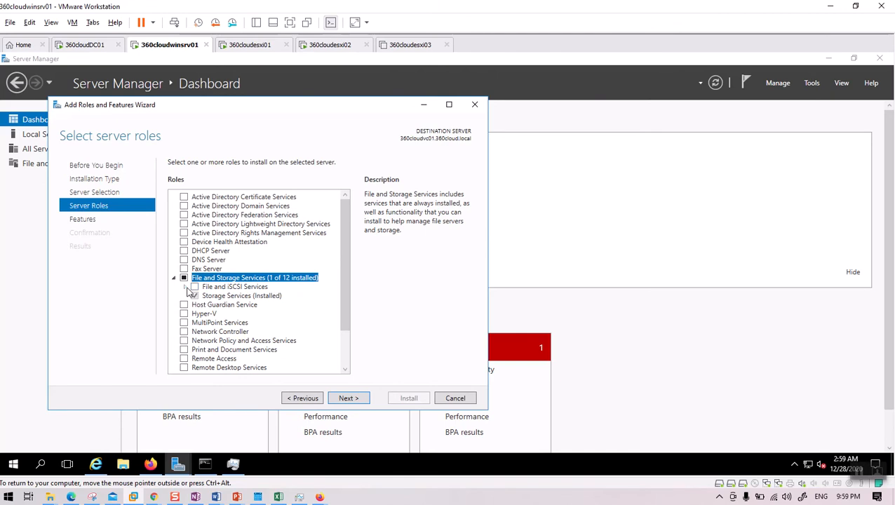
left_click(186, 287)
scroll(237, 303, "down", 2)
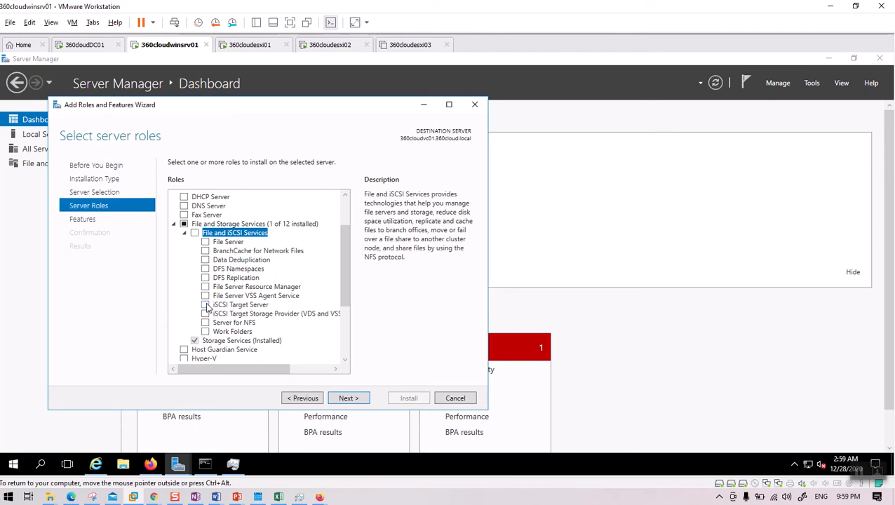
left_click(206, 305)
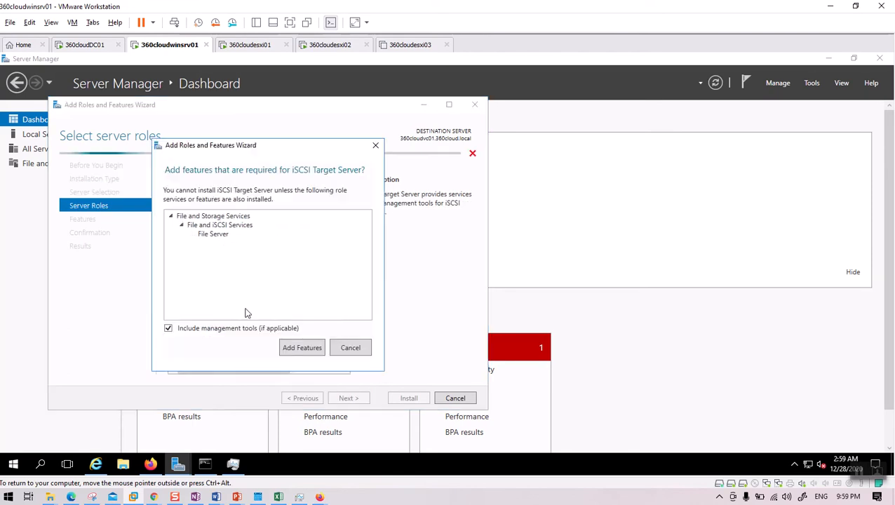
left_click(302, 348)
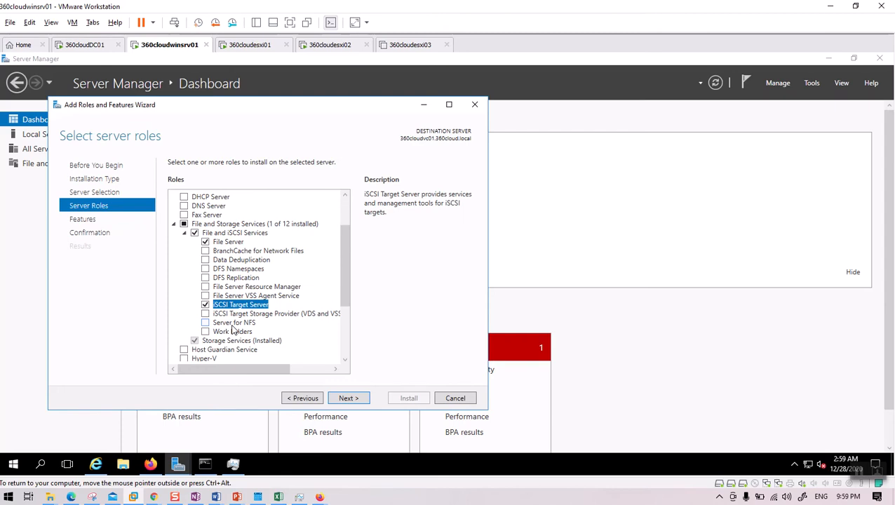
Continue without additional features and install the File Server and iSCSI Target Server roles.
left_click(346, 399)
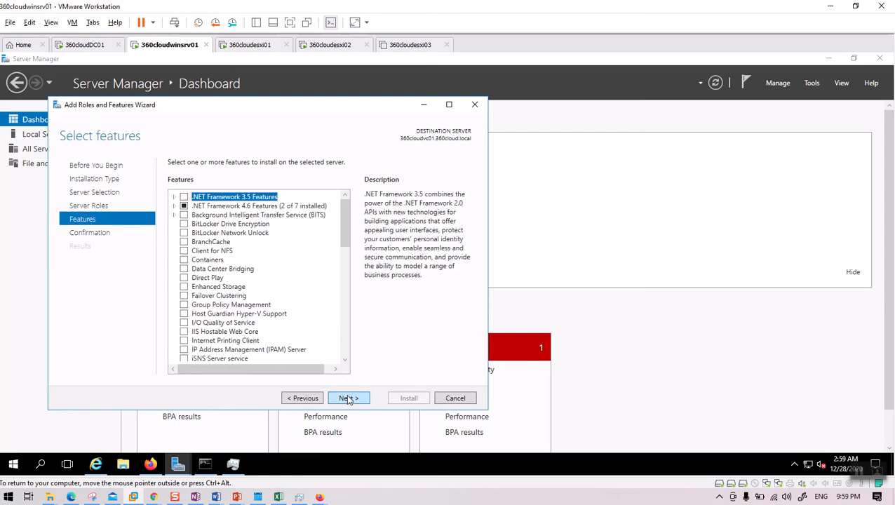
left_click(345, 398)
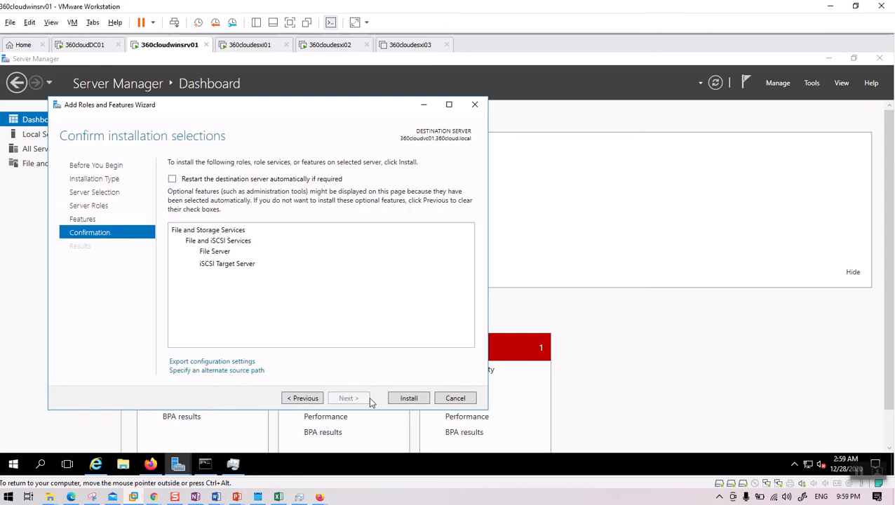
left_click(405, 399)
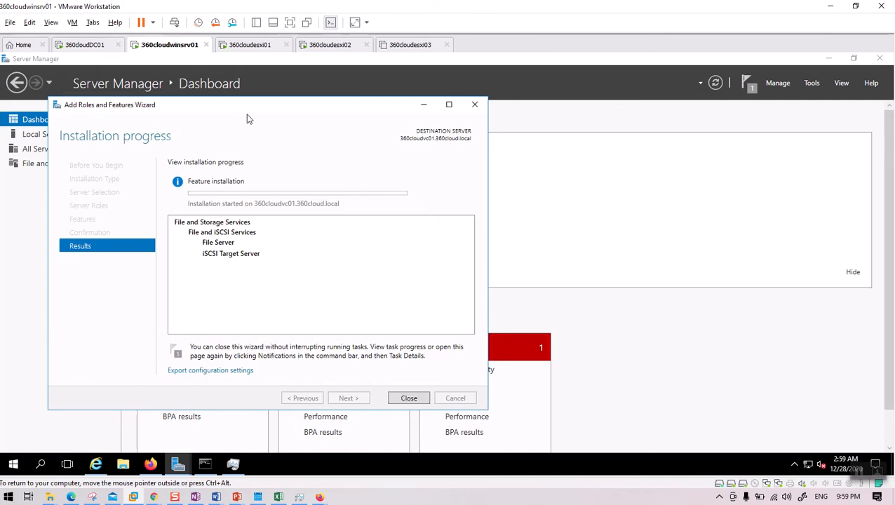
Switch to Firefox on 360cloudwinsrv01 and check the ESXi login, vCenter appliance summary and 192.168.10.220 pages.
left_click(258, 44)
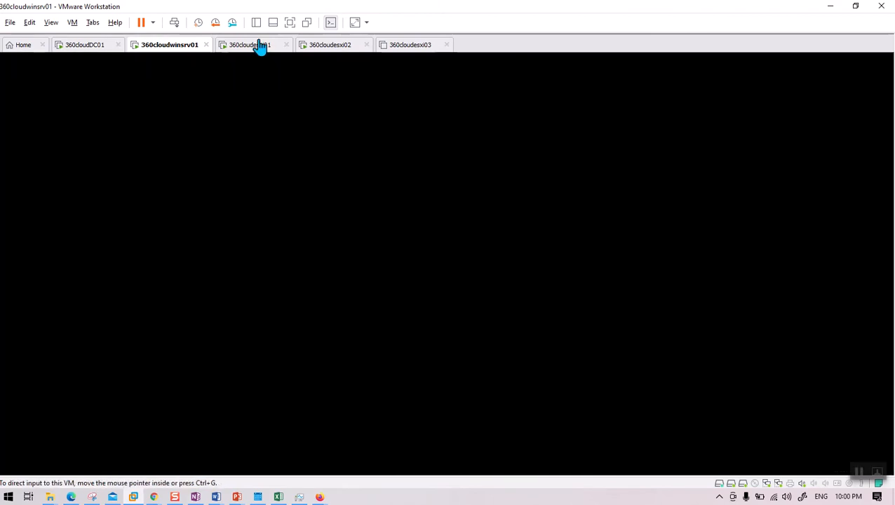
left_click(176, 47)
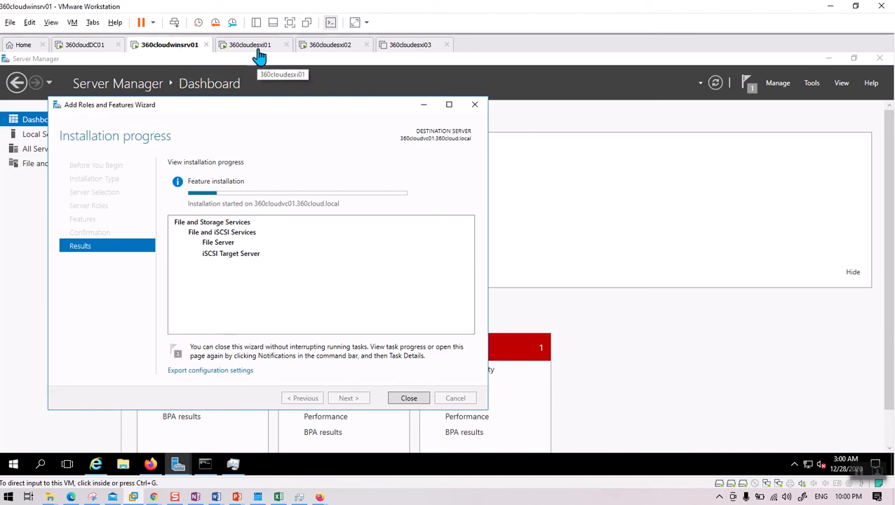
left_click(152, 464)
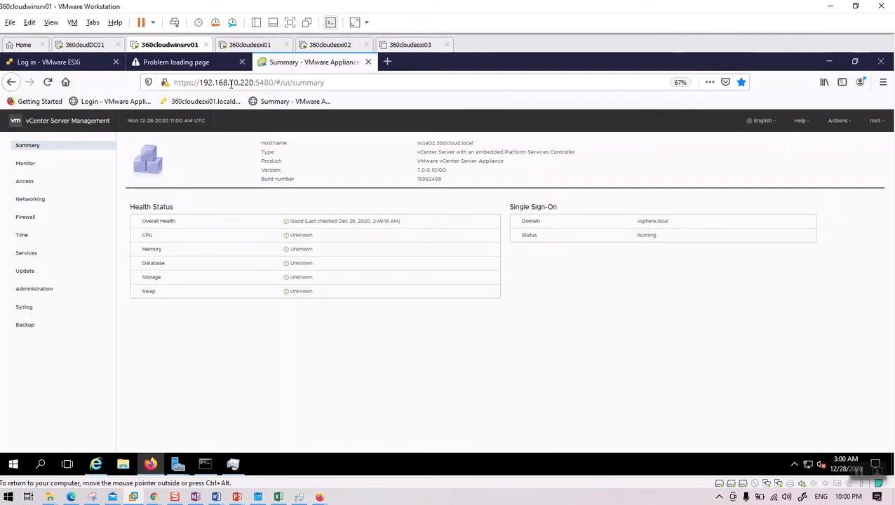
left_click(69, 63)
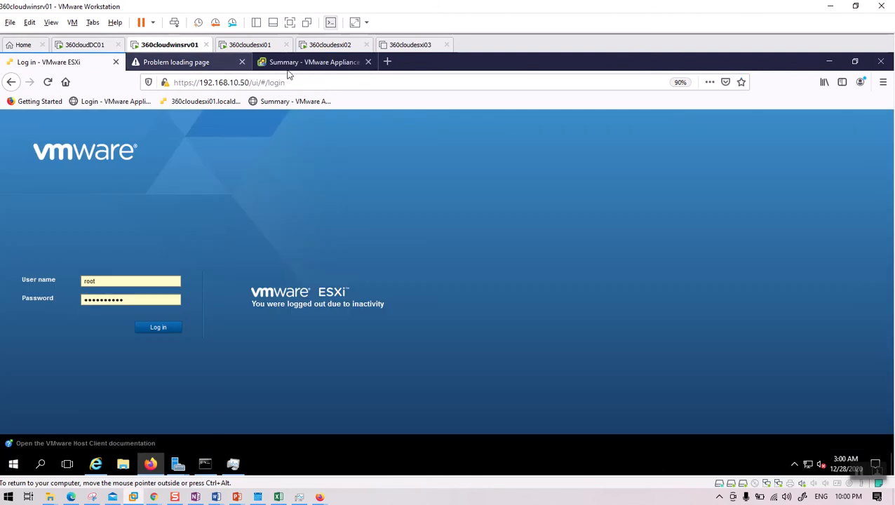
left_click(310, 64)
left_click(175, 64)
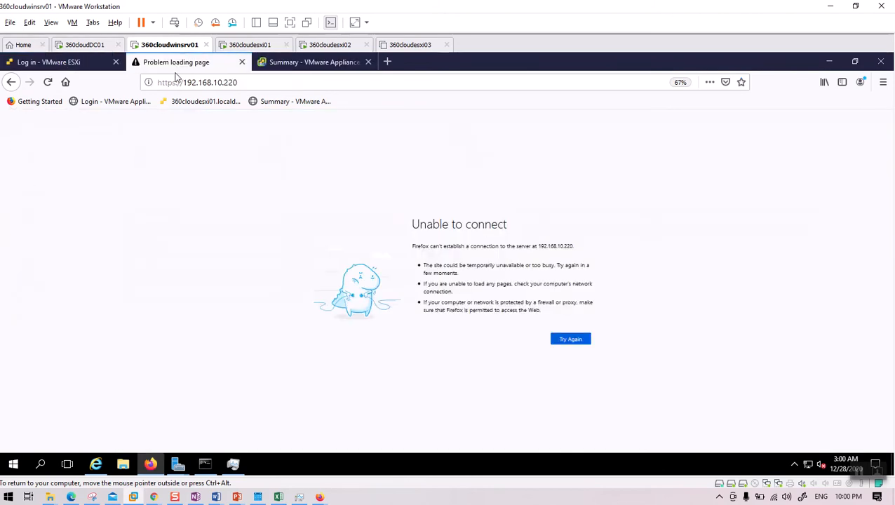
Reload the 192.168.10.220 page, launch the vSphere Client and log in with the prefilled username and password.
left_click(48, 82)
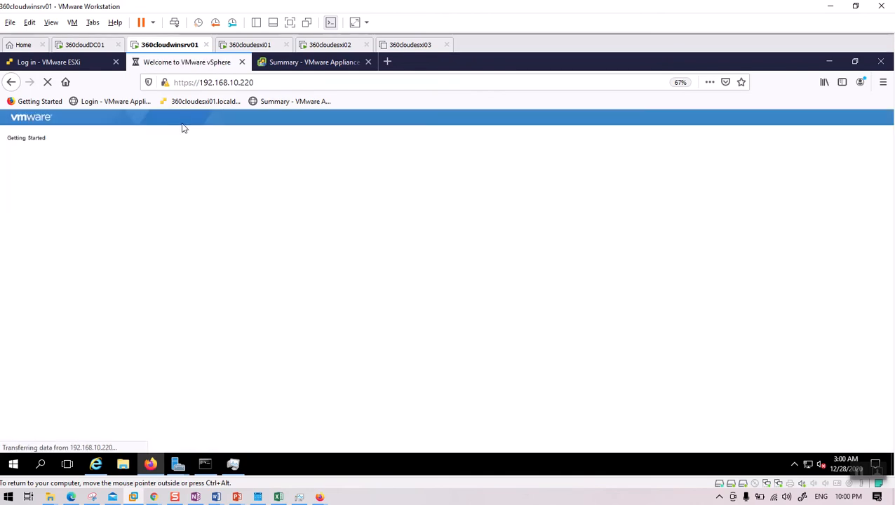
left_click(104, 157)
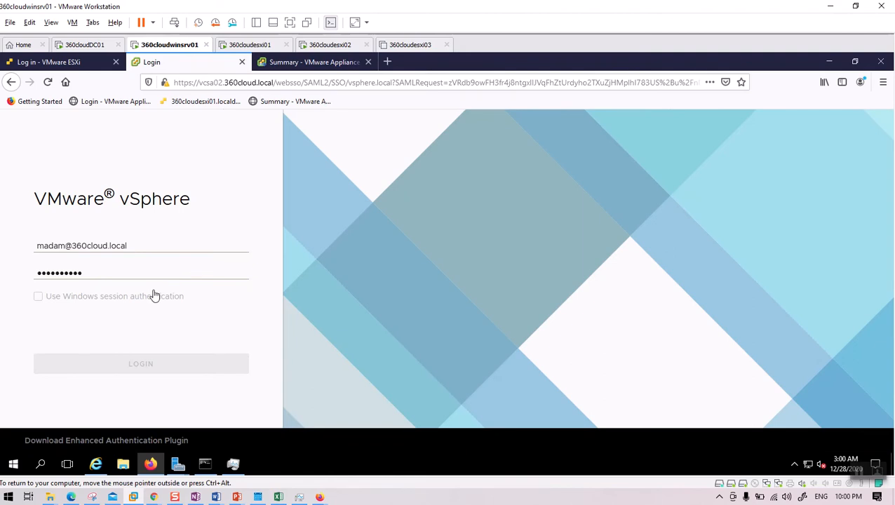
left_click(146, 274)
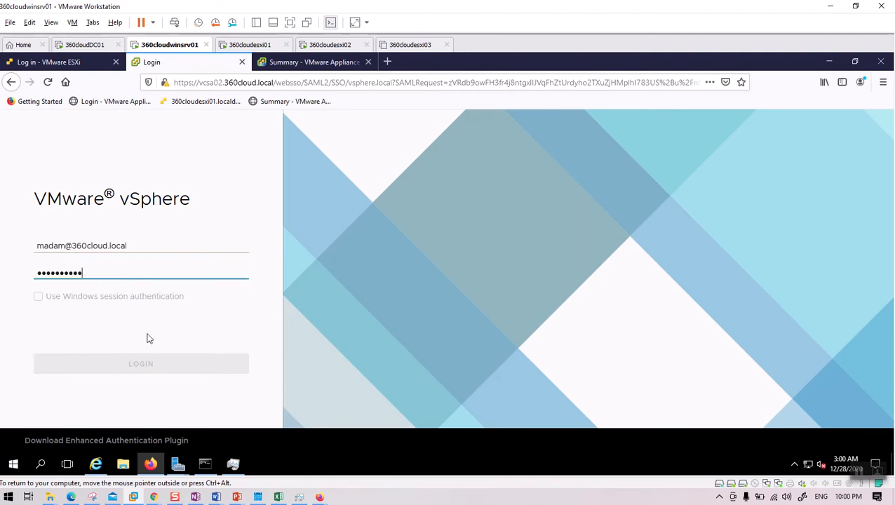
double_click(140, 268)
left_click(150, 246)
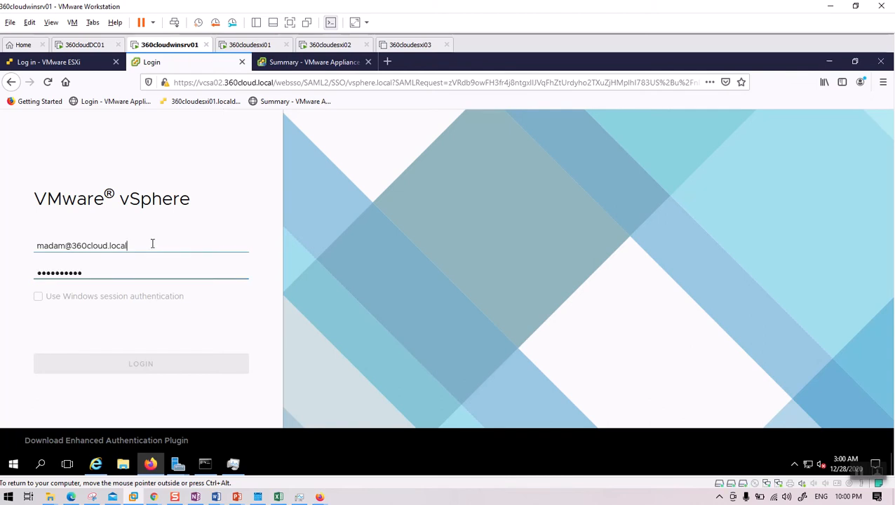
left_click(159, 274)
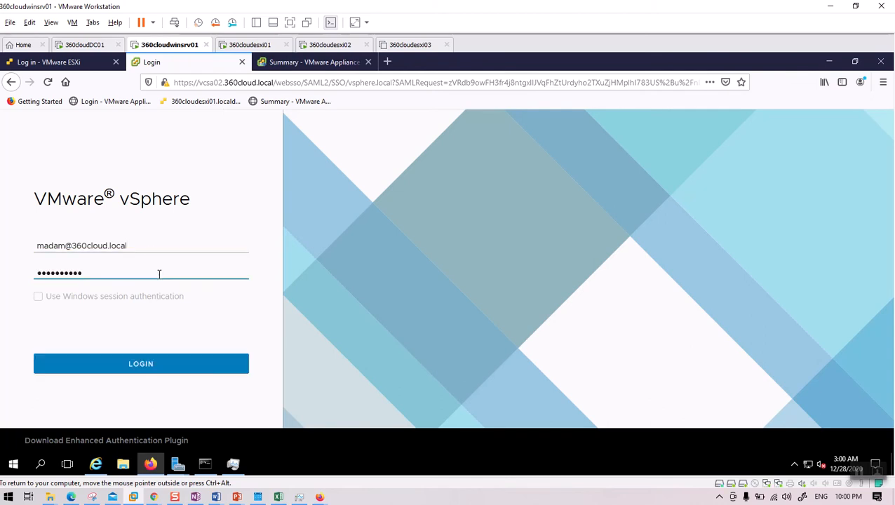
left_click(150, 370)
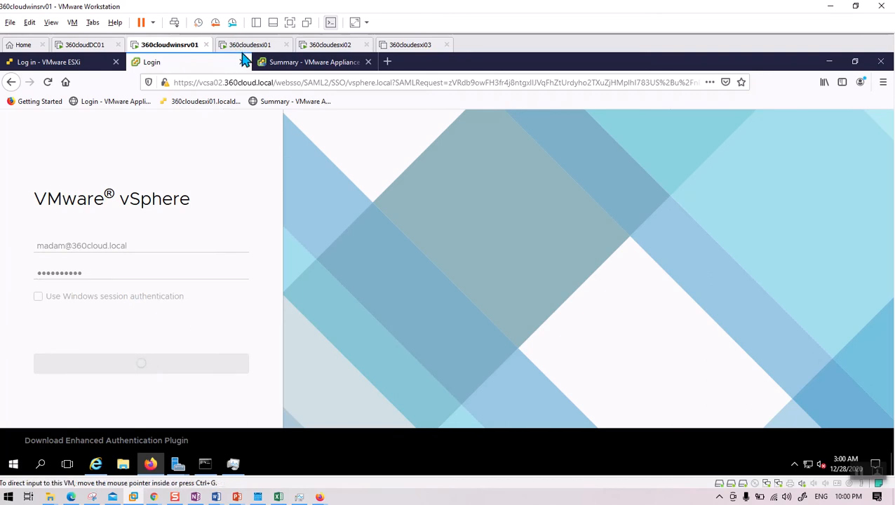
Check the iSCSI Target Server role installation progress in Server Manager and return to the vSphere Client in Firefox.
left_click(177, 463)
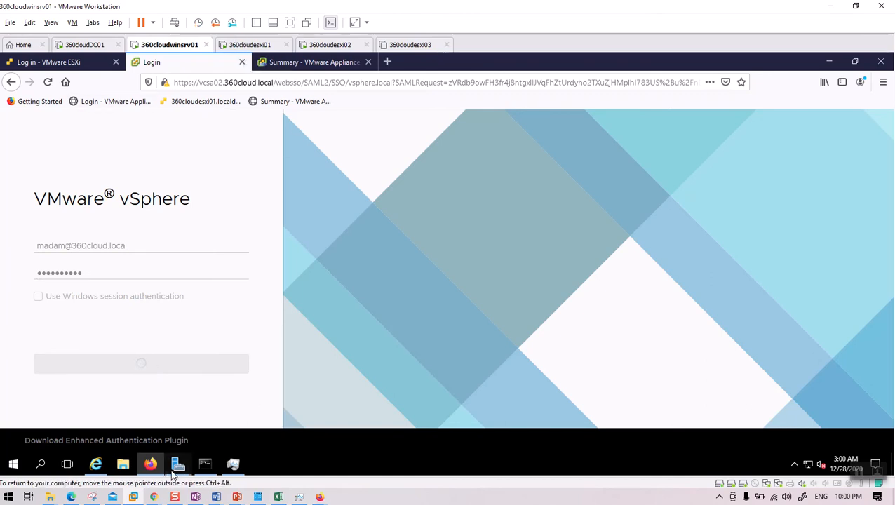
left_click(227, 429)
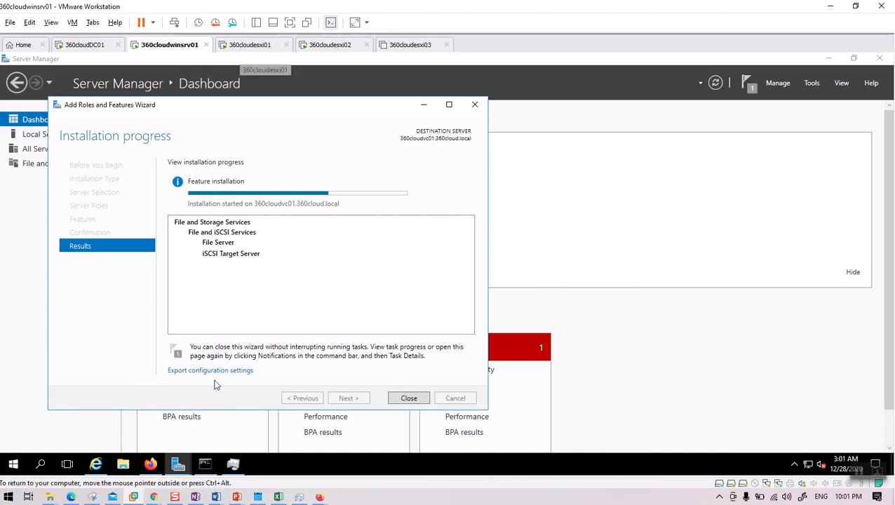
left_click(149, 465)
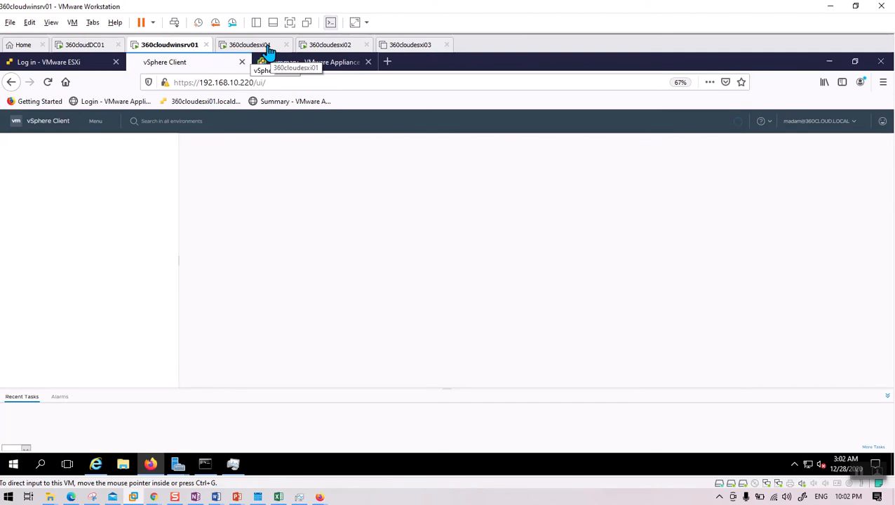
Check the host computer's memory usage in Task Manager and return to the 360cloudwinsrv01 virtual machine.
left_click(89, 47)
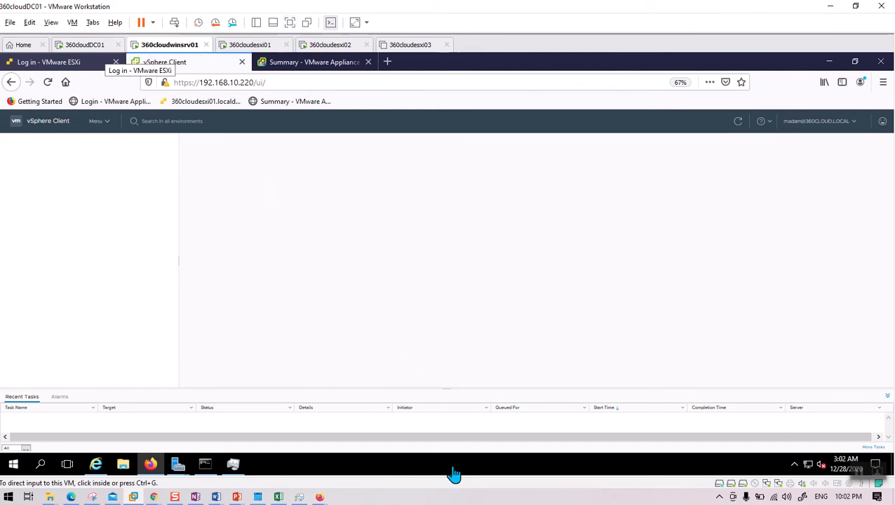
left_click(476, 494)
right_click(477, 494)
left_click(493, 440)
right_click(503, 494)
left_click(546, 404)
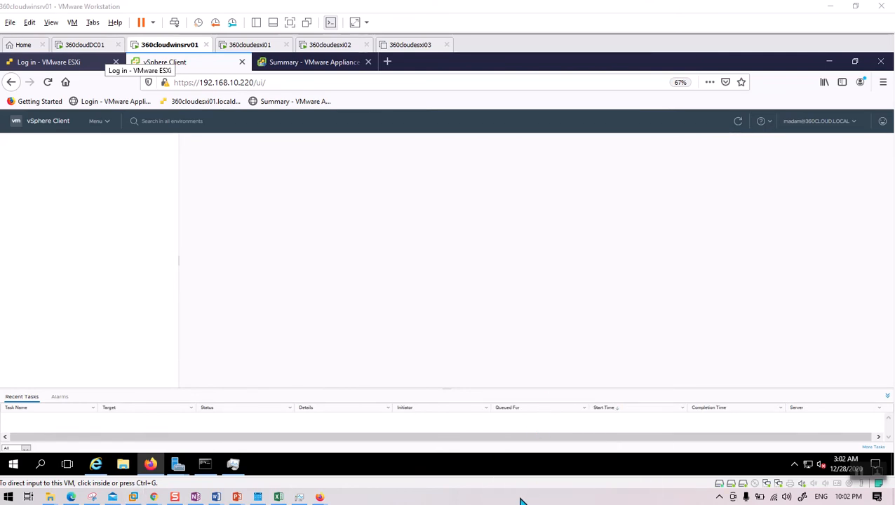
right_click(520, 500)
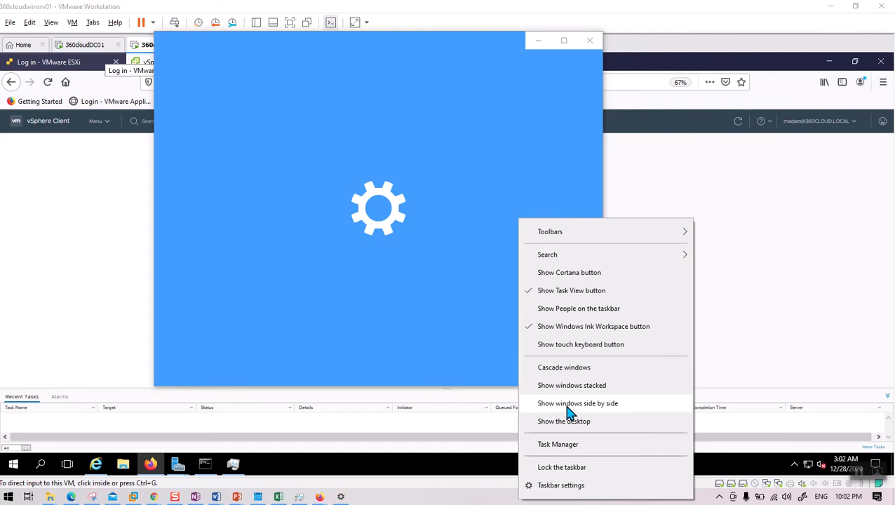
left_click(564, 445)
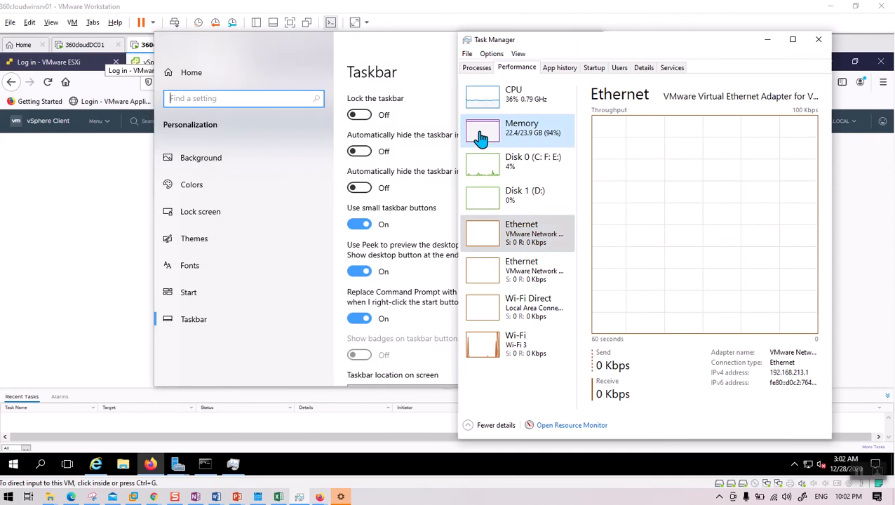
left_click(480, 139)
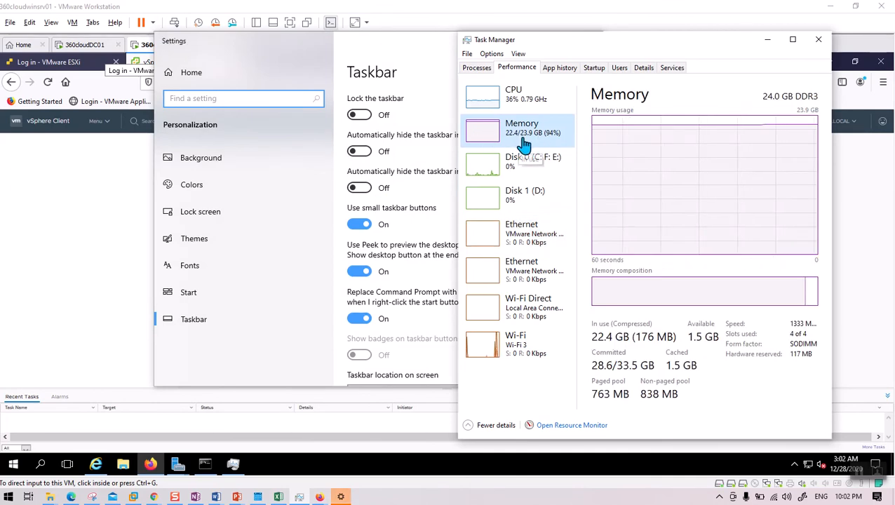
left_click(104, 224)
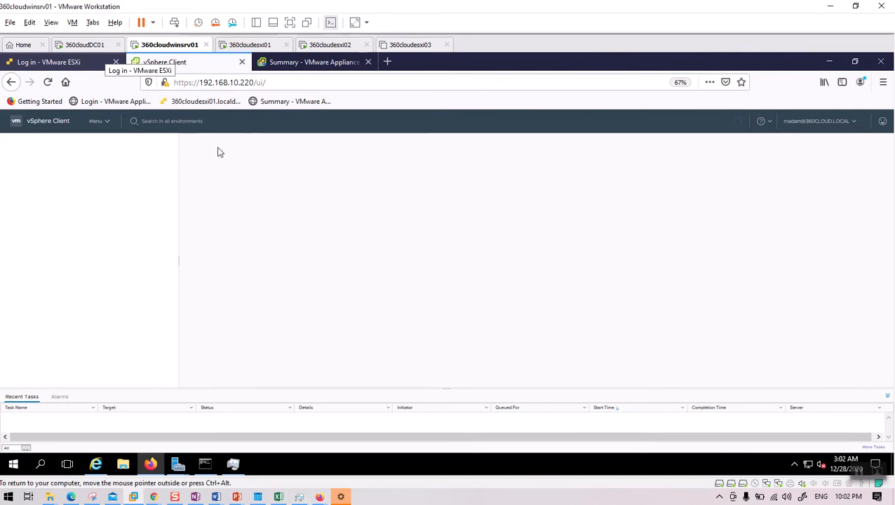
Reload the vSphere Client page, and switch to the vSphere Client session in Firefox on 360cloudDC01.
left_click(49, 85)
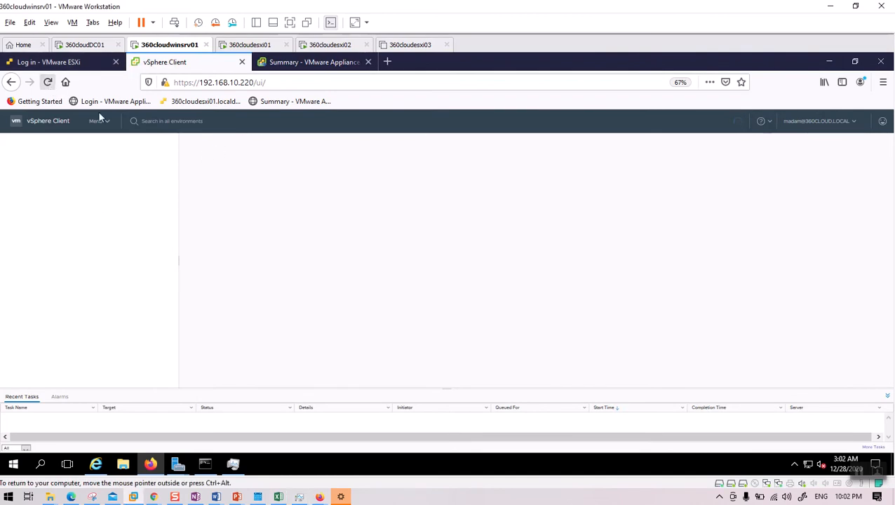
left_click(80, 45)
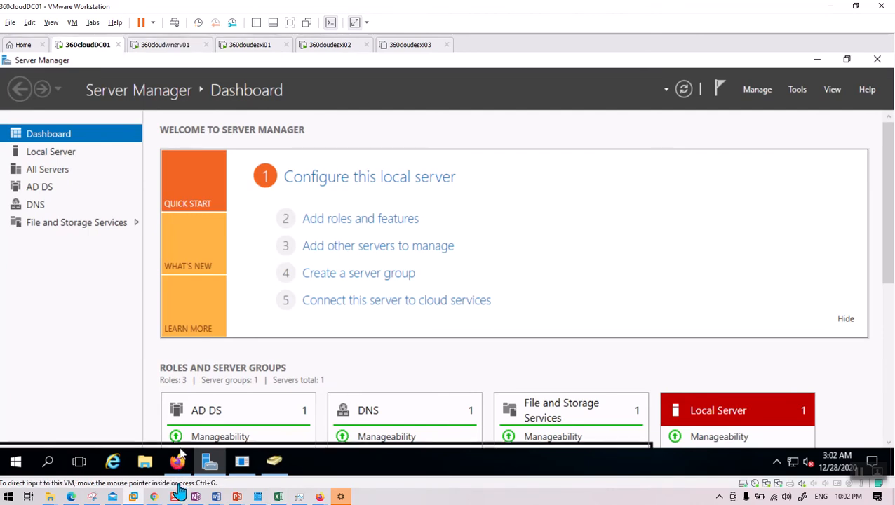
left_click(177, 460)
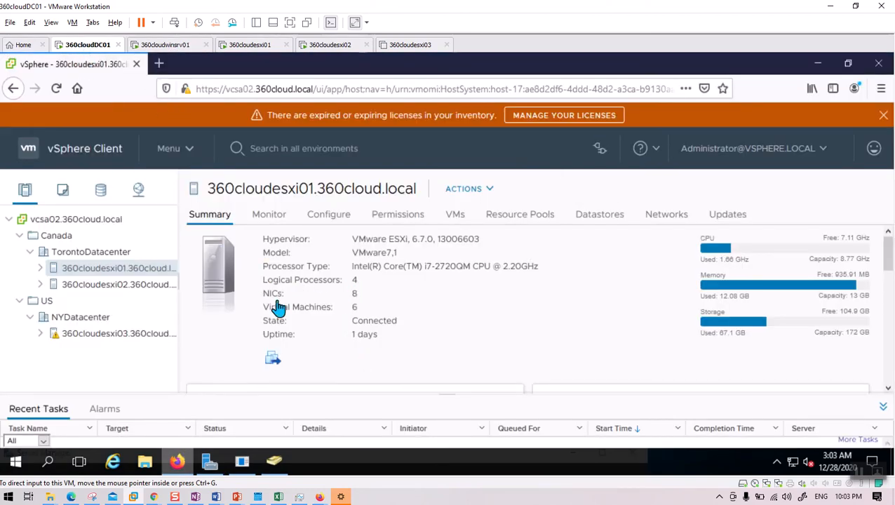
Zoom the vSphere Client page out to 80% in a full-screen virtual machine view and expand host 360cloudesxi01.360cloud.local.
left_click(882, 90)
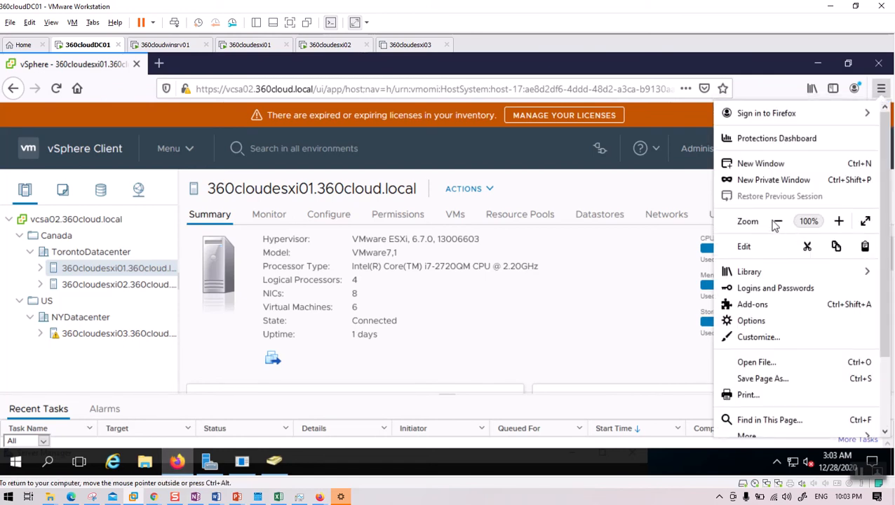
left_click(777, 223)
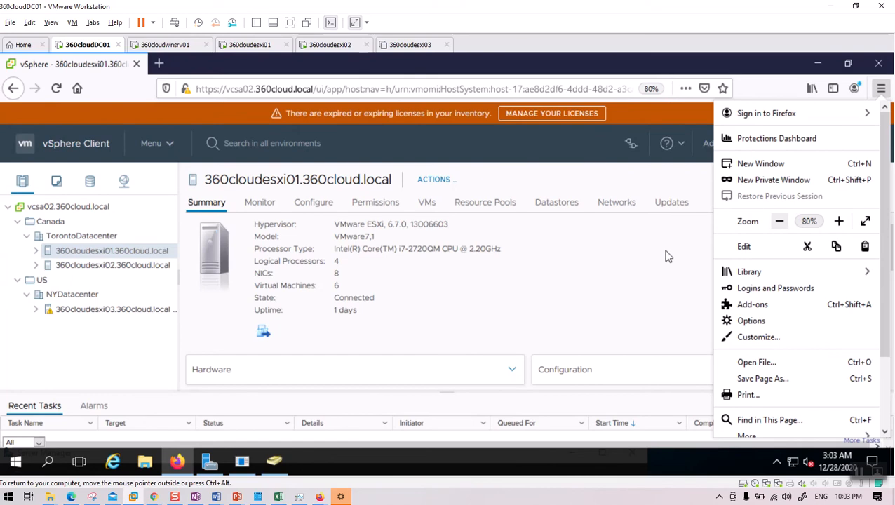
left_click(485, 325)
left_click(290, 24)
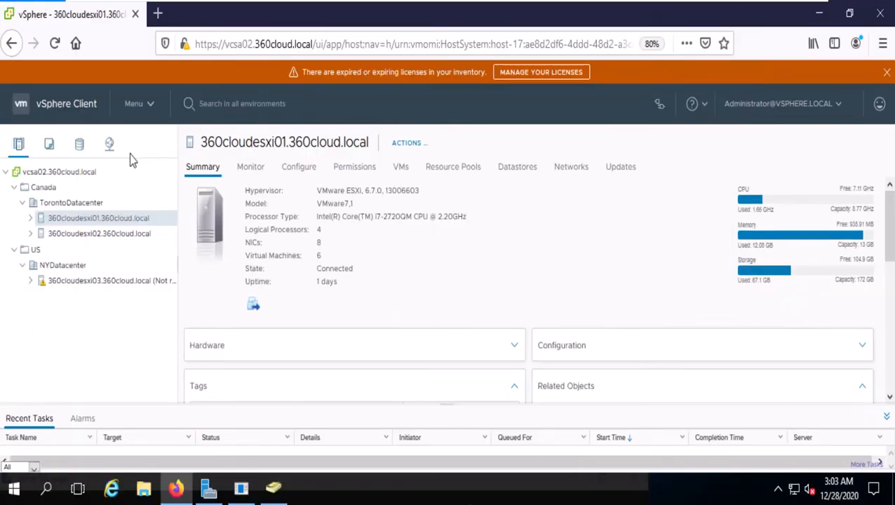
left_click(31, 220)
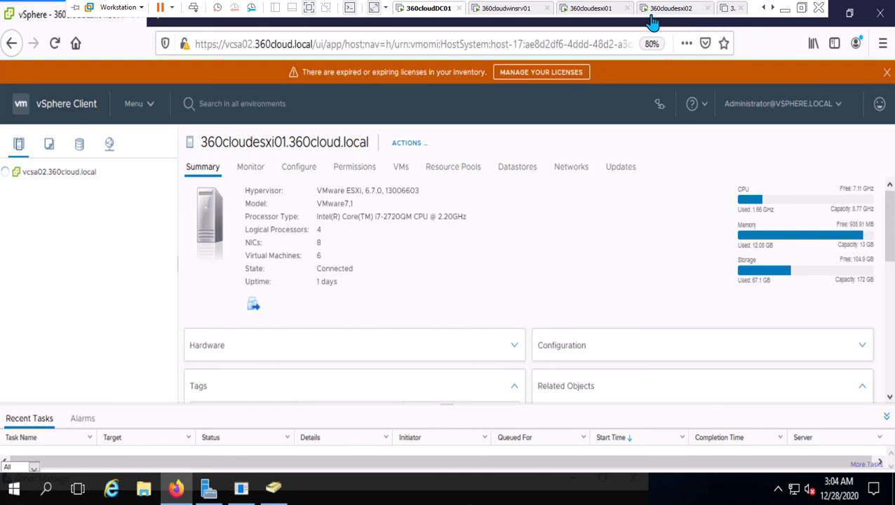
Power off the 360cloudesxi02 virtual machine in VMware Workstation.
left_click(677, 14)
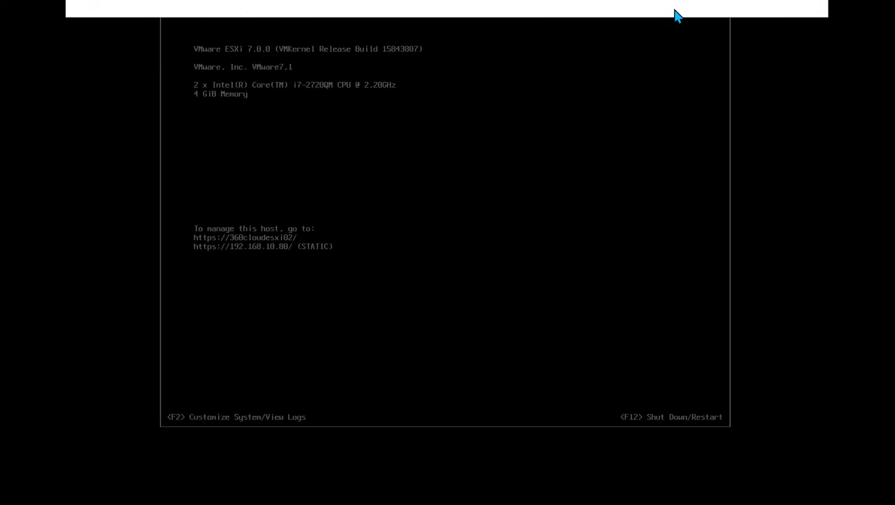
right_click(677, 14)
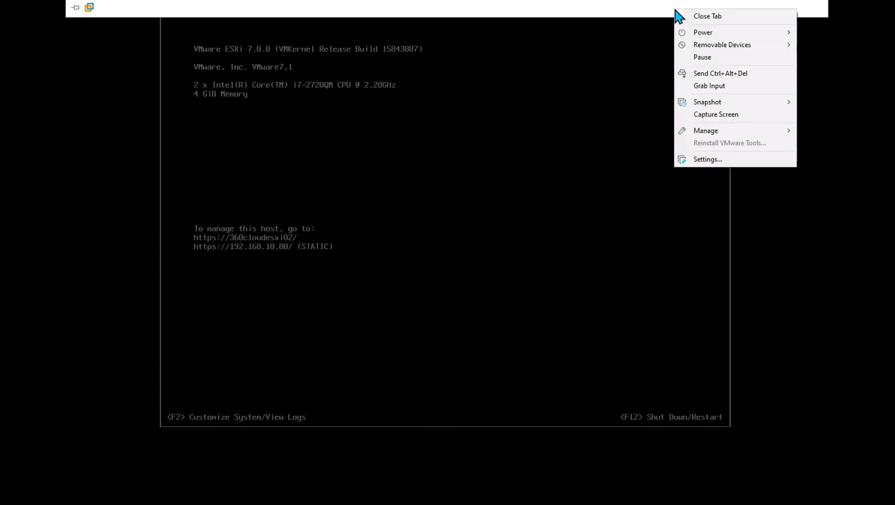
mouse_move(721, 38)
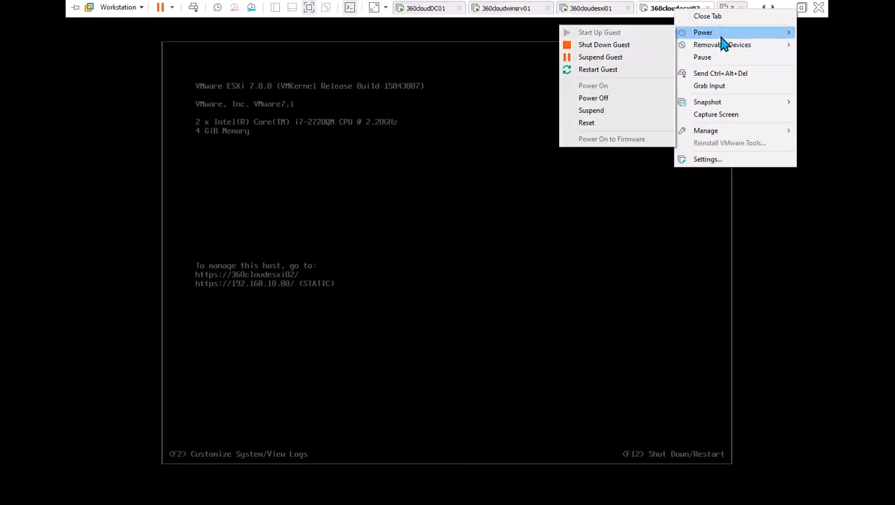
left_click(605, 99)
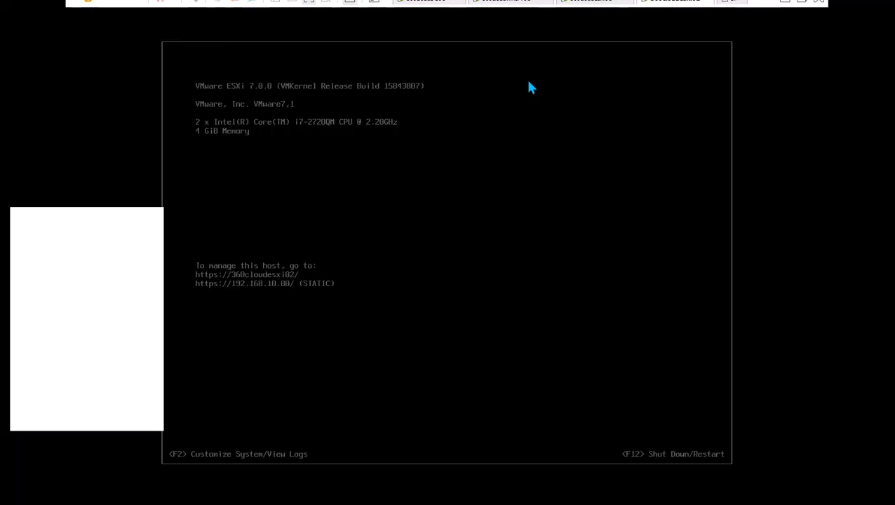
left_click(515, 2)
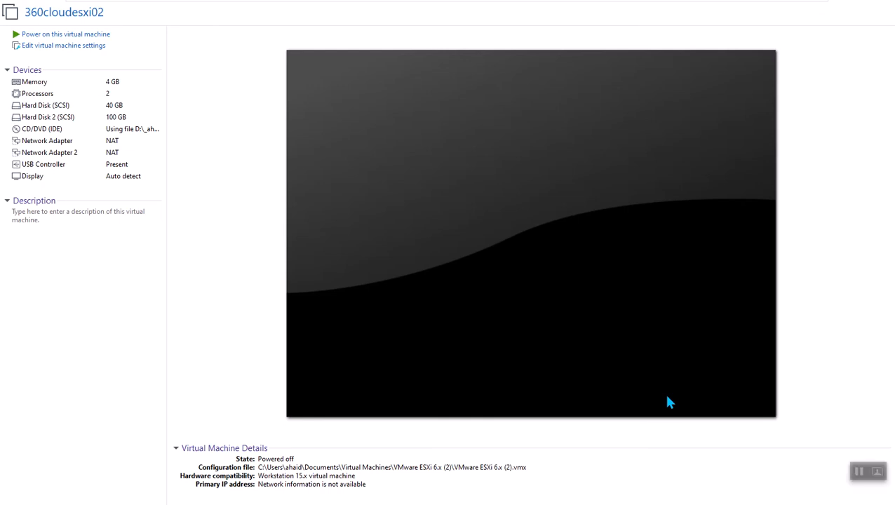
key("super")
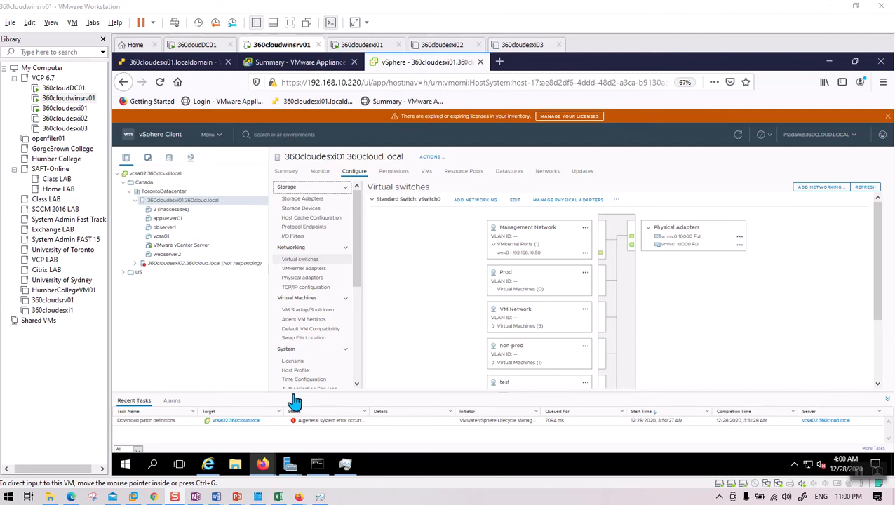
Bring up the role installation results on 360cloudwinsrv01 and close the Add Roles and Features Wizard.
mouse_move(291, 466)
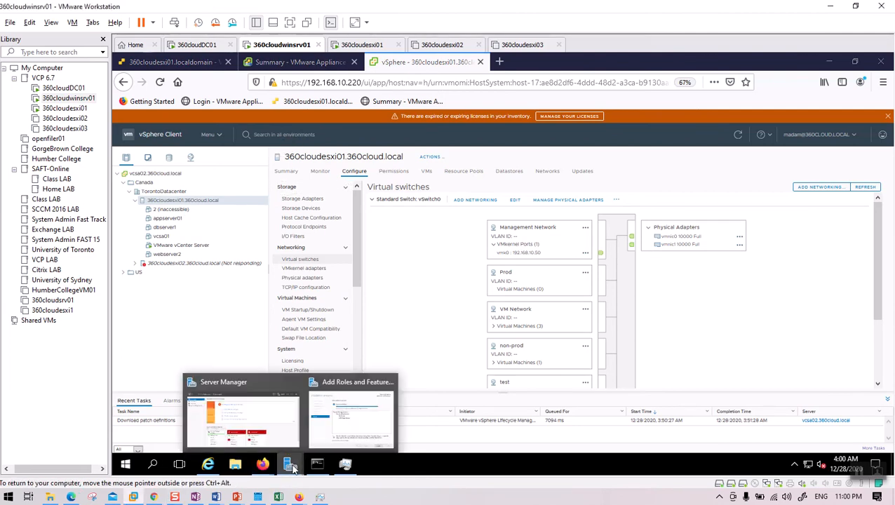
left_click(356, 413)
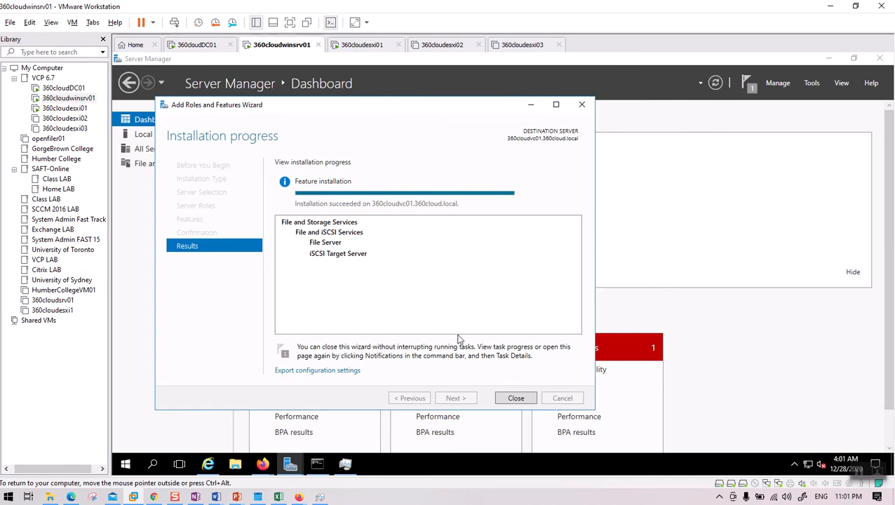
left_click(515, 397)
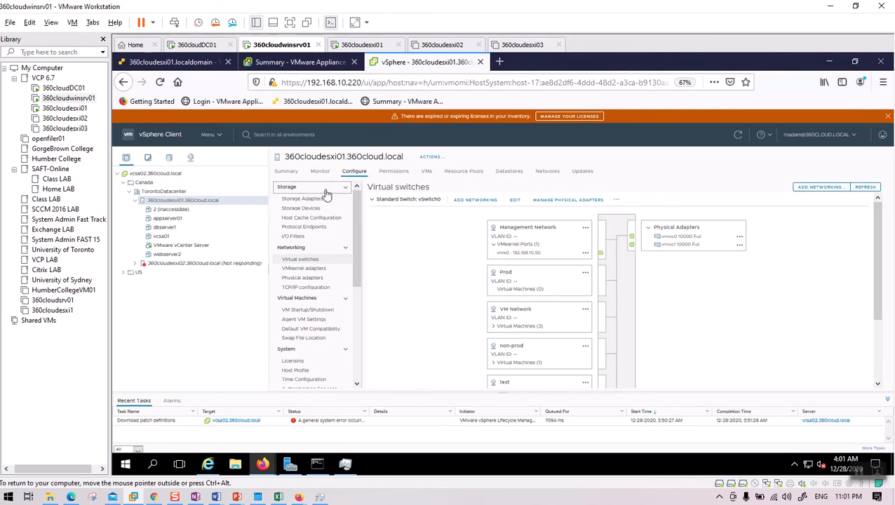
Examine the storage adapters of 360cloudesxi01.360cloud.local in the vSphere Client, including the properties of vmhba0.
left_click(284, 201)
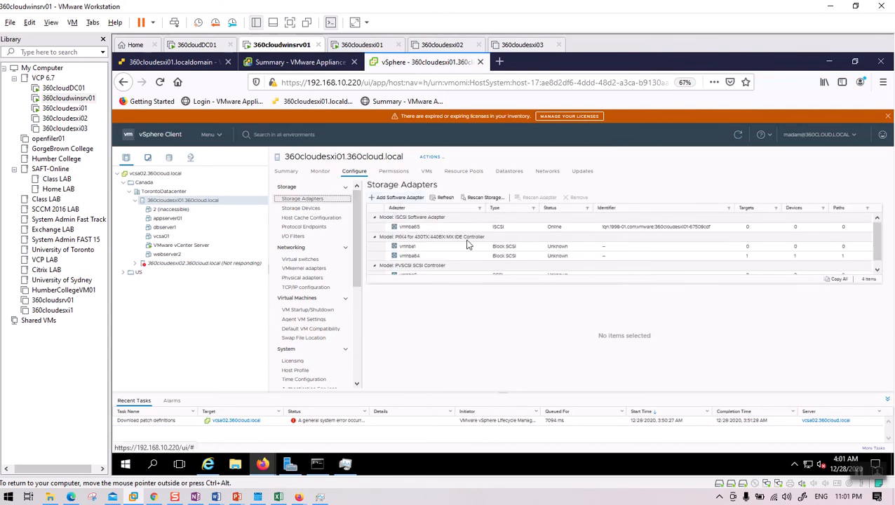
scroll(471, 243, "down", 1)
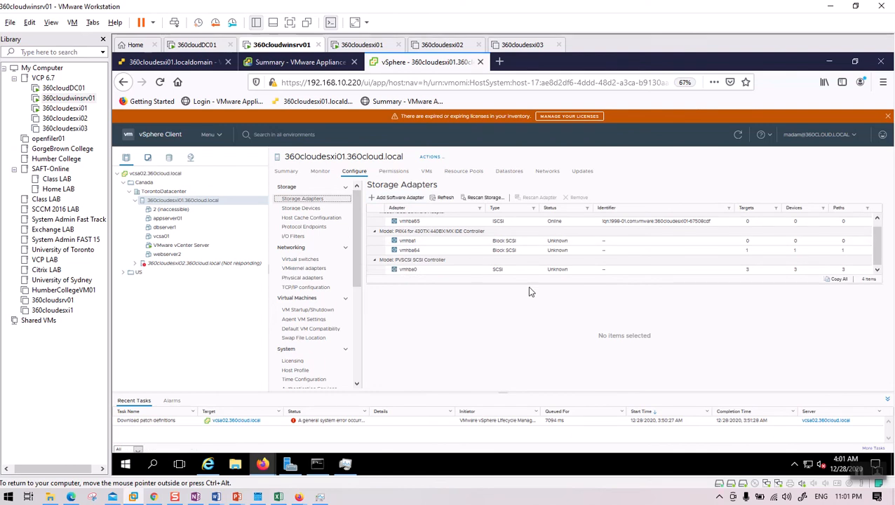
left_click(434, 271)
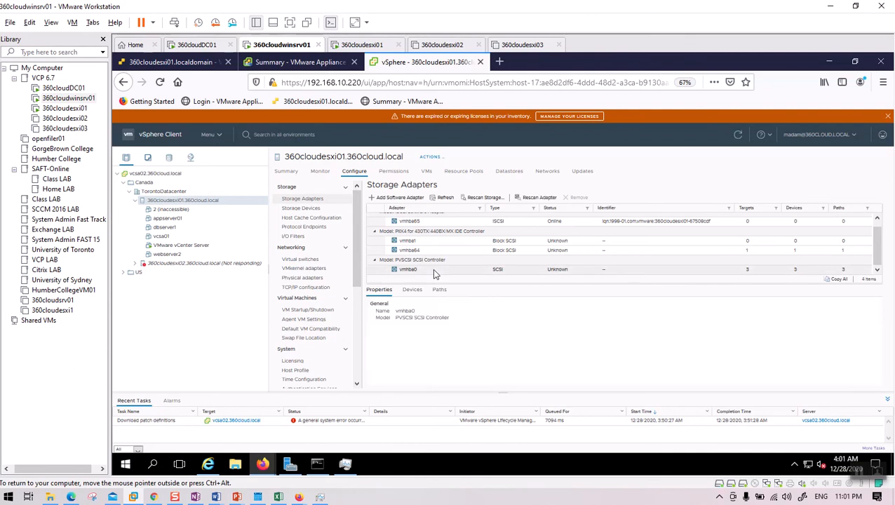
scroll(434, 273, "up", 1)
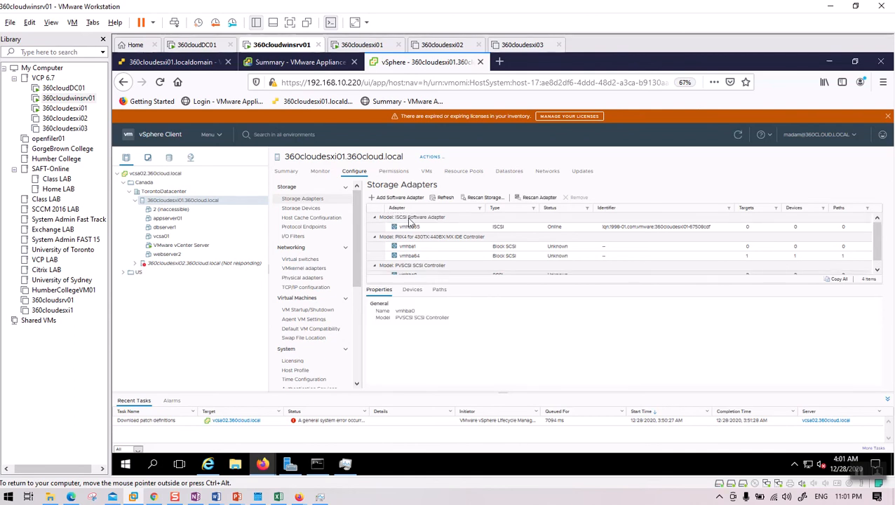
Check the Add Software Adapter options without adding one, and copy the iSCSI name of the vmhba65 iSCSI software adapter.
left_click(397, 198)
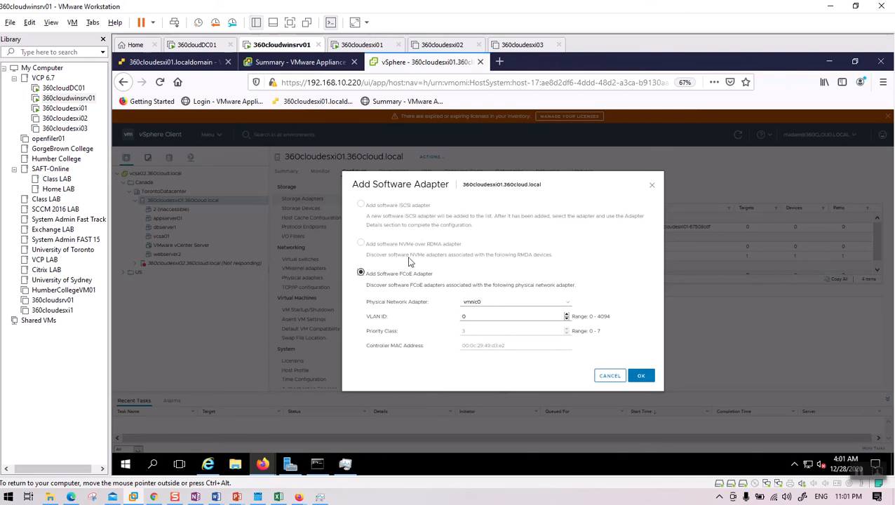
left_click(610, 377)
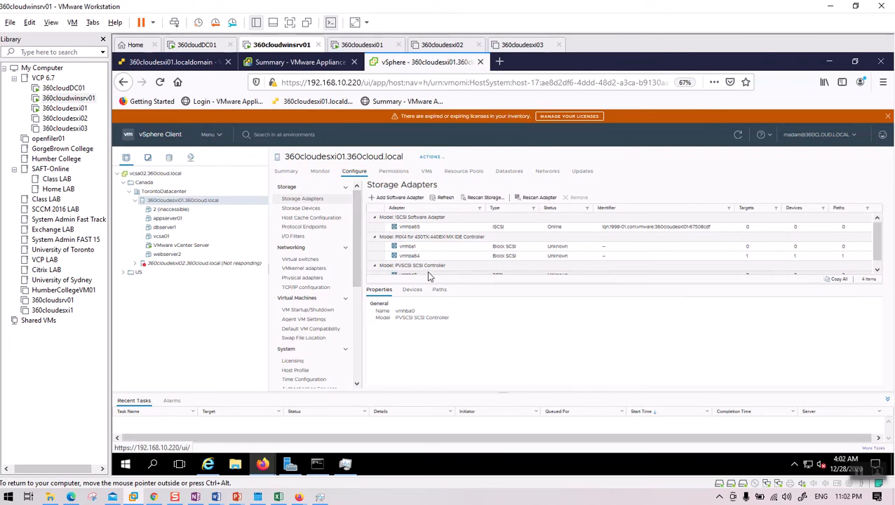
left_click(415, 228)
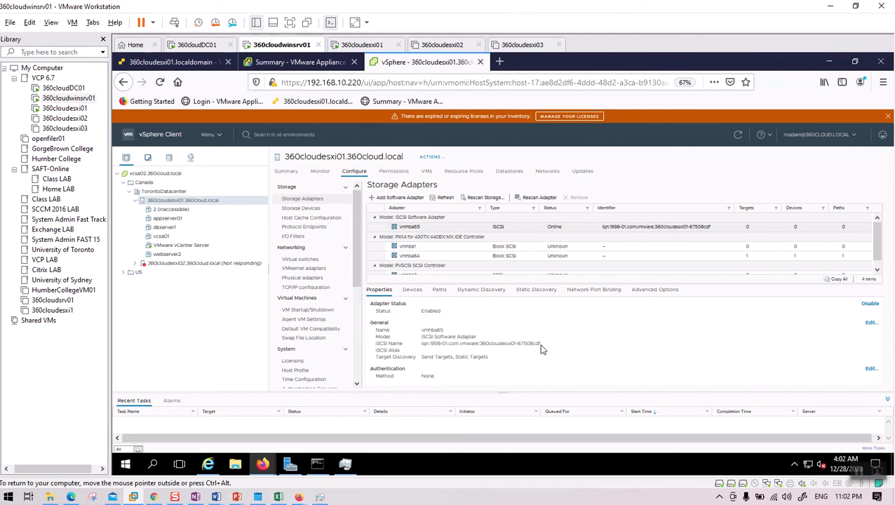
left_click_drag(541, 345, 414, 347)
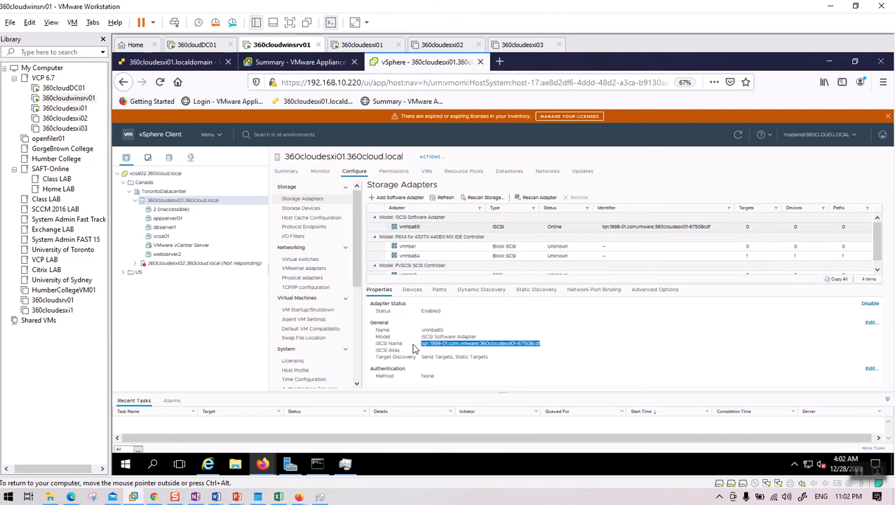
right_click(450, 346)
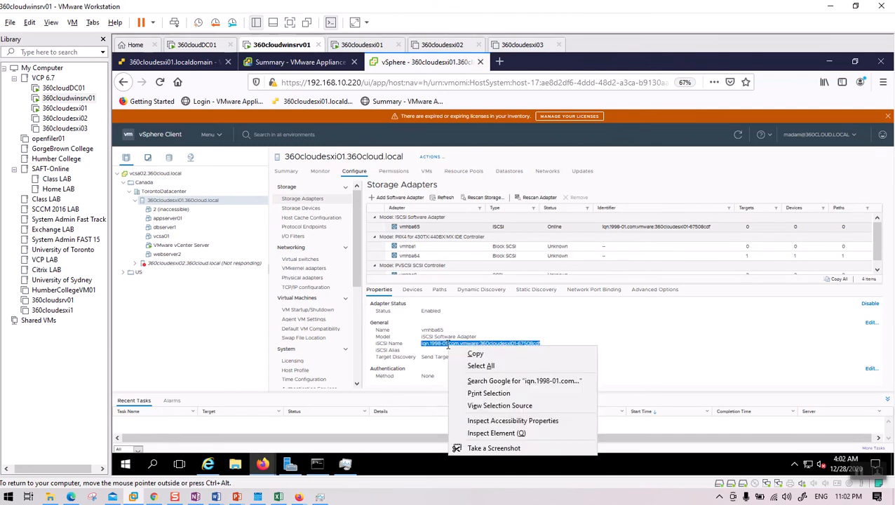
left_click(479, 352)
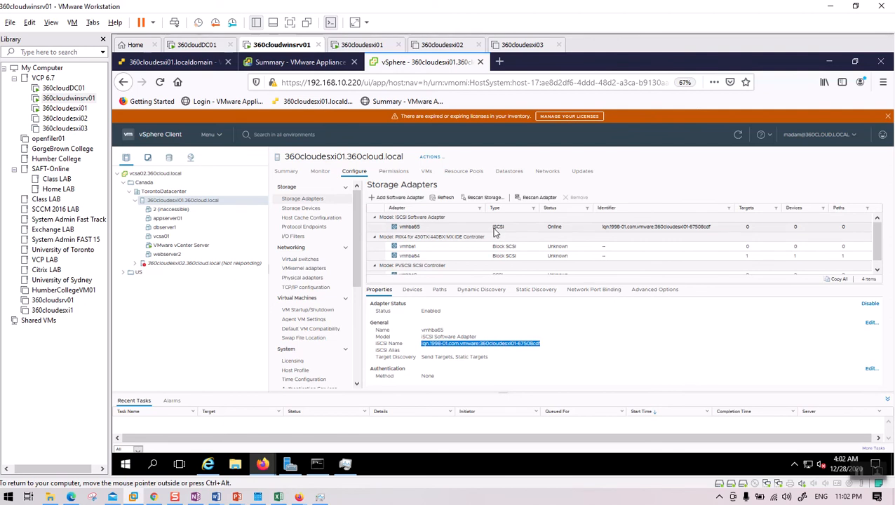
scroll(505, 252, "down", 1)
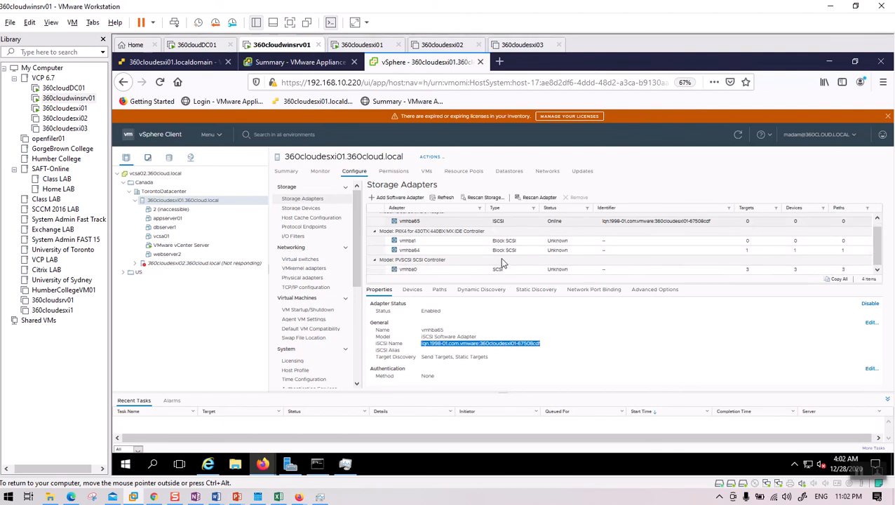
scroll(501, 263, "up", 1)
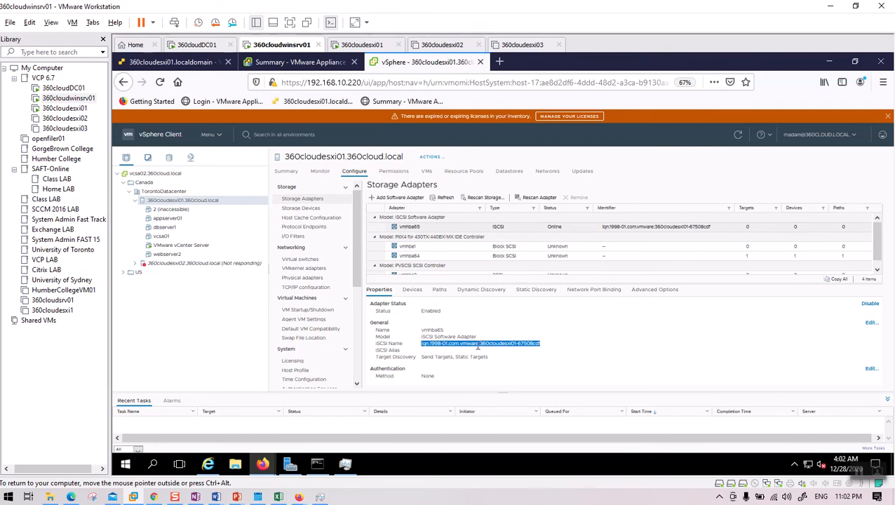
Switch to Server Manager and examine the iSCSI virtual disks and iSCSI targets sections under File and Storage Services.
left_click(290, 466)
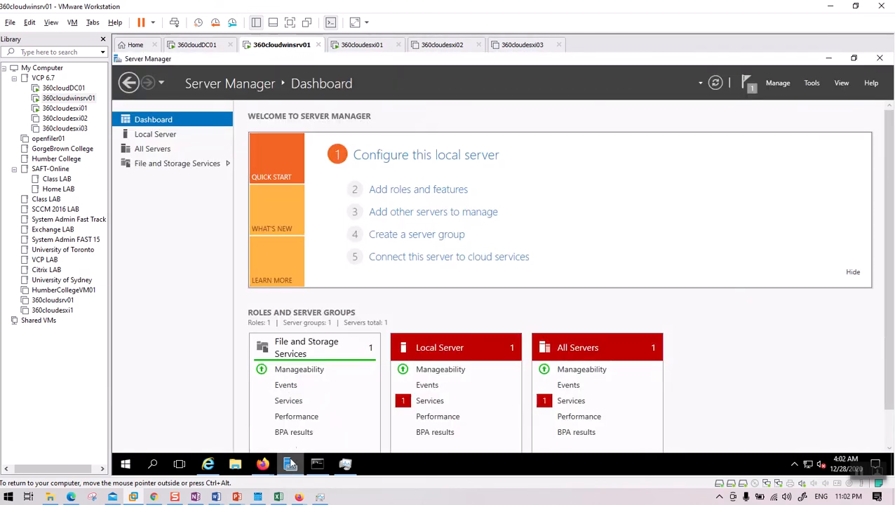
left_click(165, 165)
left_click(163, 198)
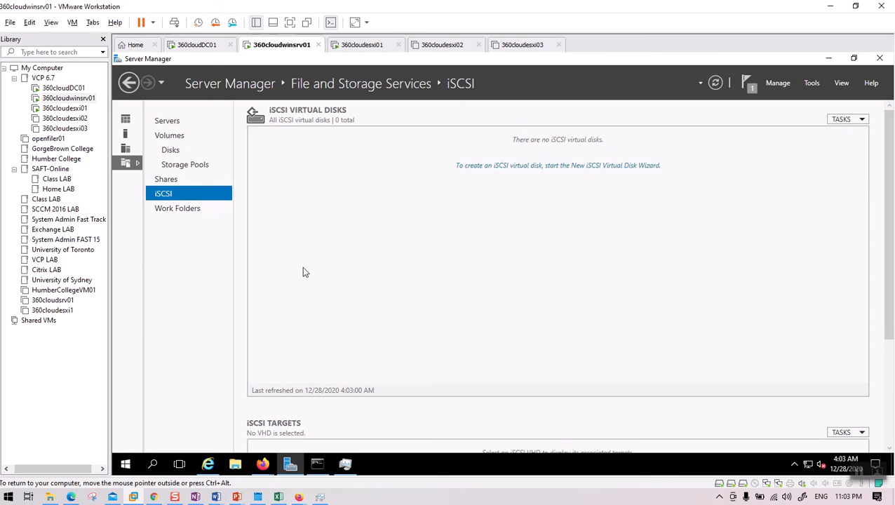
scroll(535, 392, "down", 3)
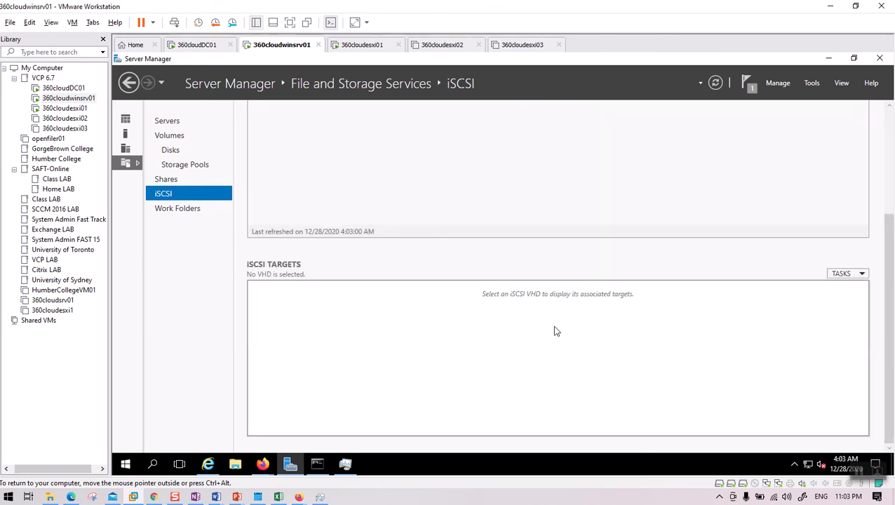
scroll(554, 330, "up", 3)
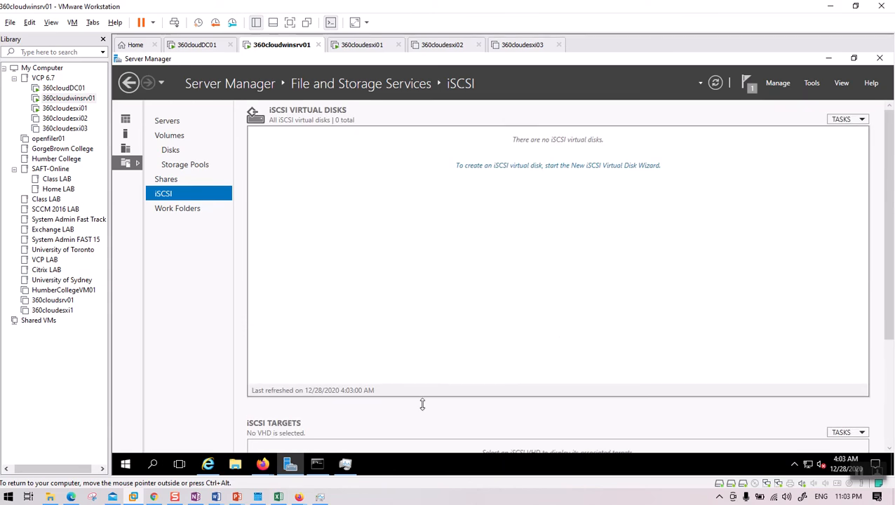
left_click(520, 166)
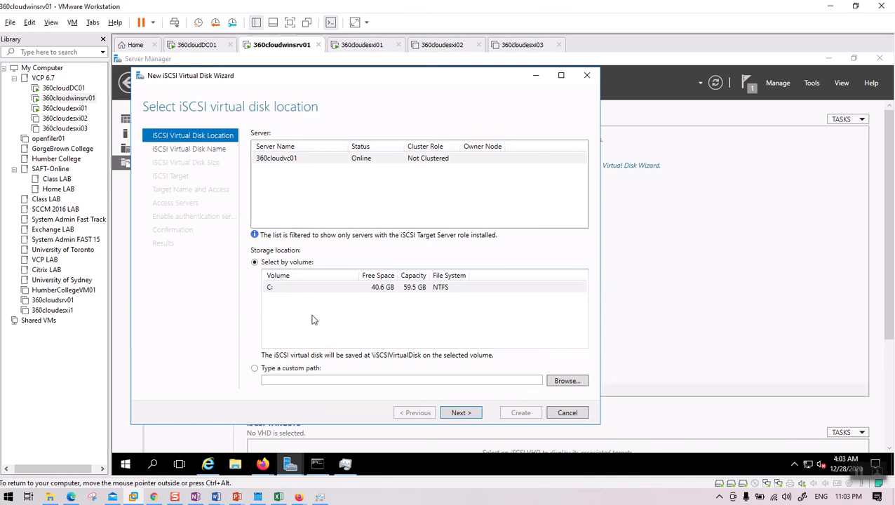
left_click(559, 414)
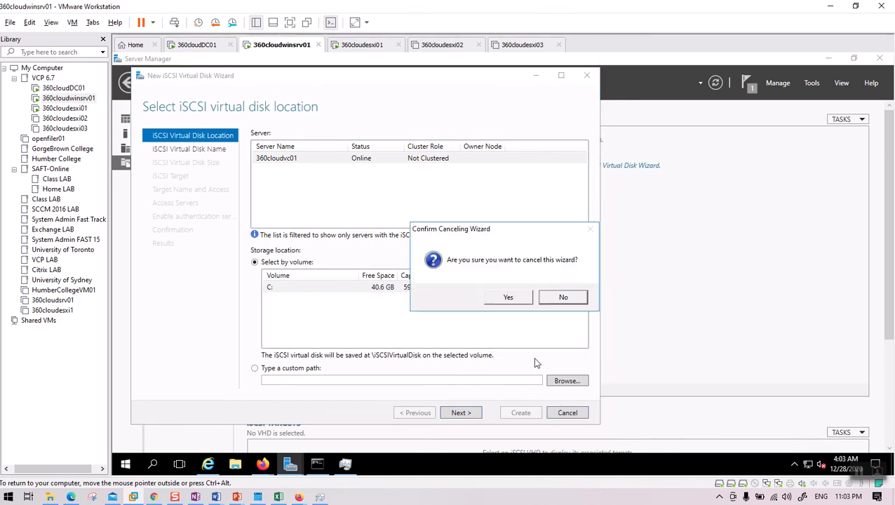
left_click(511, 301)
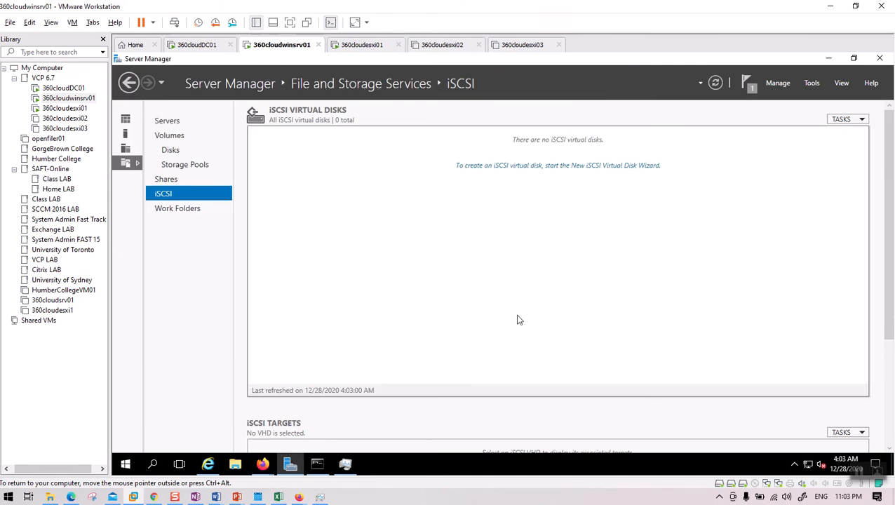
Bring disks 1 and 2 online in the Disks list of File and Storage Services.
left_click(169, 150)
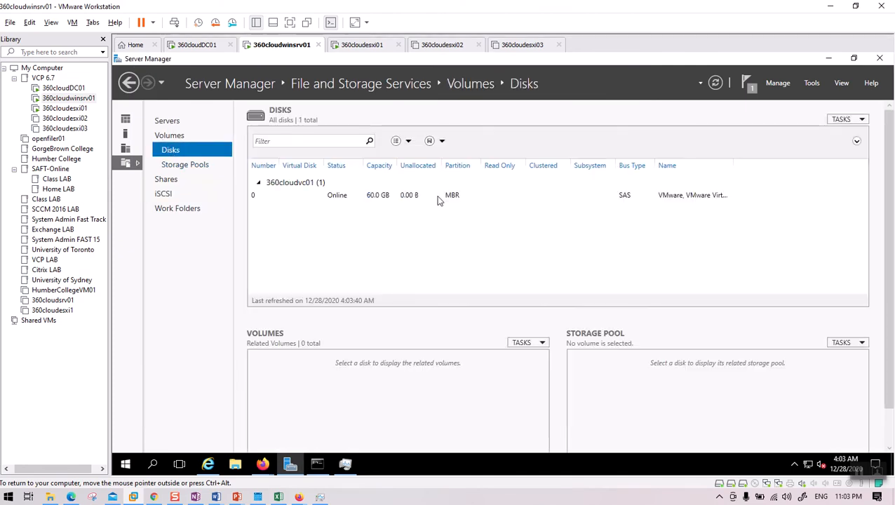
left_click(438, 198)
right_click(336, 213)
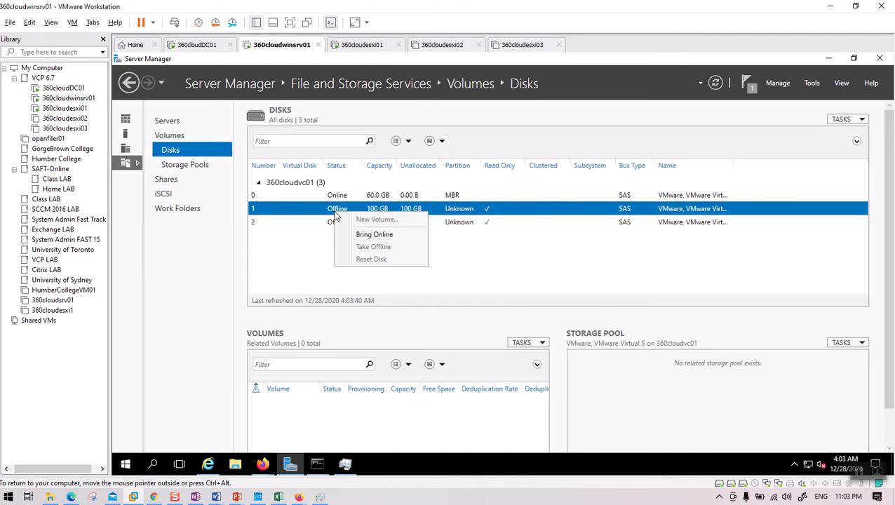
left_click(375, 236)
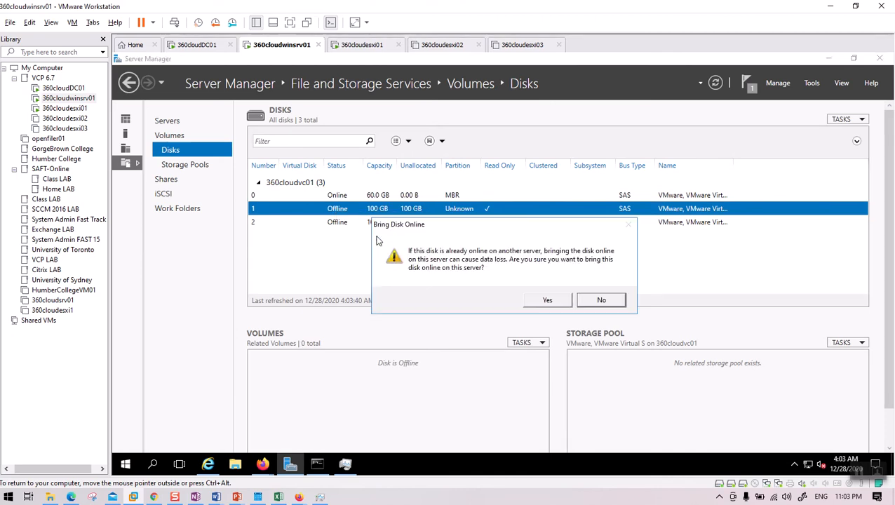
left_click(545, 301)
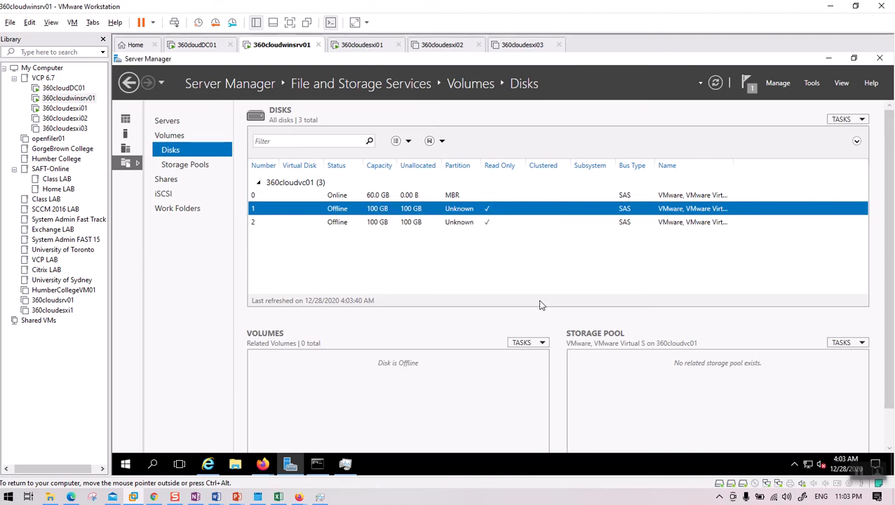
right_click(344, 229)
left_click(384, 248)
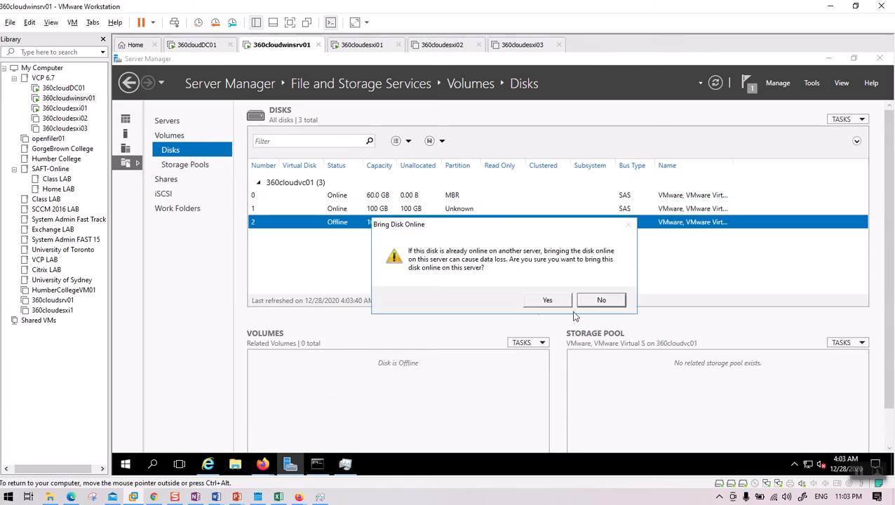
left_click(526, 300)
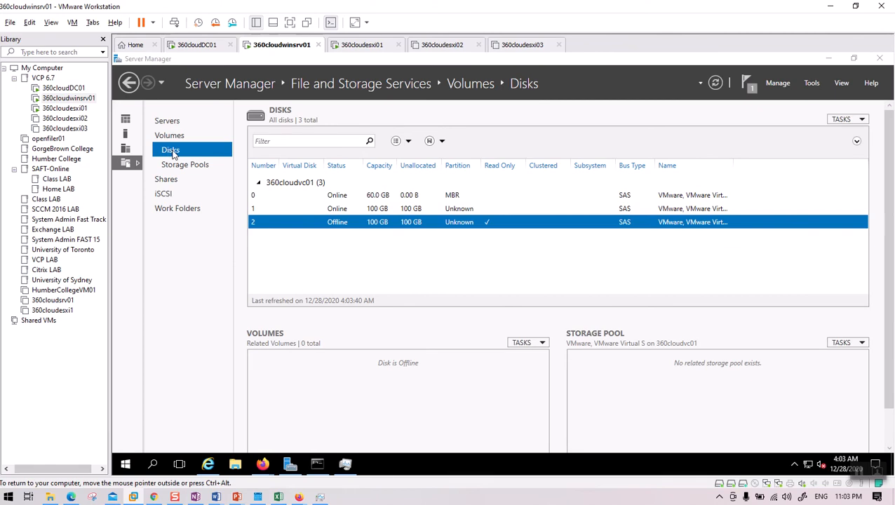
Initialize Disk 1 as GPT and create a 100 GB NTFS volume on it with drive letter F and the default label.
right_click(340, 213)
left_click(372, 216)
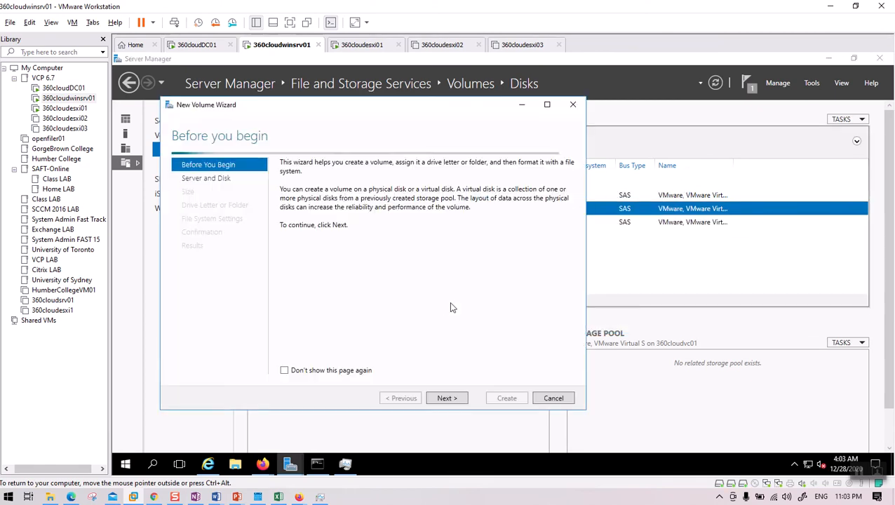
left_click(449, 398)
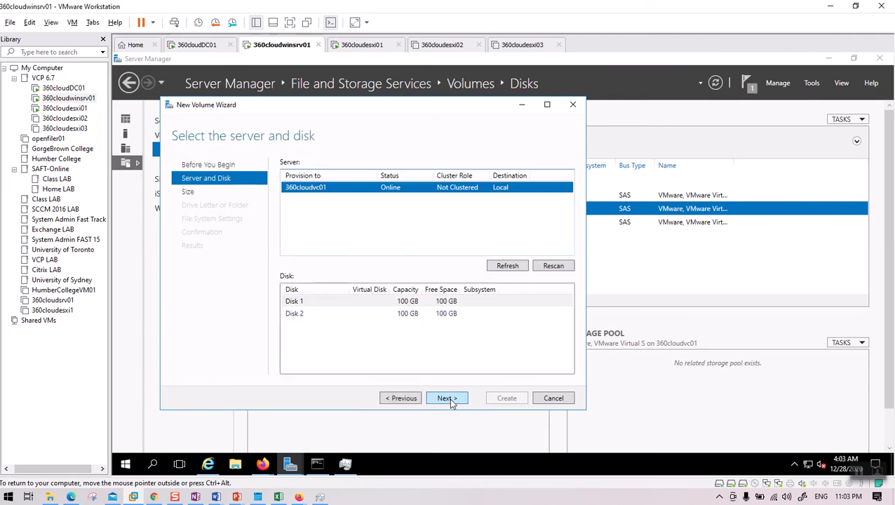
left_click(449, 398)
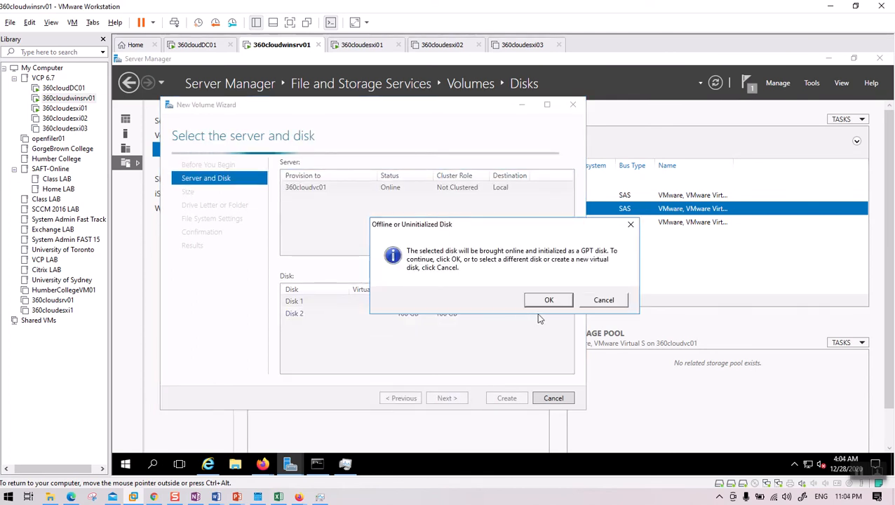
left_click(554, 302)
left_click(458, 398)
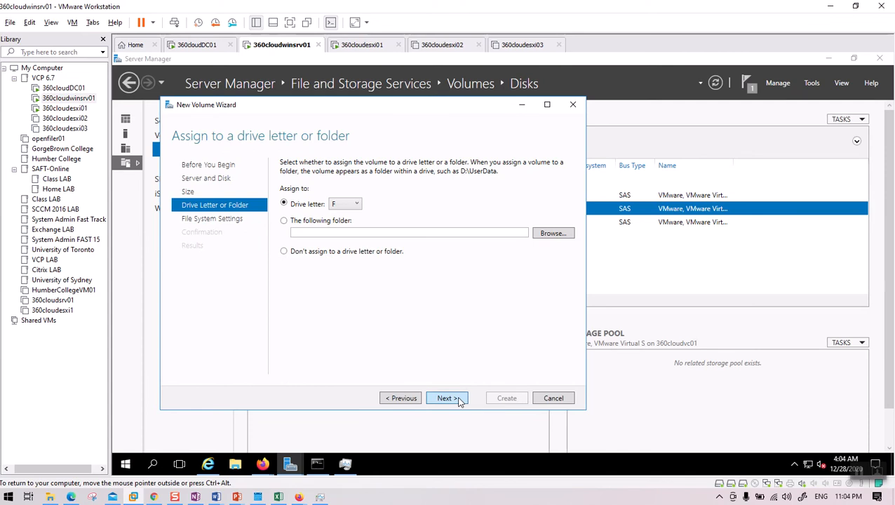
left_click(459, 398)
left_click(459, 398)
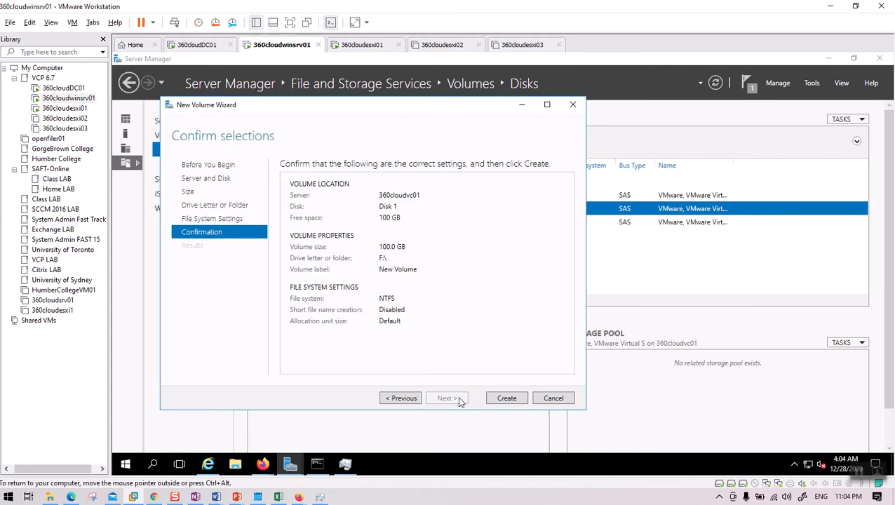
left_click(507, 399)
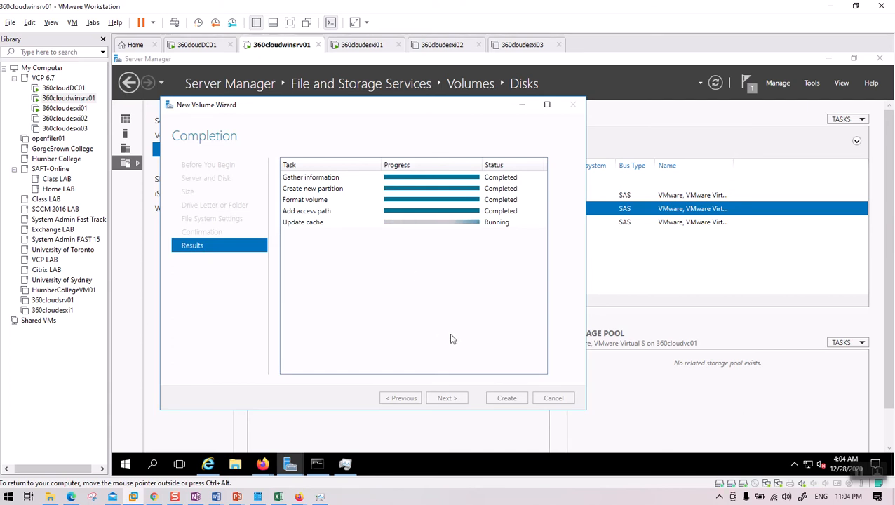
left_click(506, 398)
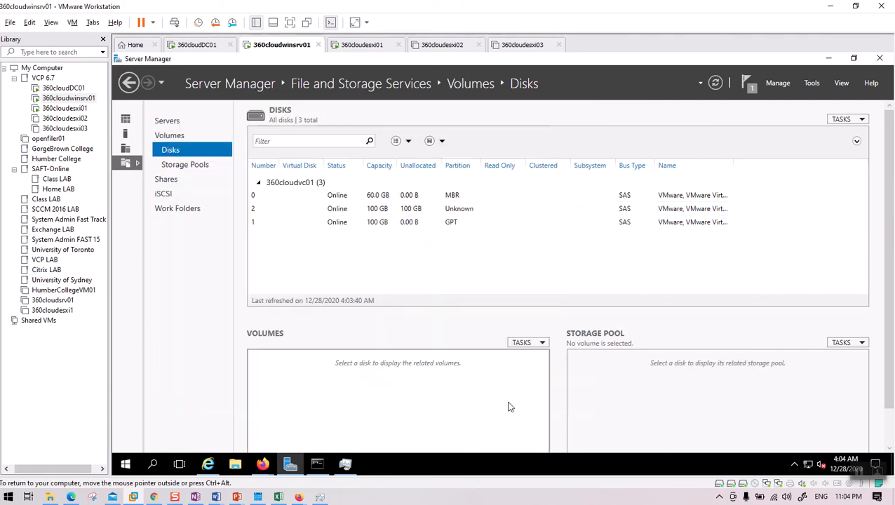
Initialize Disk 2 as GPT and create a 100 GB NTFS volume on it with drive letter G and the default label.
right_click(336, 223)
left_click(303, 249)
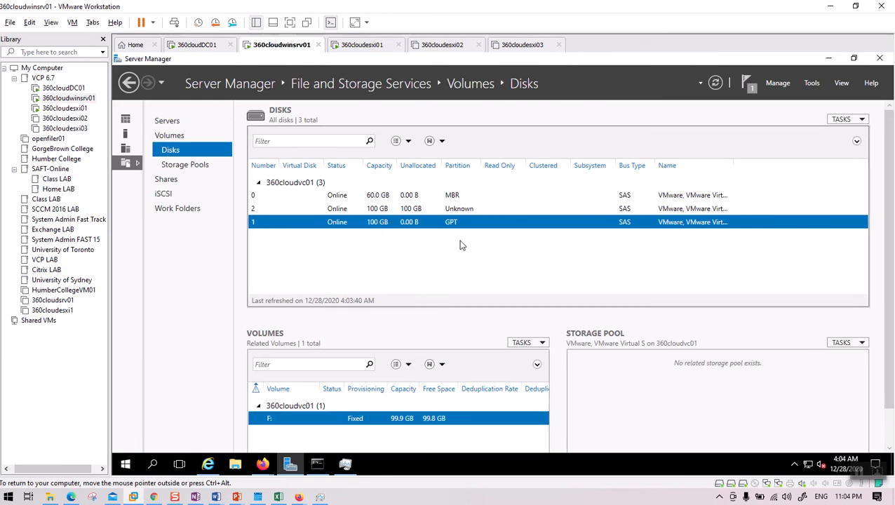
right_click(342, 214)
left_click(358, 217)
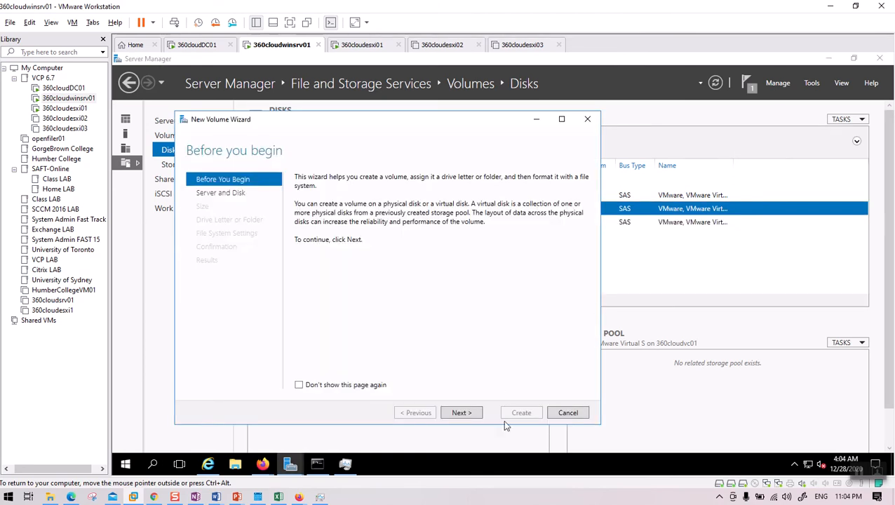
left_click(462, 414)
left_click(463, 415)
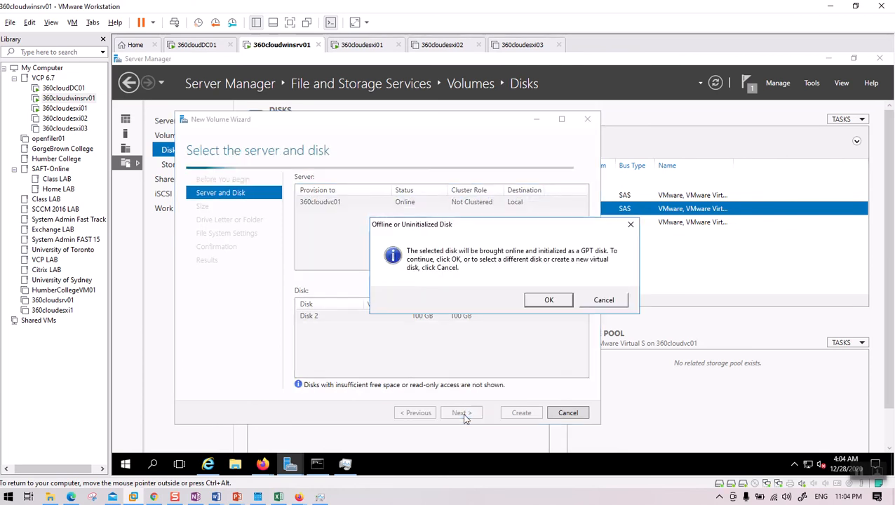
left_click(548, 300)
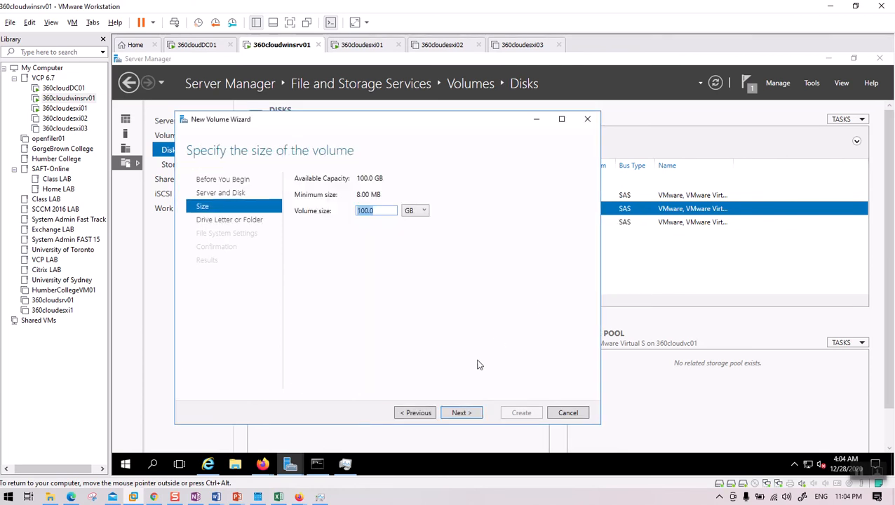
left_click(463, 414)
left_click(462, 414)
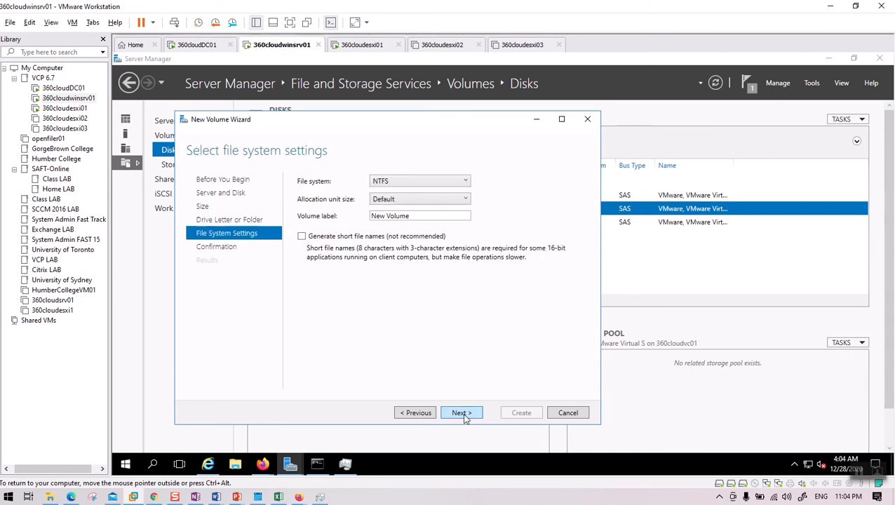
left_click(464, 413)
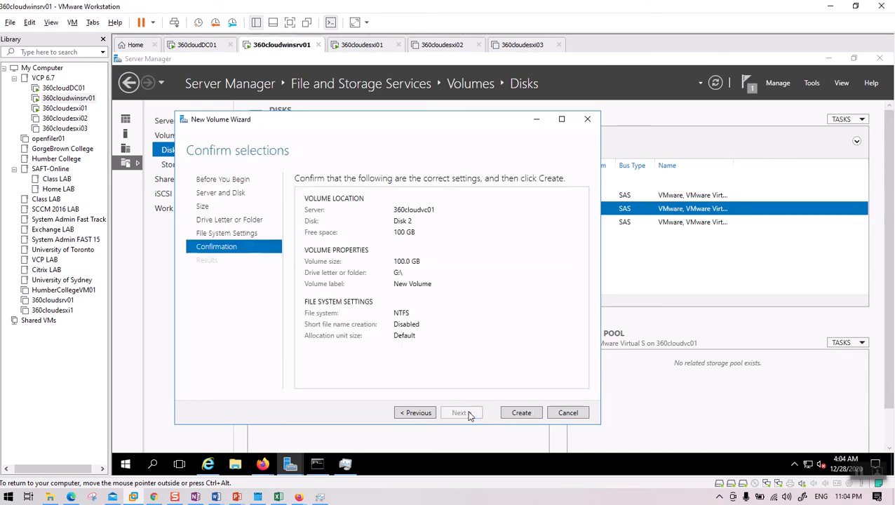
left_click(519, 414)
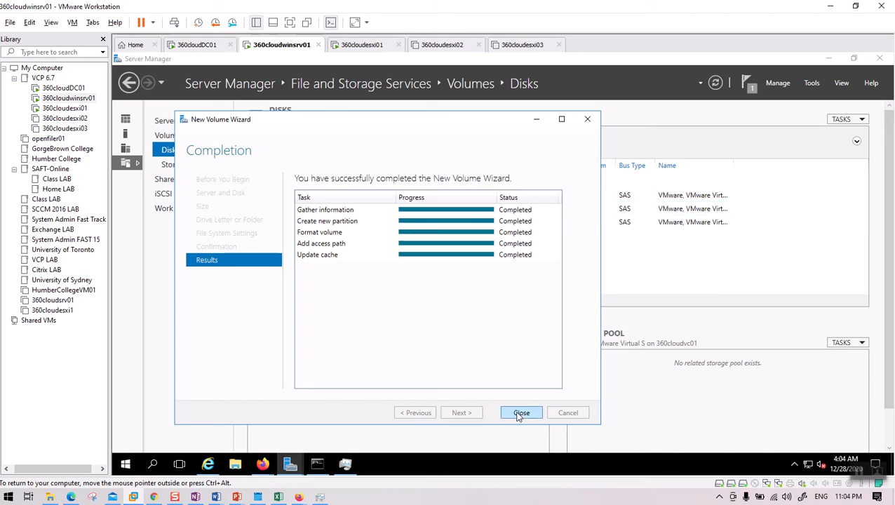
Close the completed volume wizard and start a new iSCSI virtual disk stored on volume F: of 360cloudvc01.
left_click(523, 413)
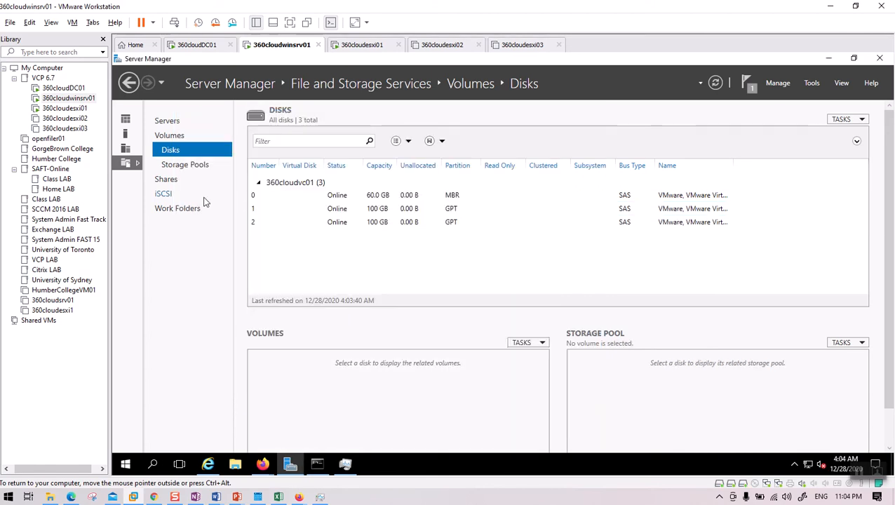
left_click(168, 196)
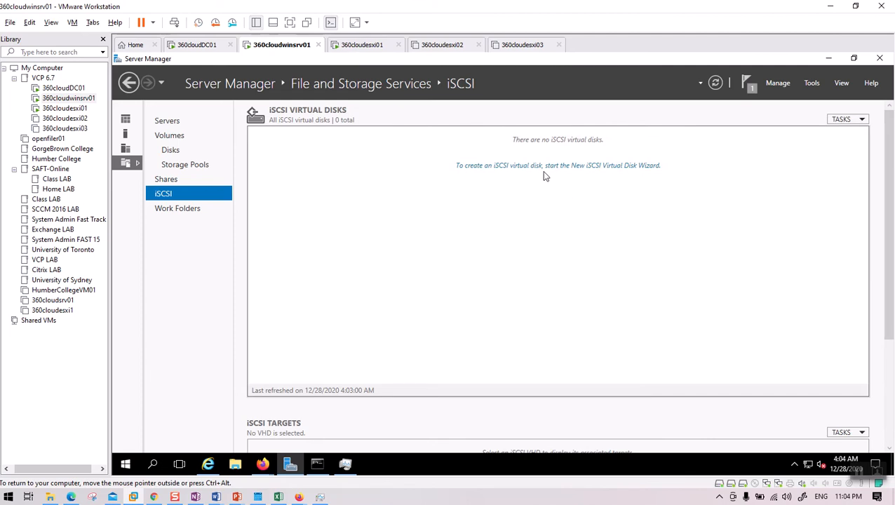
left_click(541, 169)
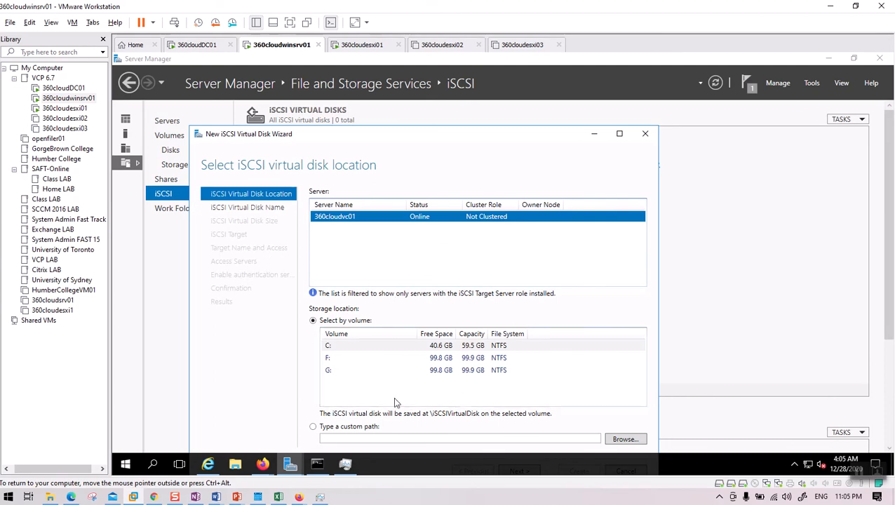
left_click(330, 359)
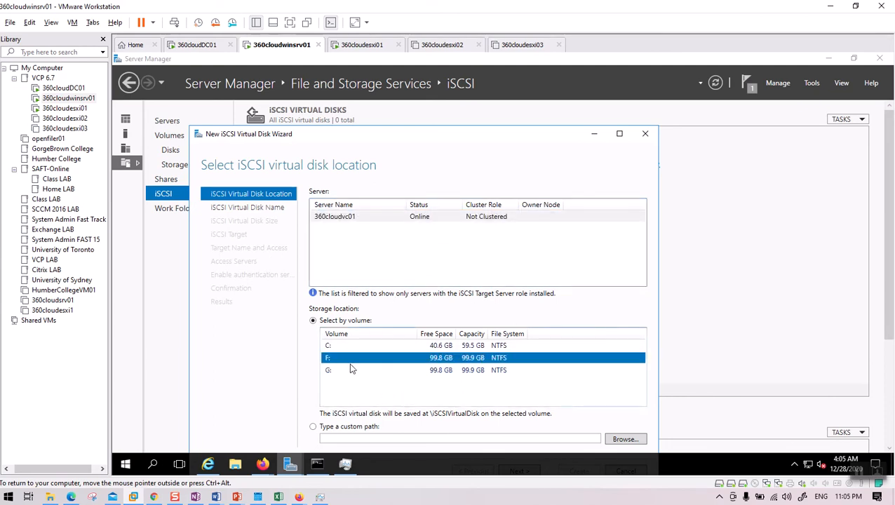
left_click_drag(492, 132, 516, 78)
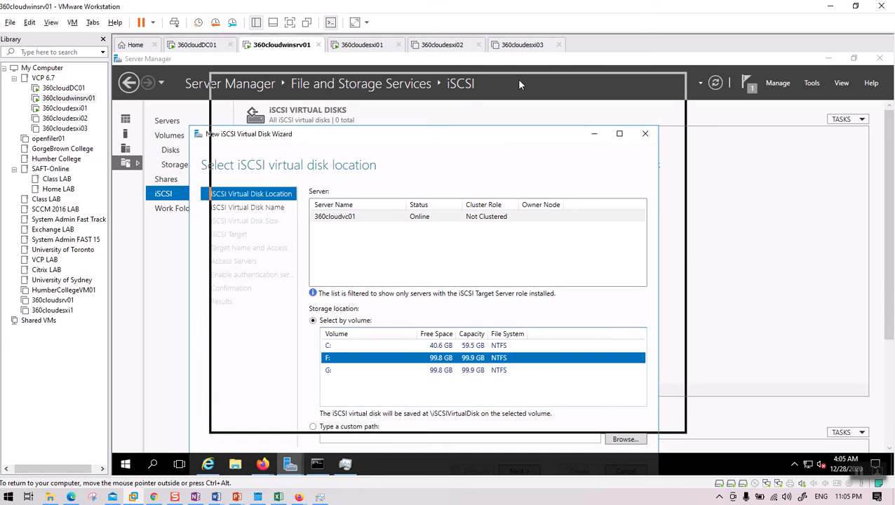
left_click(543, 417)
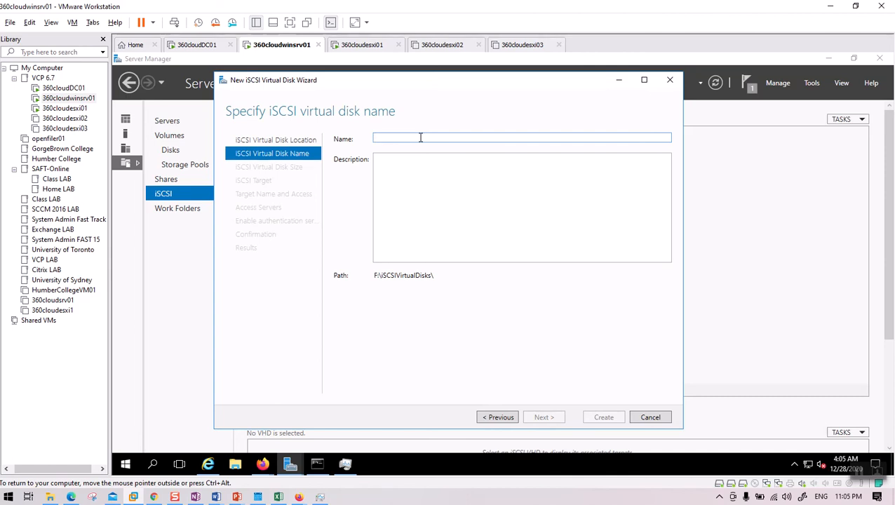
Name the iSCSI virtual disk iSCSIDisk1 and make it a 99 GB dynamically expanding disk.
type("iSCS")
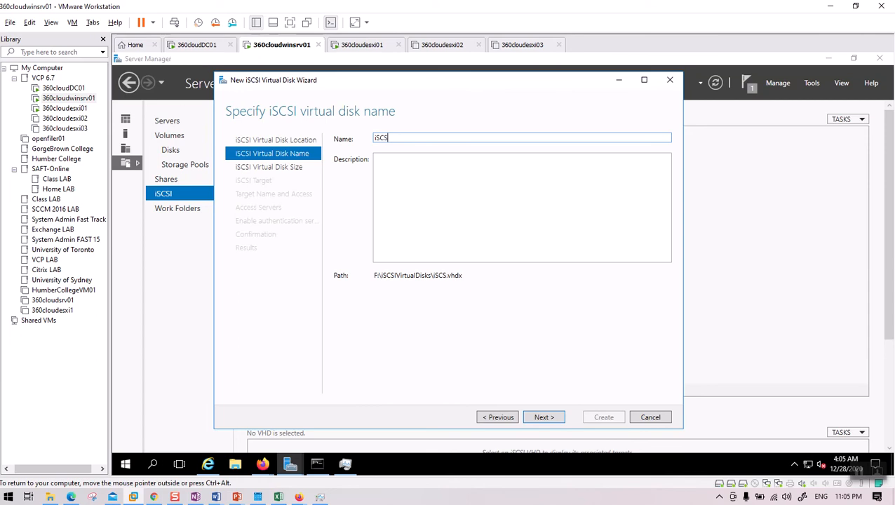
type("i")
type("IDisk1")
left_click(542, 419)
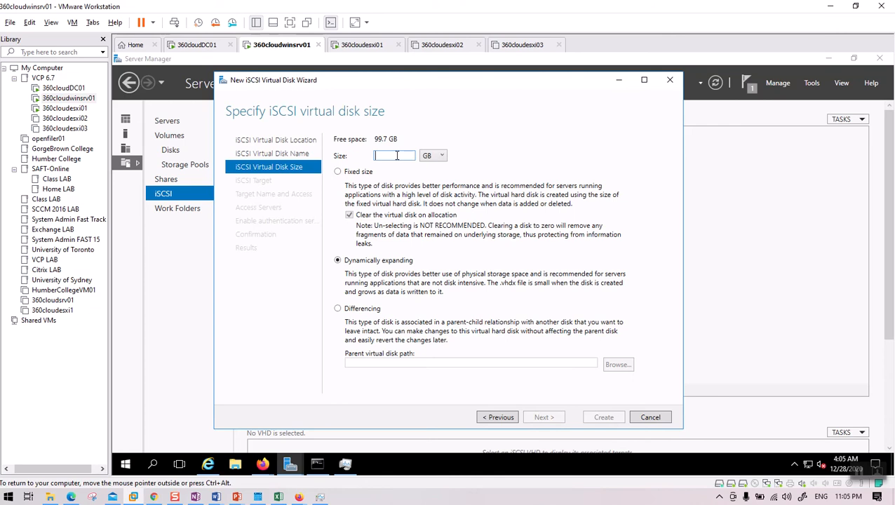
type("99")
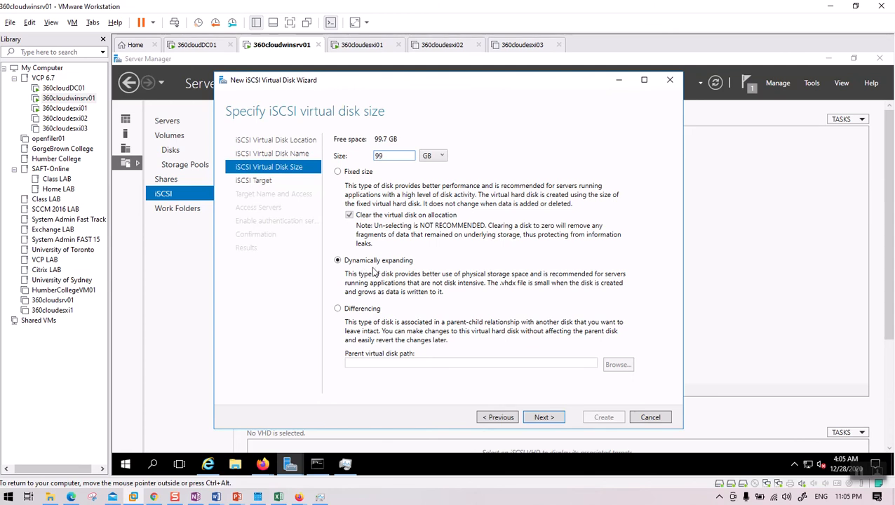
left_click(543, 417)
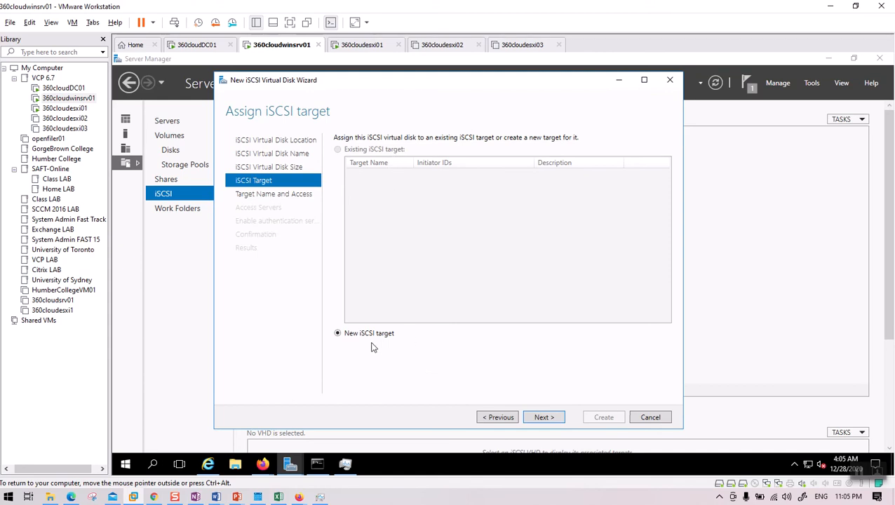
Assign the virtual disk to a new iSCSI target named iSCSITarget1.
left_click(544, 418)
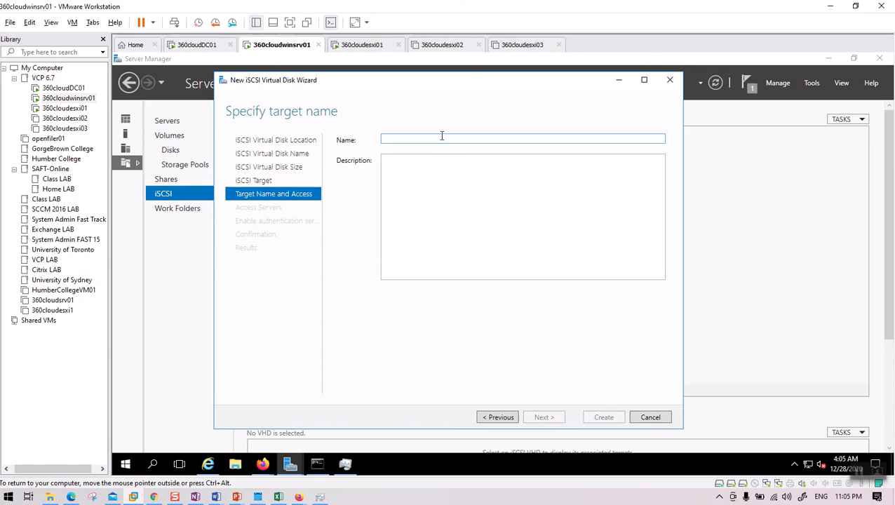
type("iSCSITarget1")
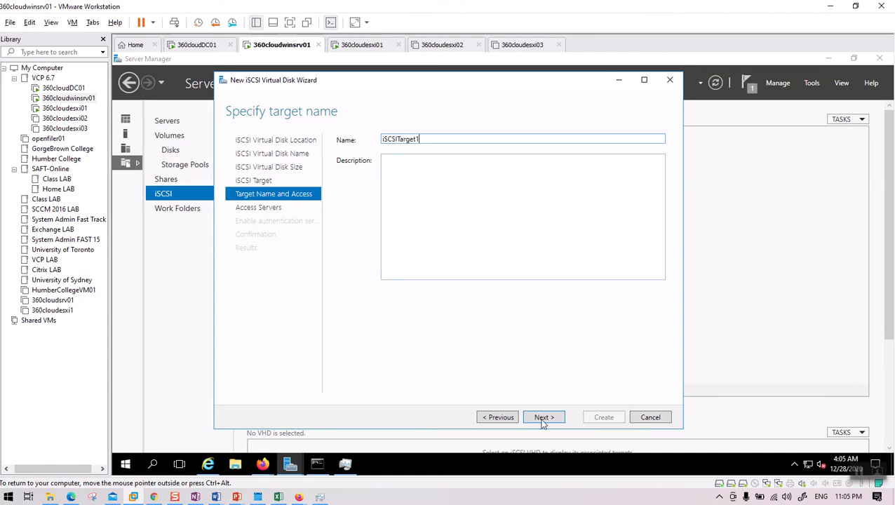
left_click(543, 418)
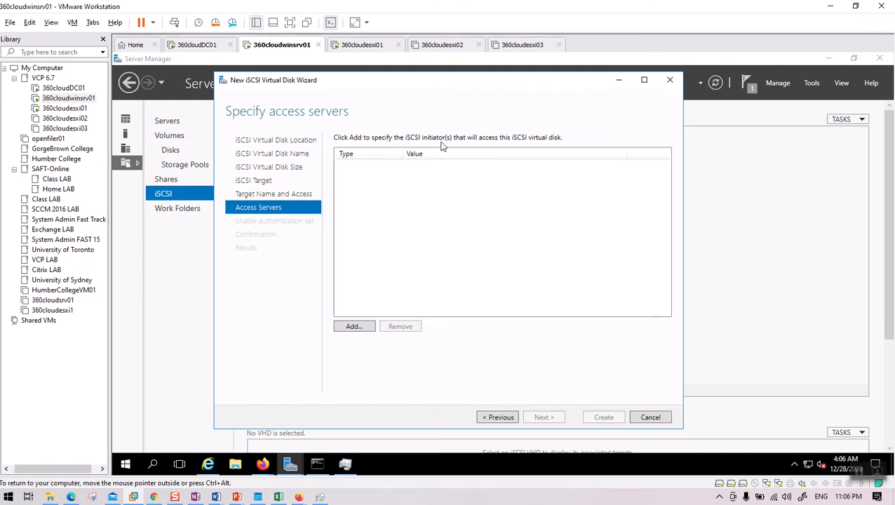
Add the IQN iqn.1998-01.com.vmware:360cloudesxi01-67508cdf as an initiator allowed to access the iSCSI virtual disk.
left_click(352, 326)
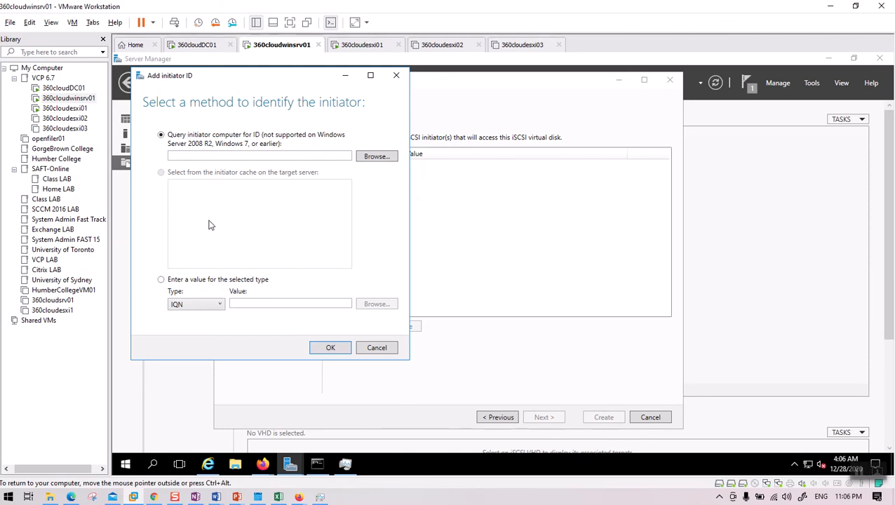
left_click(191, 281)
left_click(260, 304)
type("iqn.1998-01.com.vmware:360cloudesxi01-67508cdf")
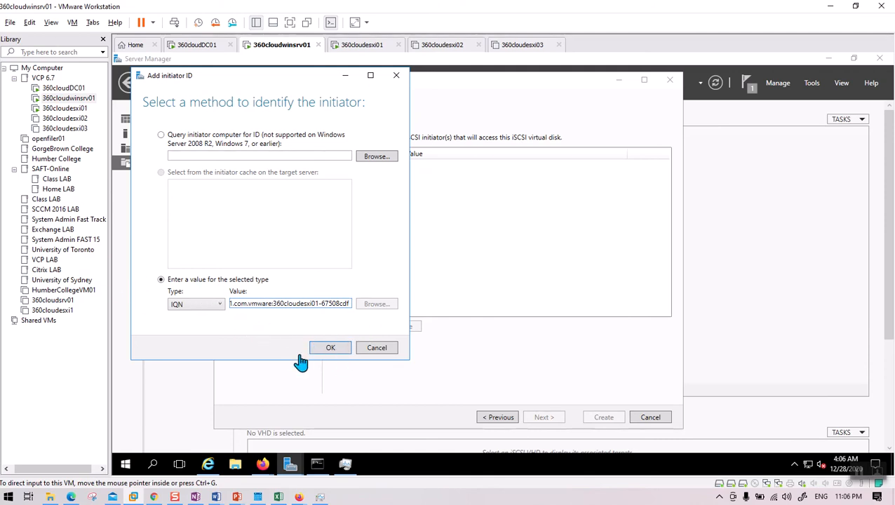
left_click(330, 348)
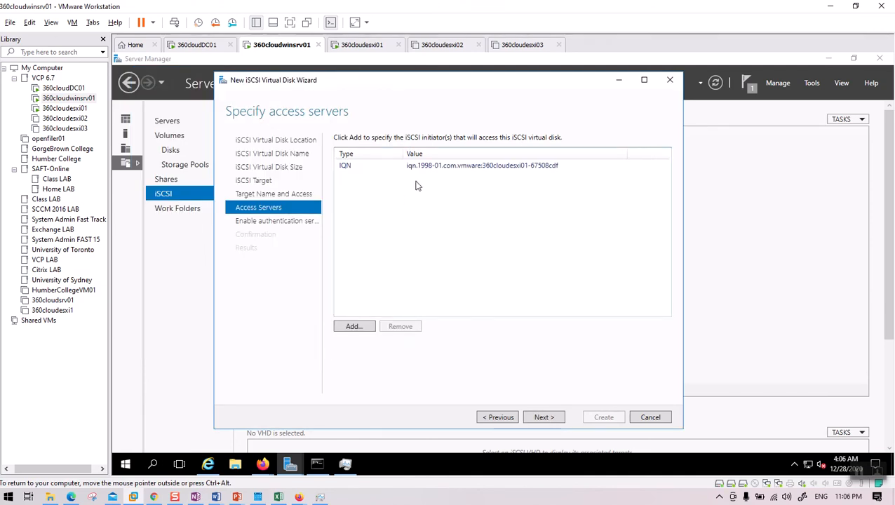
Check the iSCSI name of 360cloudesxi01's software adapter in vSphere Client and return to the iSCSI virtual disk wizard.
mouse_move(263, 464)
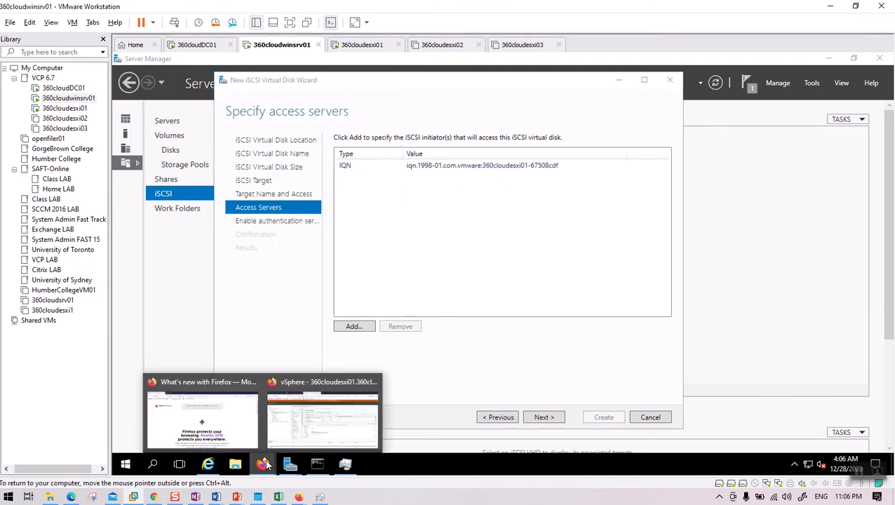
left_click(319, 403)
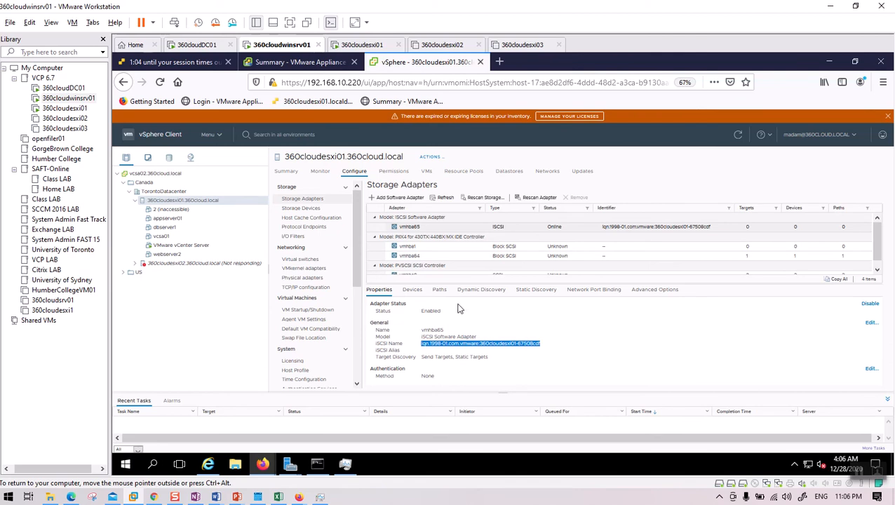
mouse_move(289, 464)
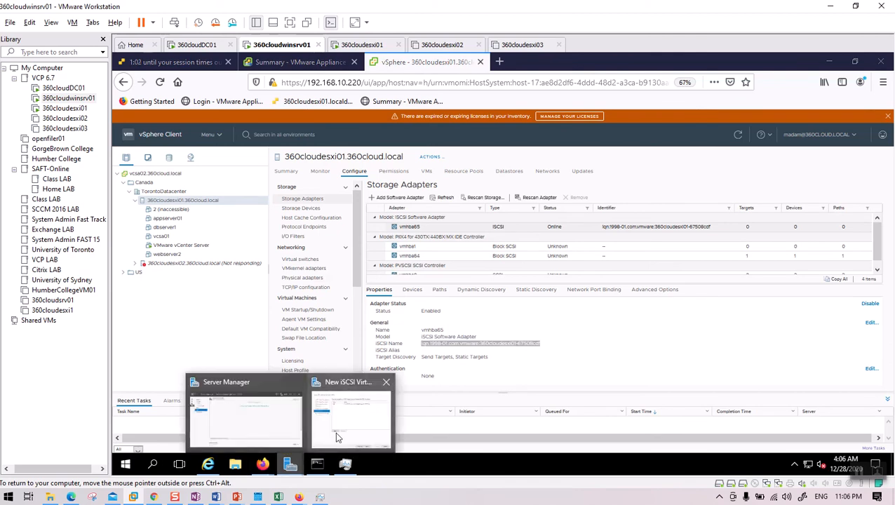
left_click(349, 428)
Accept the access server, leave CHAP and reverse CHAP disabled, and create the iSCSI virtual disk and target.
left_click(543, 417)
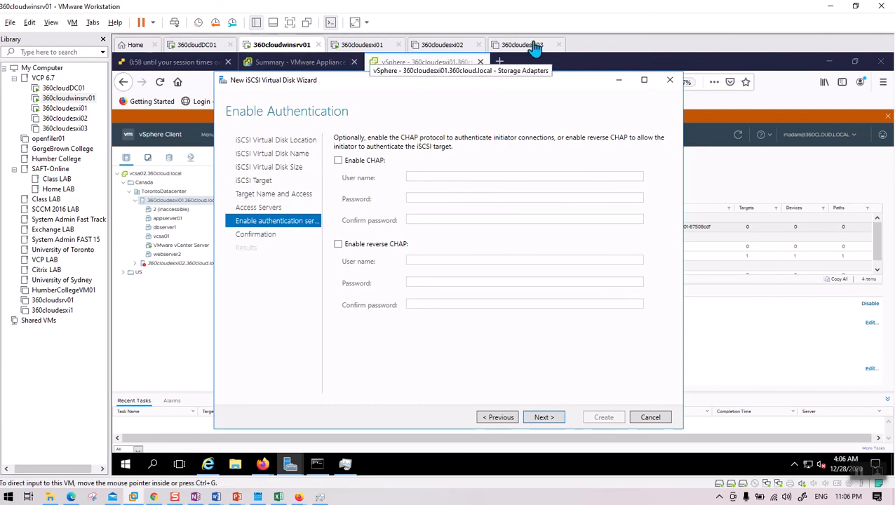
left_click(541, 417)
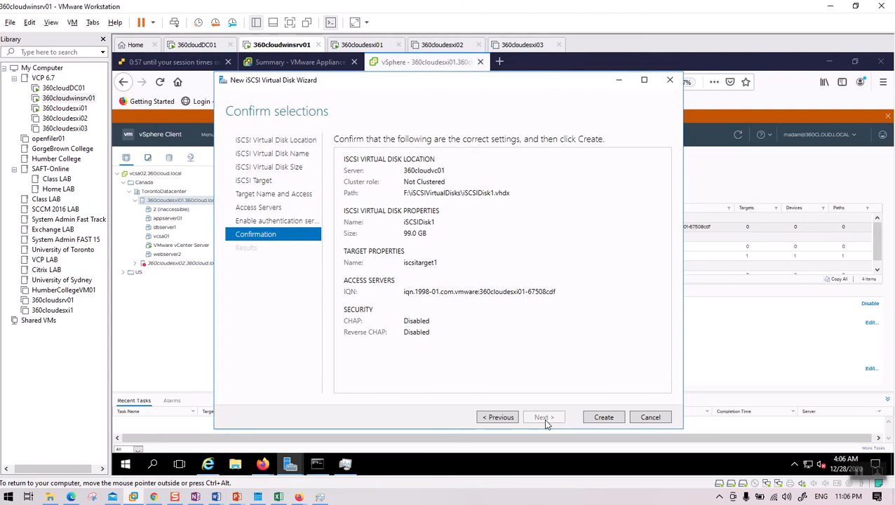
left_click(603, 418)
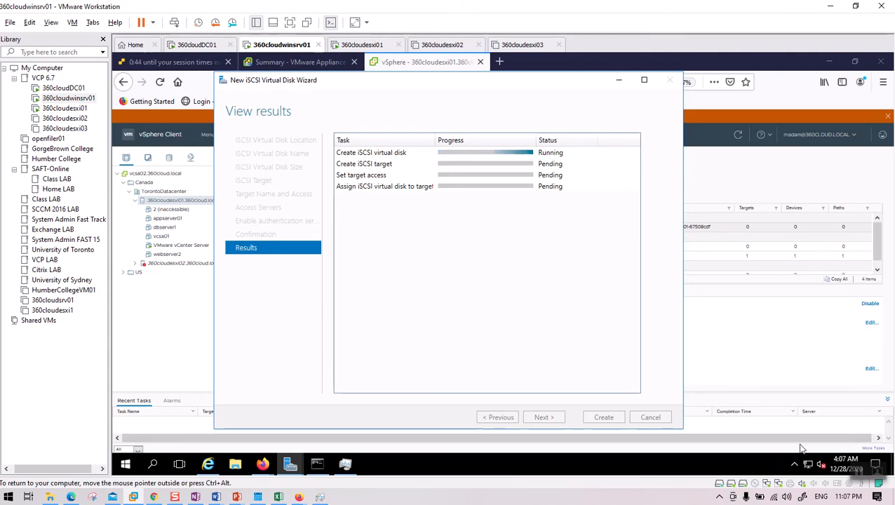
Power on 360cloudesxi02, check the physical computer's load in Task Manager, and return to 360cloudwinsrv01 to close the finished iSCSI wizard.
left_click(445, 45)
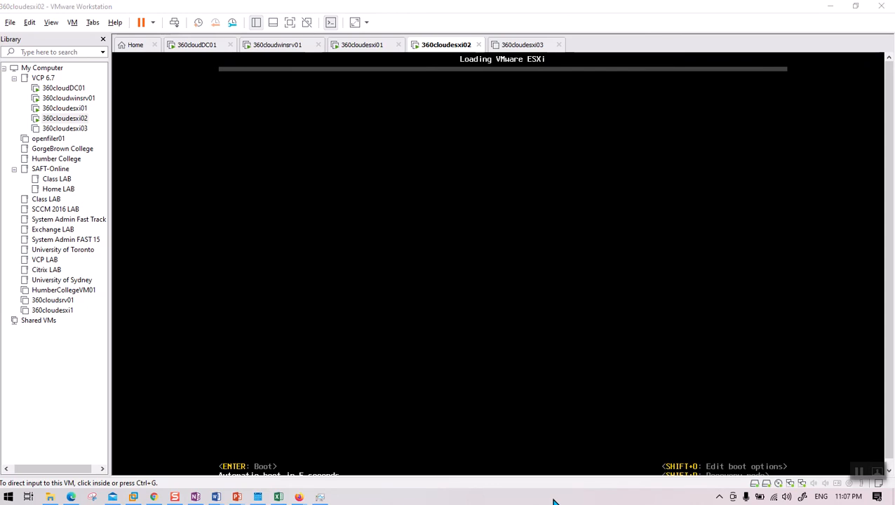
right_click(553, 501)
left_click(605, 444)
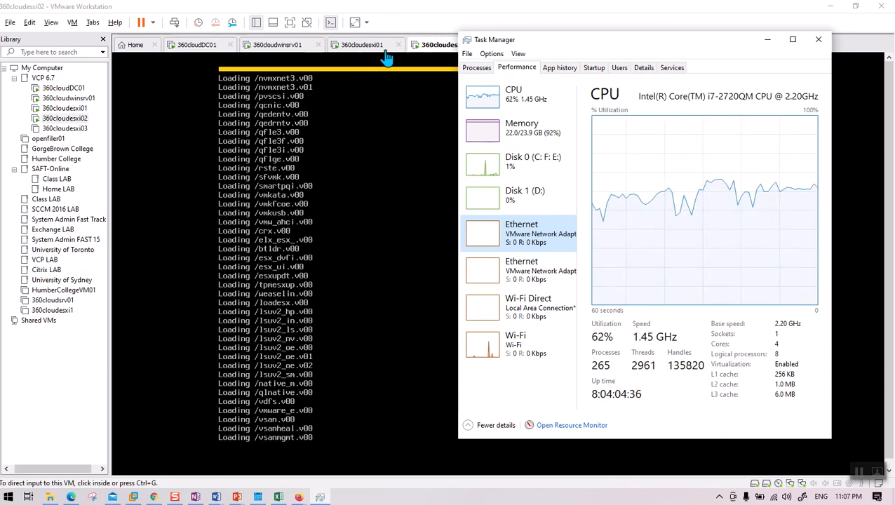
left_click(298, 46)
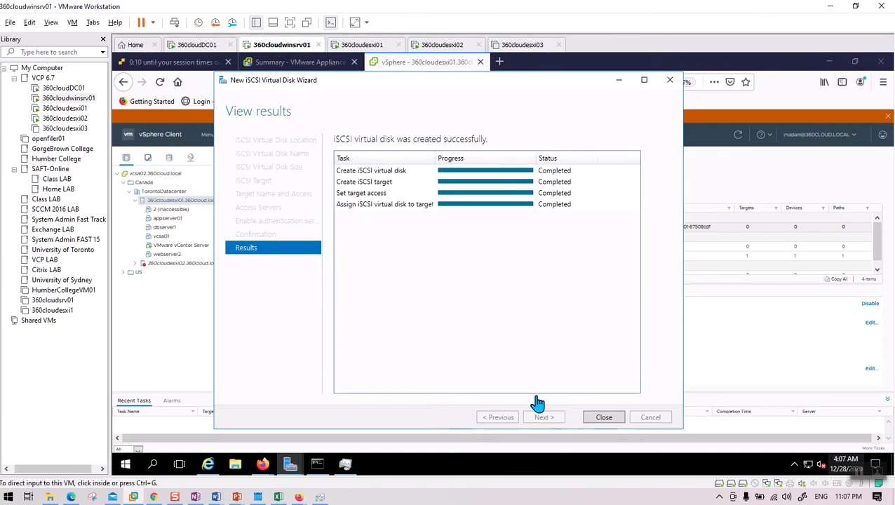
left_click(605, 419)
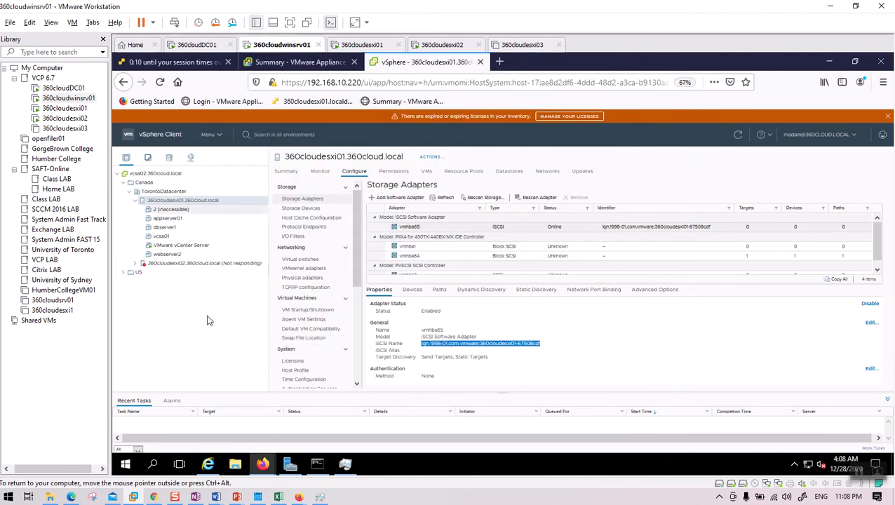
Examine the contents of New Volume (F:) in File Explorer for the iSCSI virtual disk folder, and minimize the window.
left_click(235, 467)
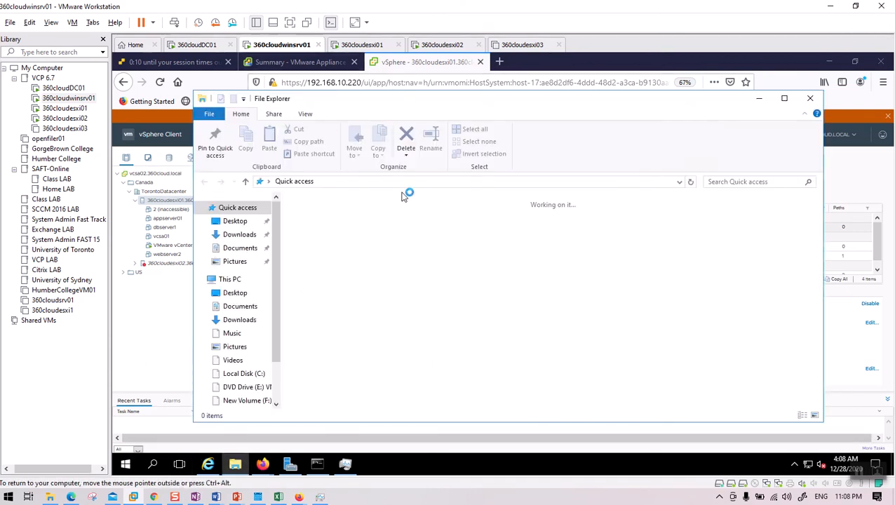
scroll(275, 354, "down", 2)
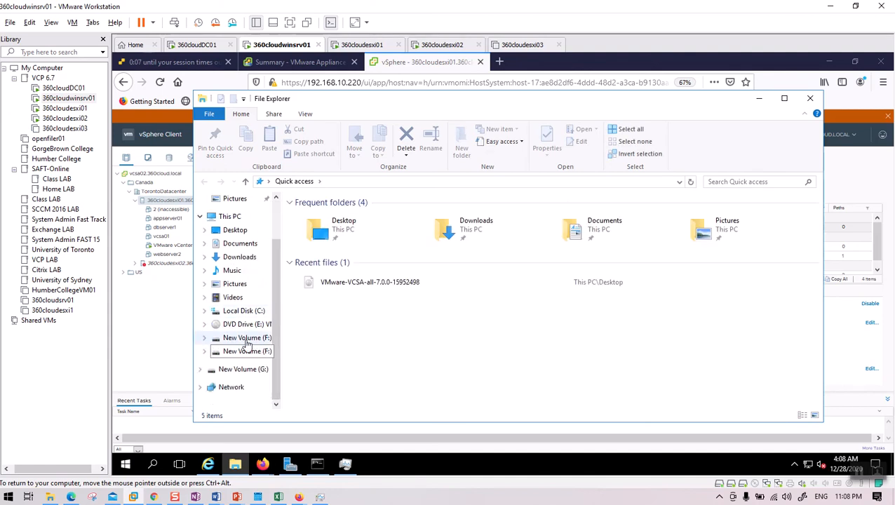
scroll(252, 316, "up", 3)
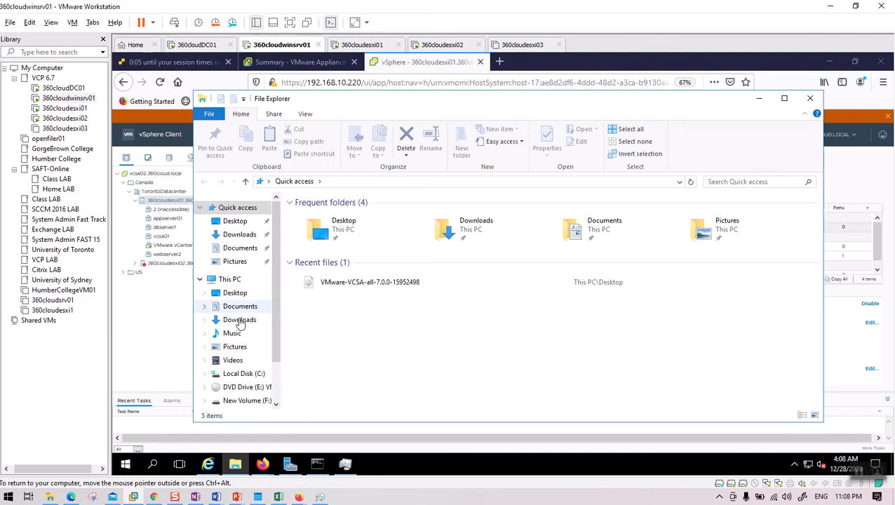
left_click(232, 280)
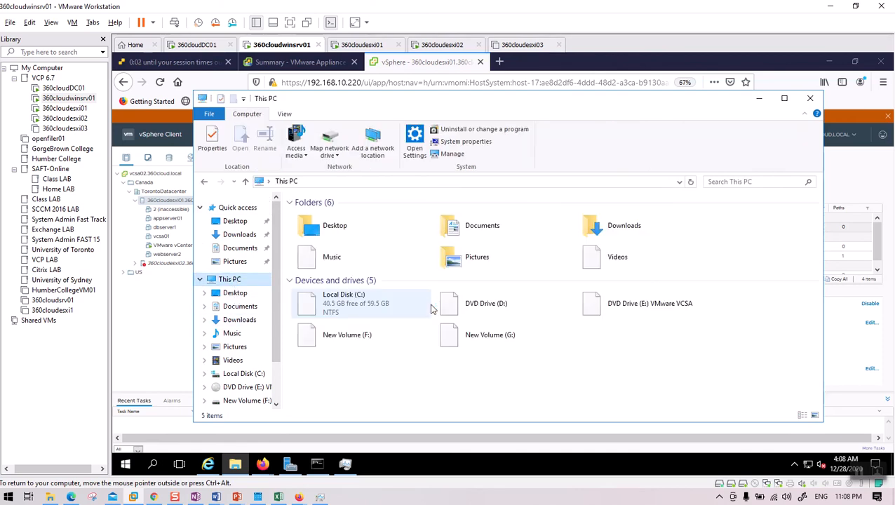
left_click(341, 340)
double_click(341, 339)
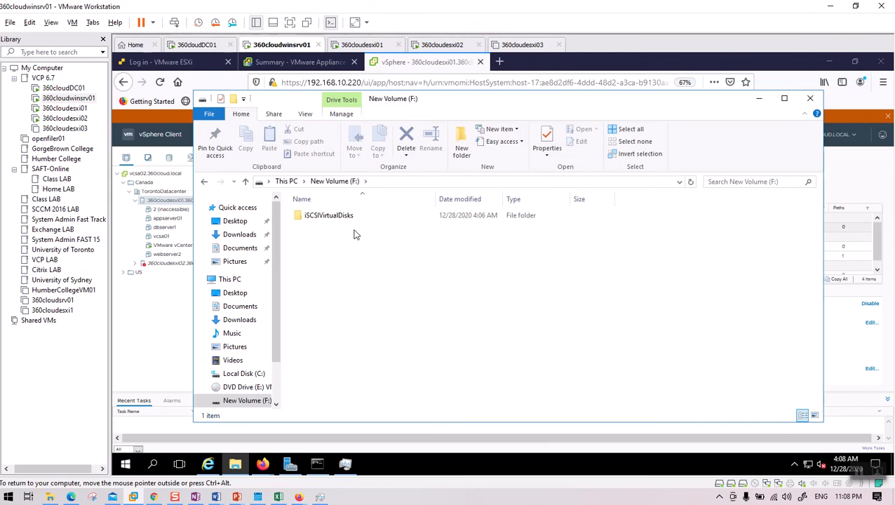
left_click(758, 99)
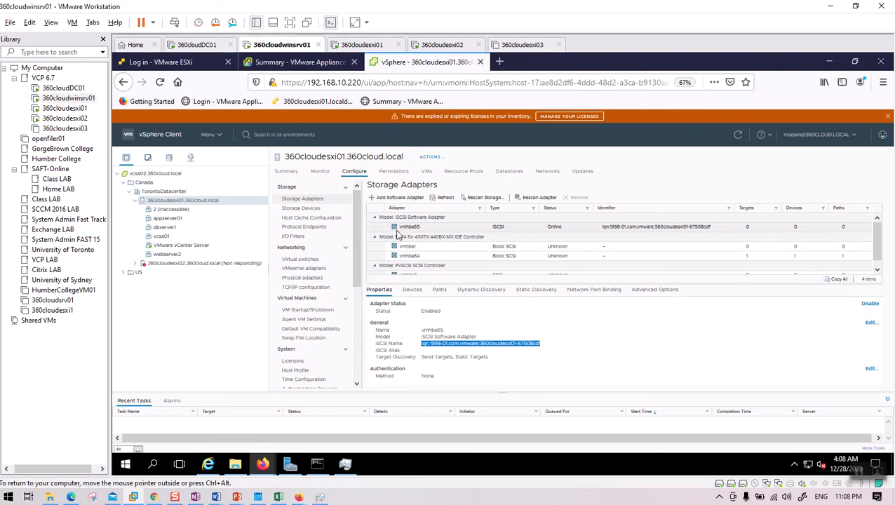
Select iSCSI software adapter vmhba65 on 360cloudesxi01, review its devices and static discovery, and start adding a dynamic discovery server.
left_click(456, 230)
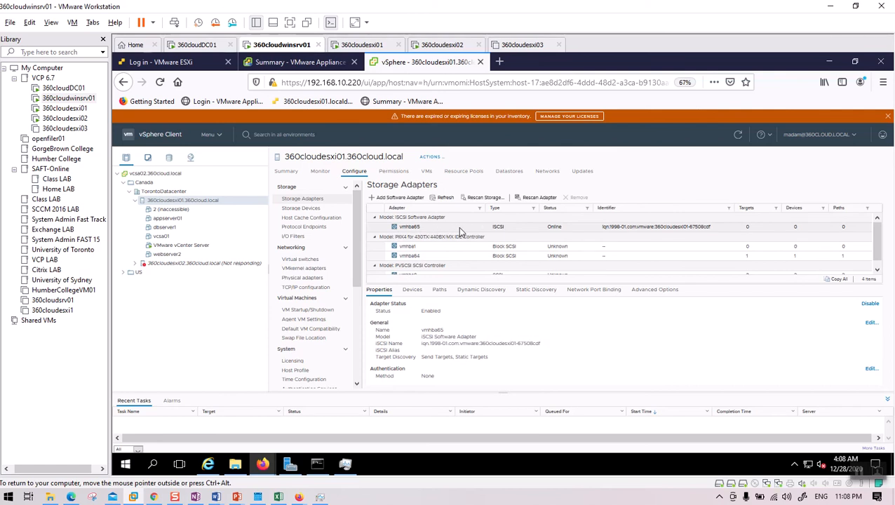
left_click(416, 294)
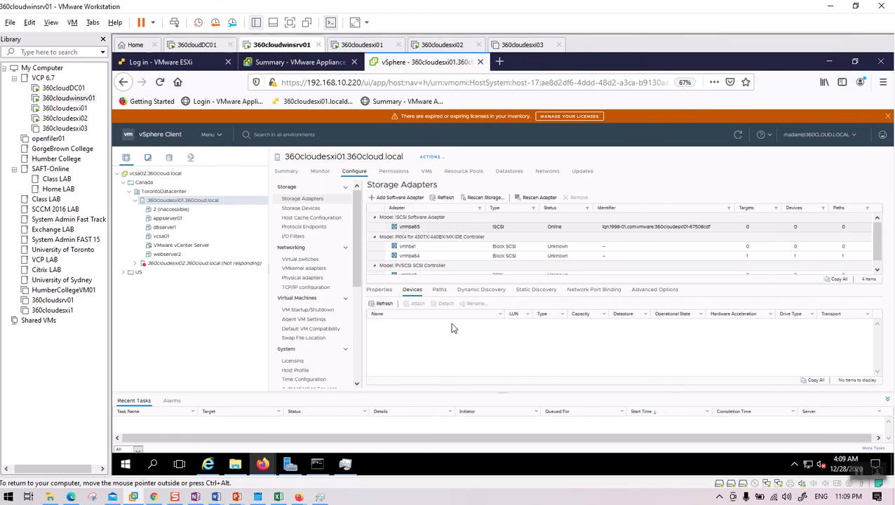
left_click(545, 293)
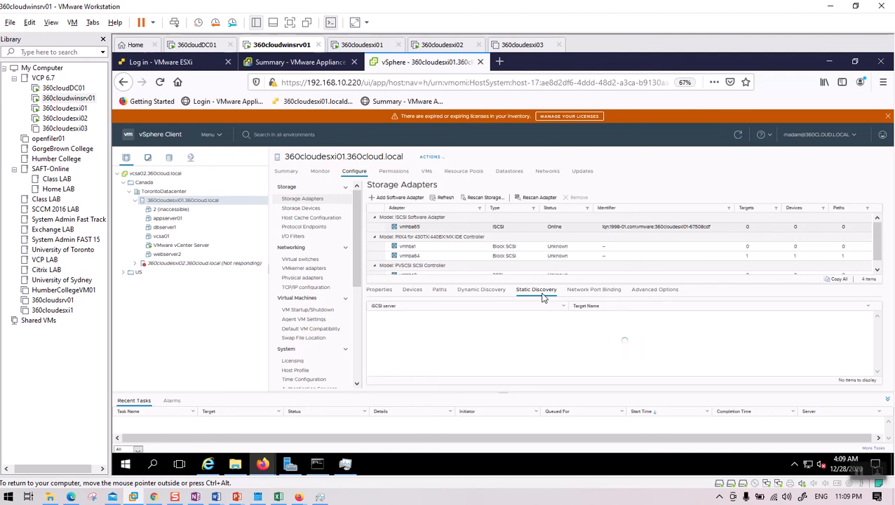
left_click(483, 291)
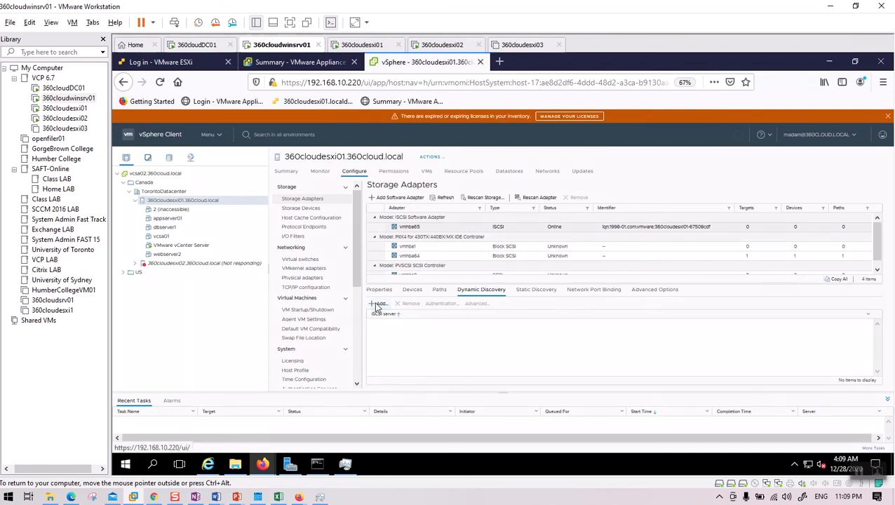
left_click(377, 304)
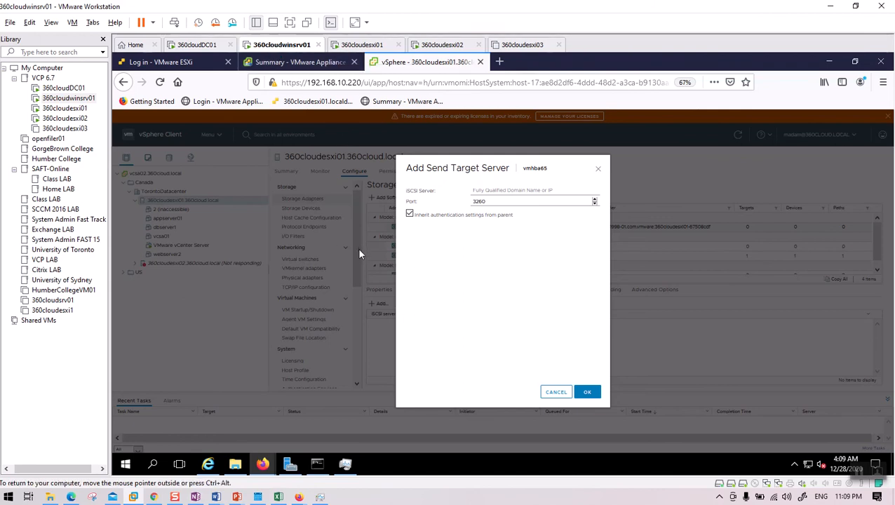
Look up the iSCSI target server's IP address in Server Manager's local server properties and return to vSphere Client.
left_click(292, 465)
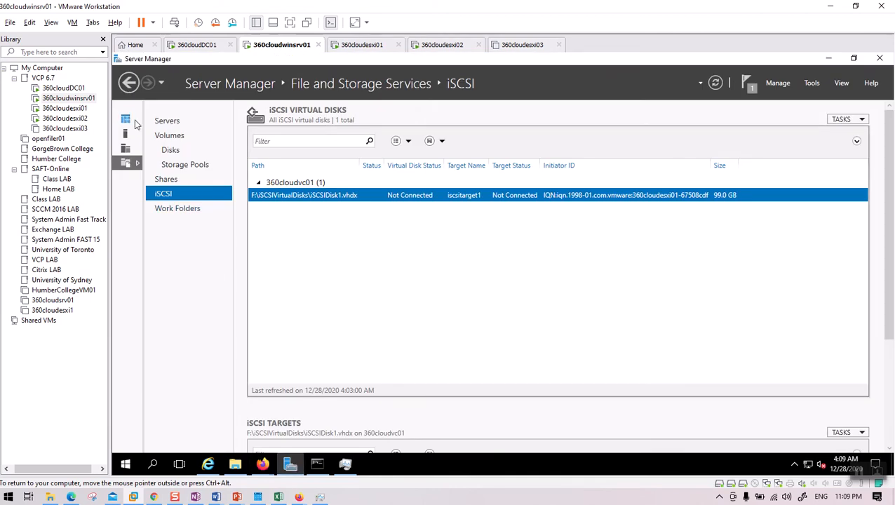
left_click(127, 120)
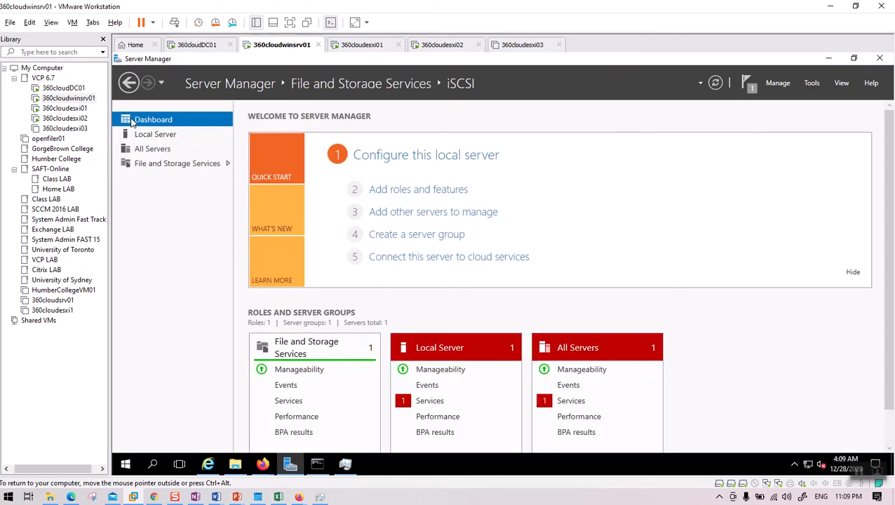
left_click(165, 135)
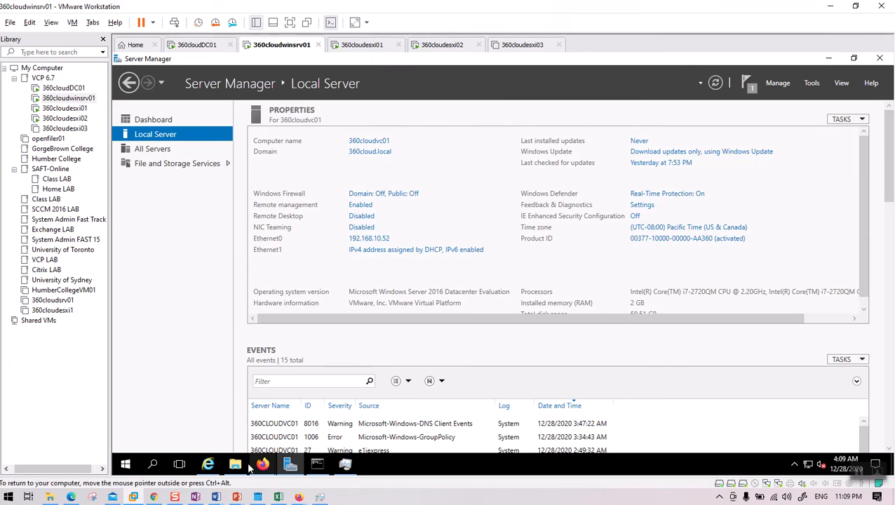
mouse_move(263, 467)
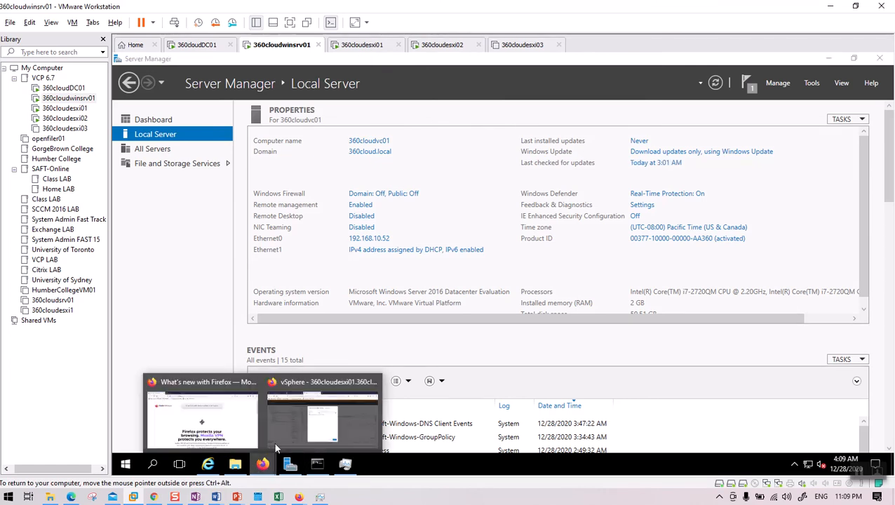
left_click(294, 422)
Add 192.168.10.52 on port 3260 as the send target server for vmhba65, inheriting authentication settings from the parent.
left_click(486, 189)
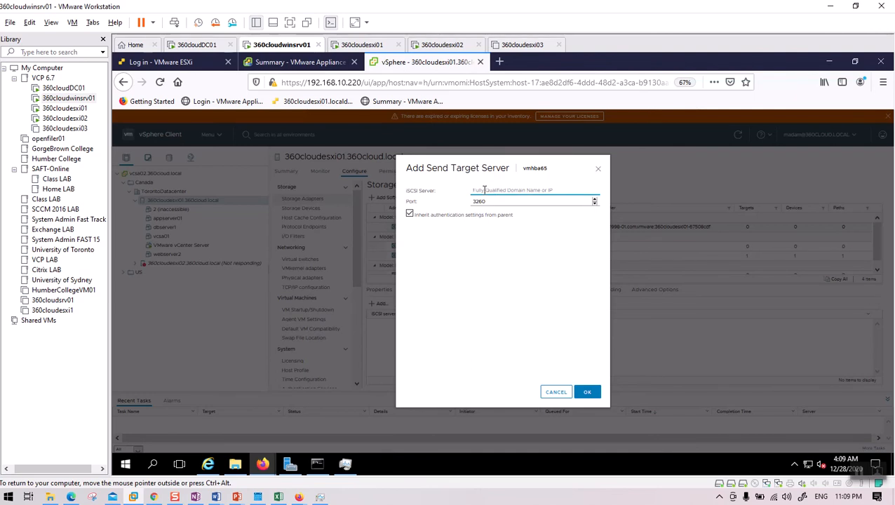
type("192.168.10.52")
left_click(587, 394)
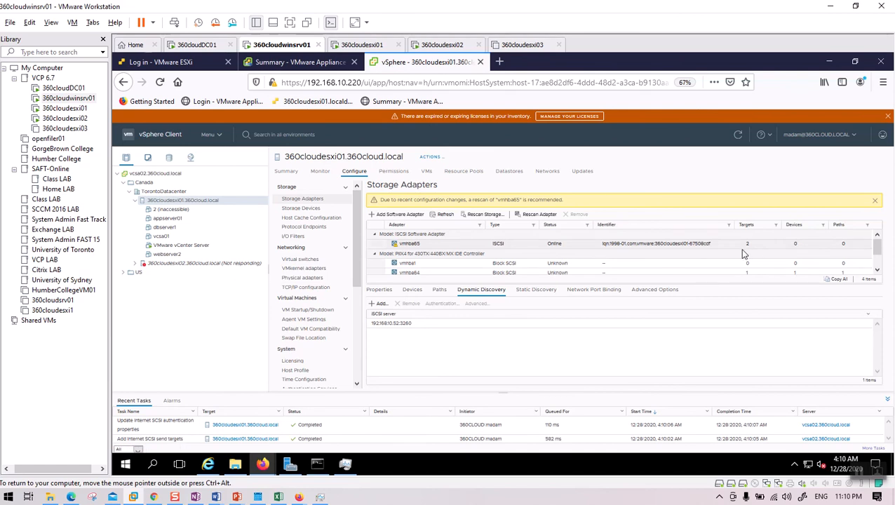
Rescan the vmhba65 adapter and review its devices and dynamic discovery server.
left_click(411, 291)
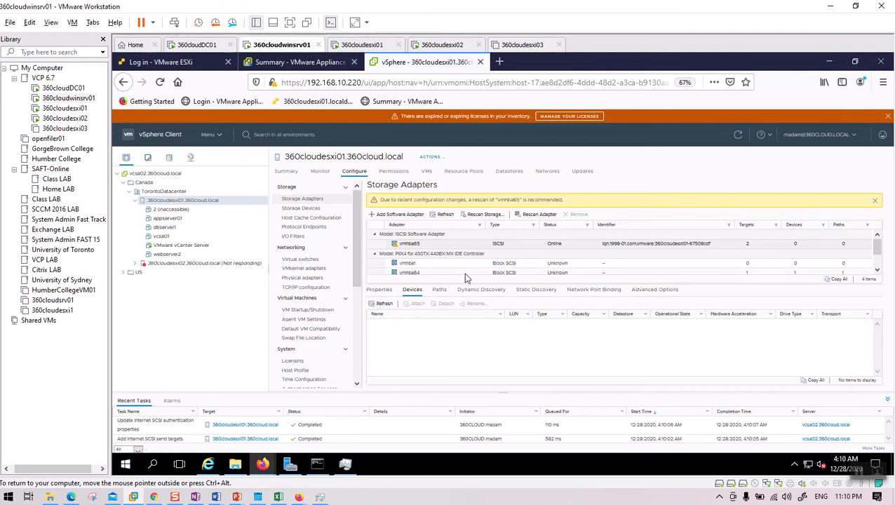
left_click(535, 214)
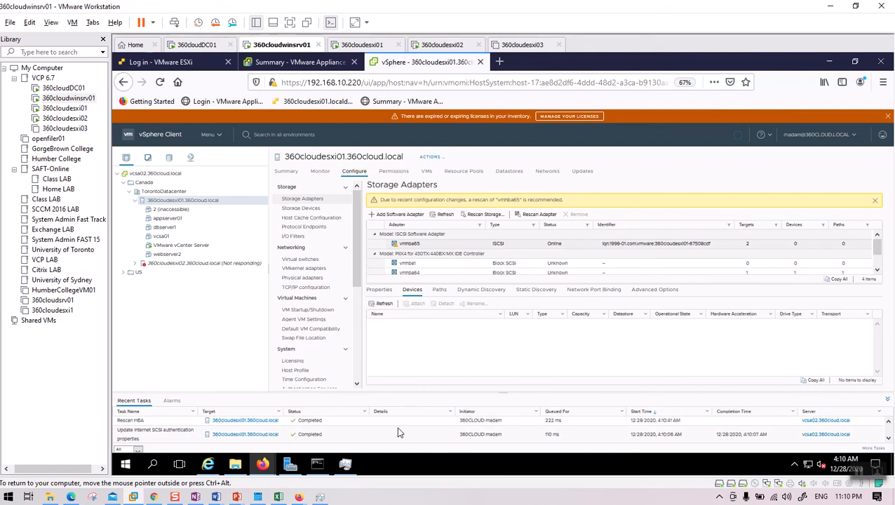
left_click(489, 296)
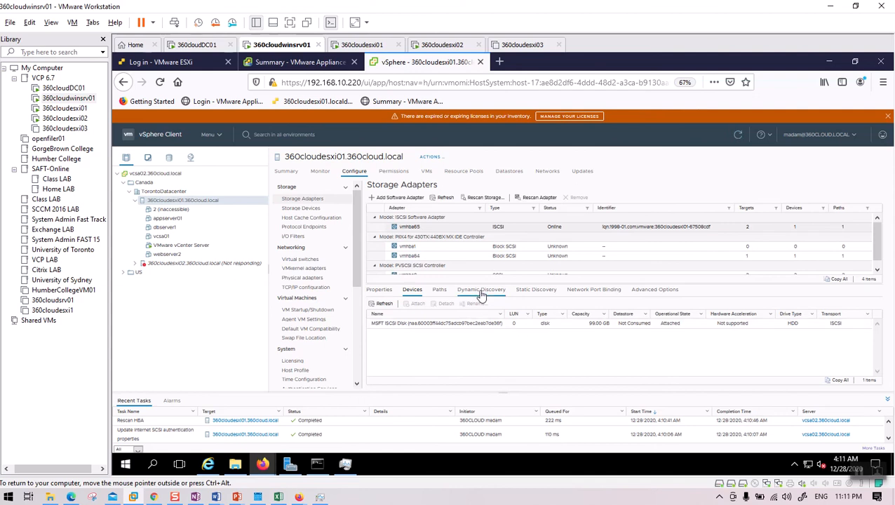
left_click(484, 292)
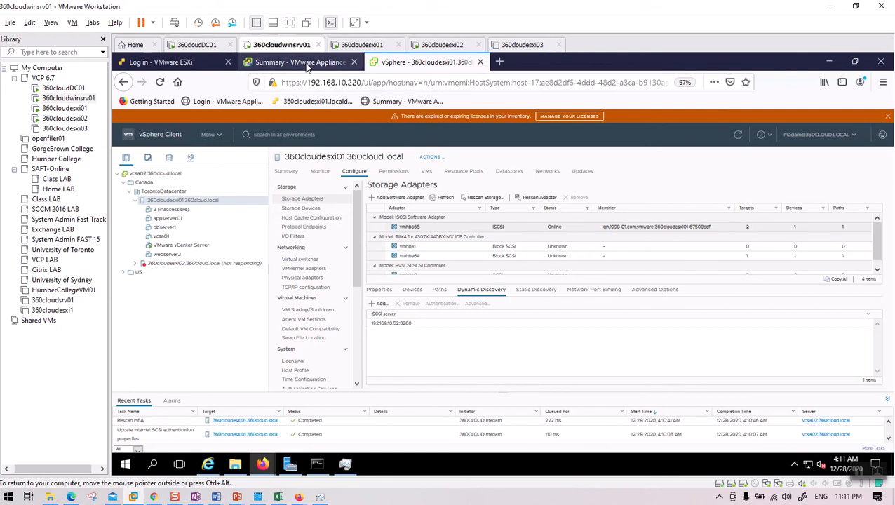
Check the 360cloudesxi01 console and return to the vSphere Client window on 360cloudwinsrv01.
left_click(826, 61)
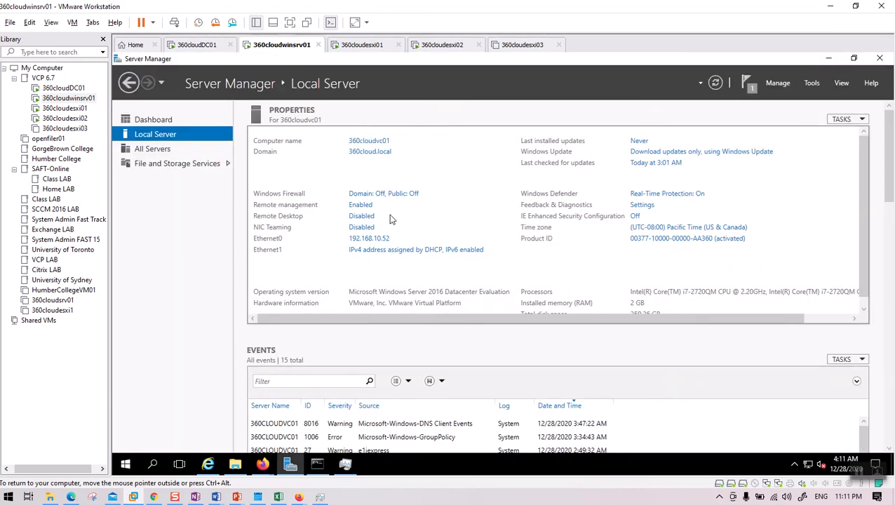
left_click(356, 44)
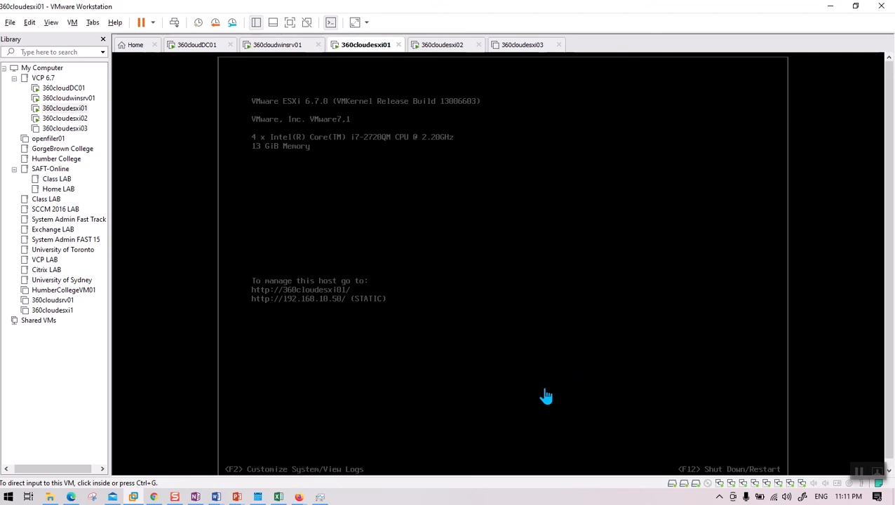
left_click(286, 45)
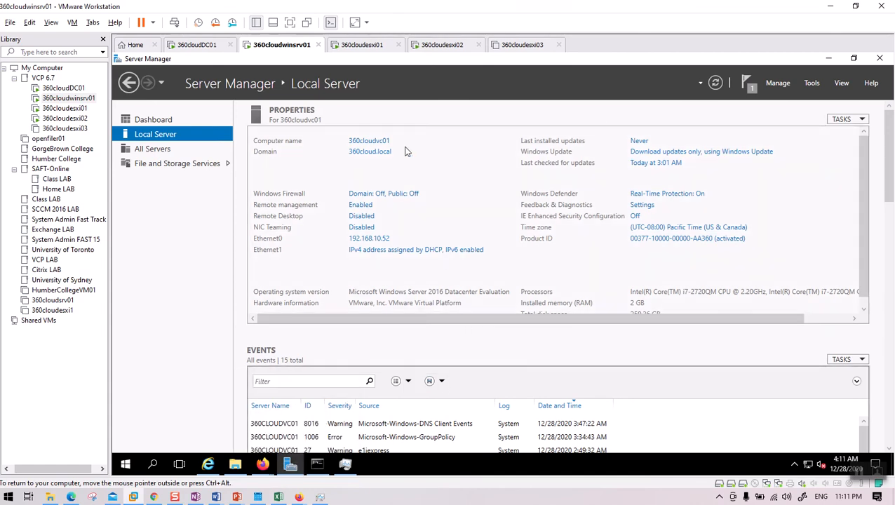
left_click(265, 466)
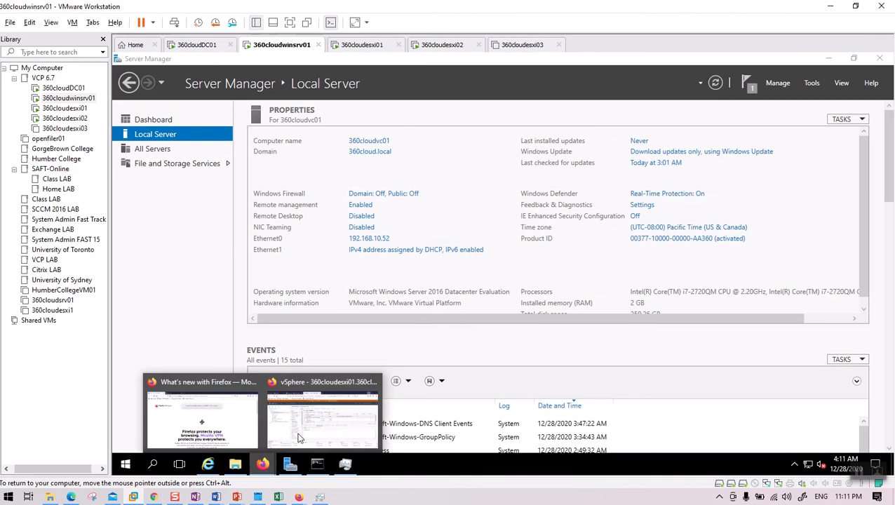
left_click(322, 436)
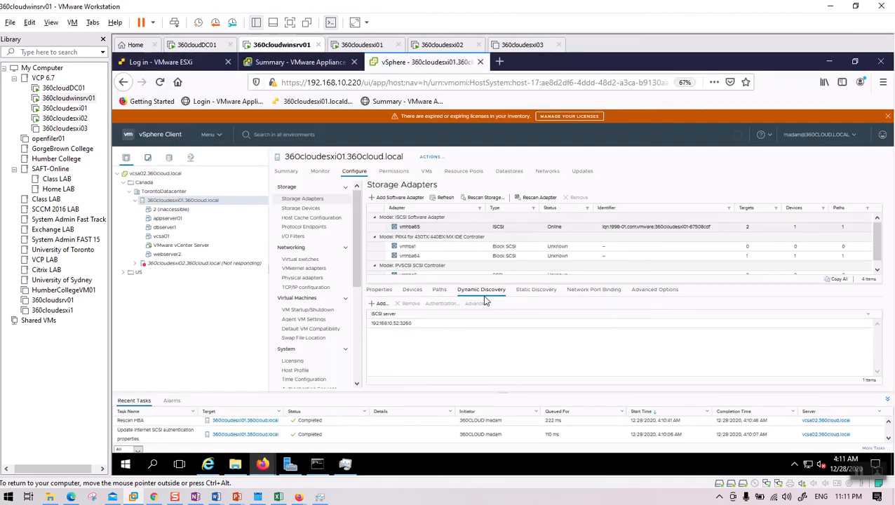
Review vmhba65's devices, check both ESXi consoles, and inspect the MSFT iSCSI disk's properties among 360cloudesxi01's storage devices.
left_click(411, 291)
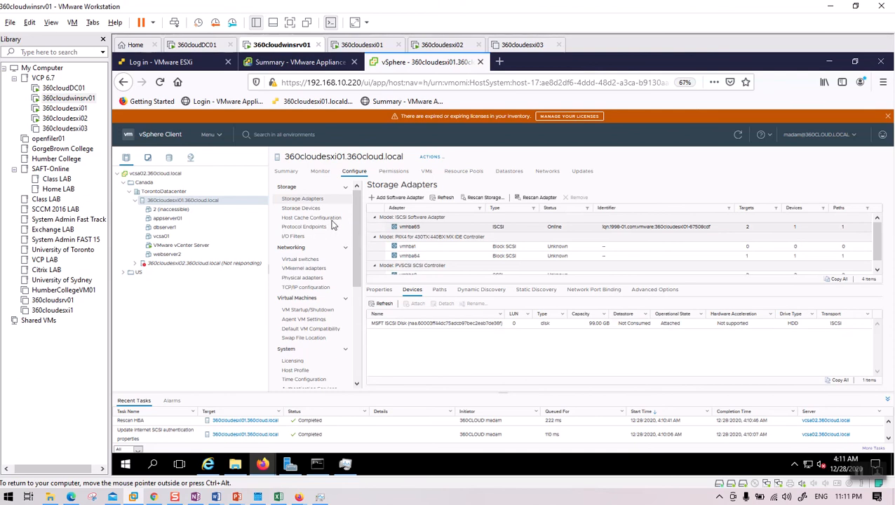
left_click(302, 210)
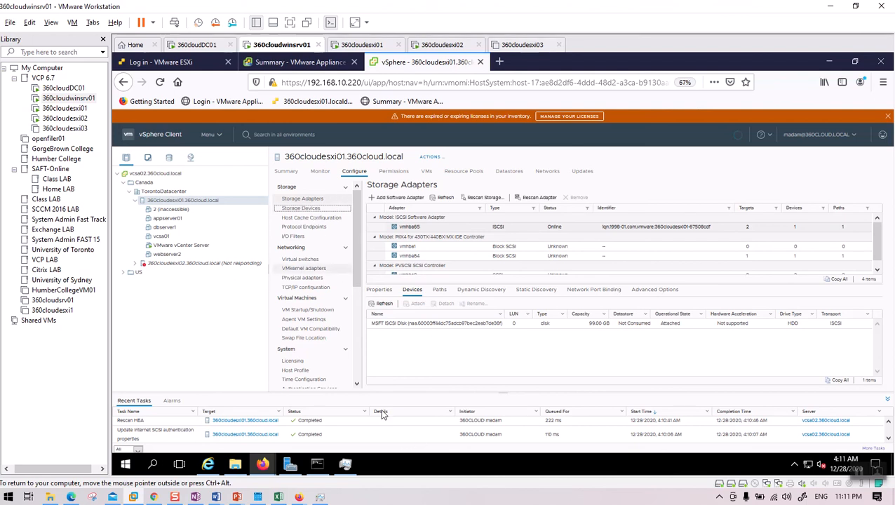
left_click(442, 45)
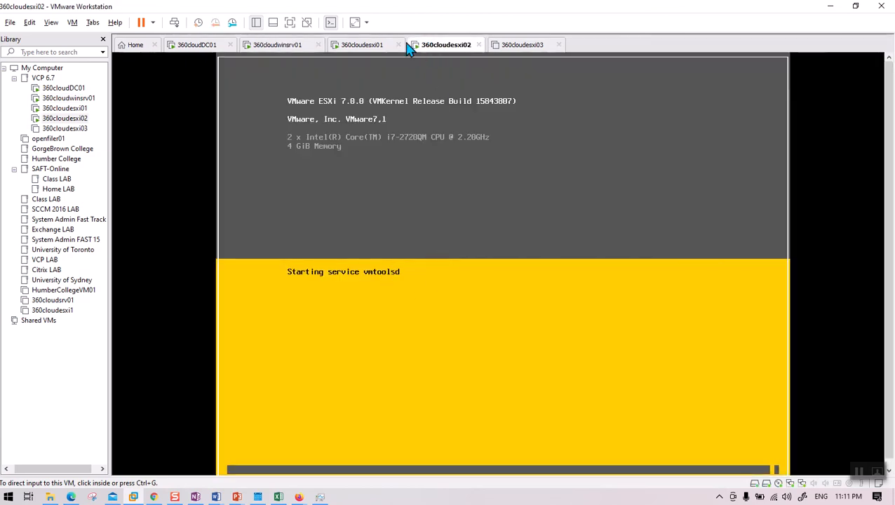
left_click(347, 45)
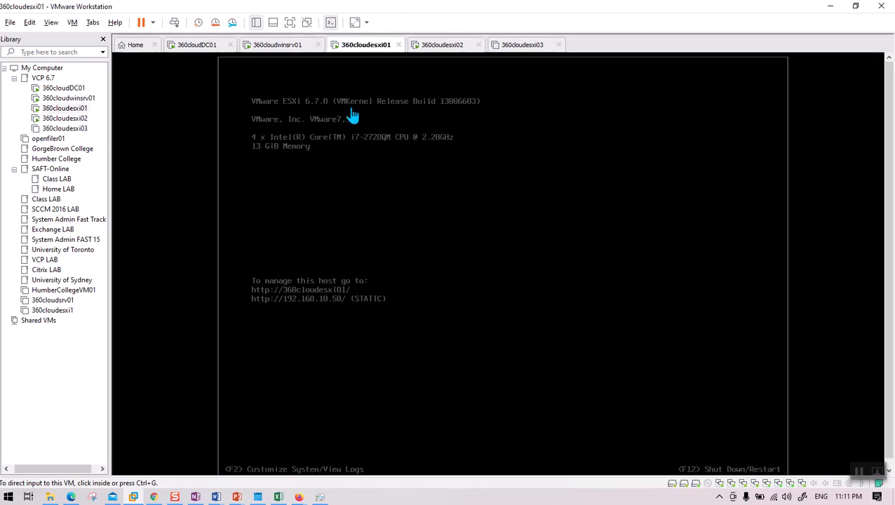
left_click(293, 49)
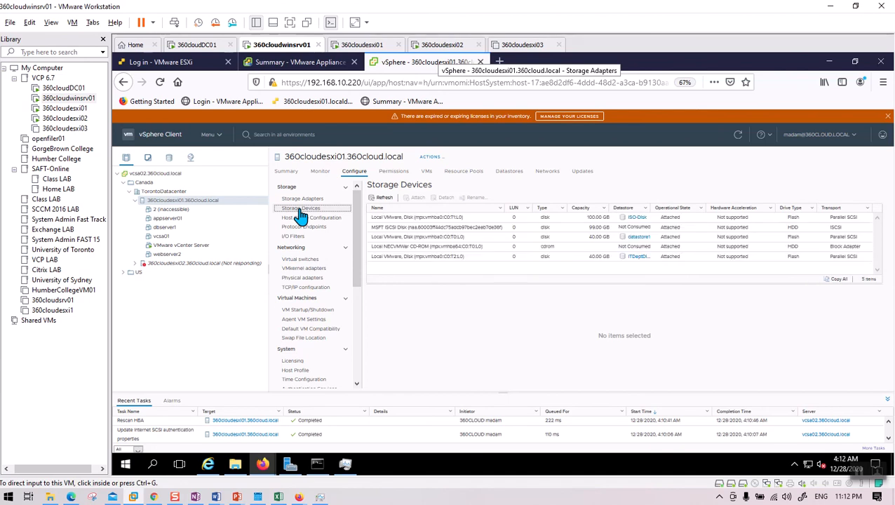
left_click(435, 228)
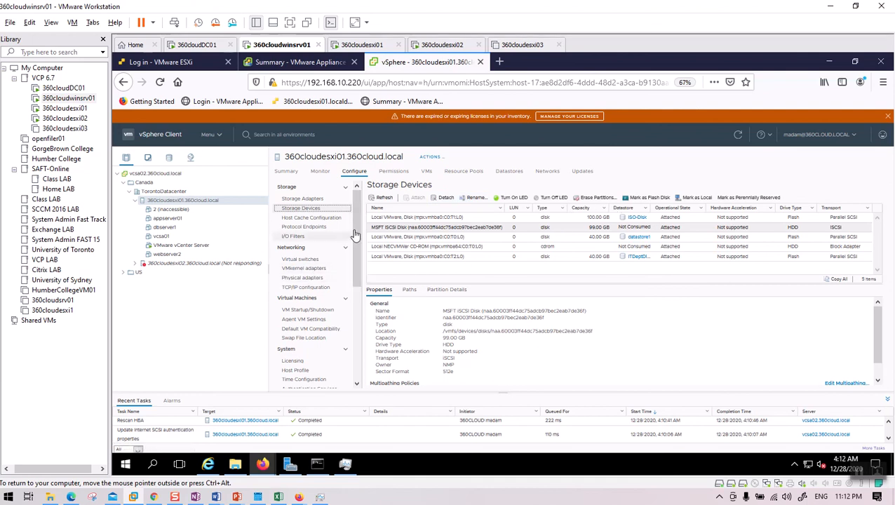
Examine the storage inventory under Canada and TorontoDatacenter and view the datastores of vcsa02.360cloud.local.
left_click(171, 160)
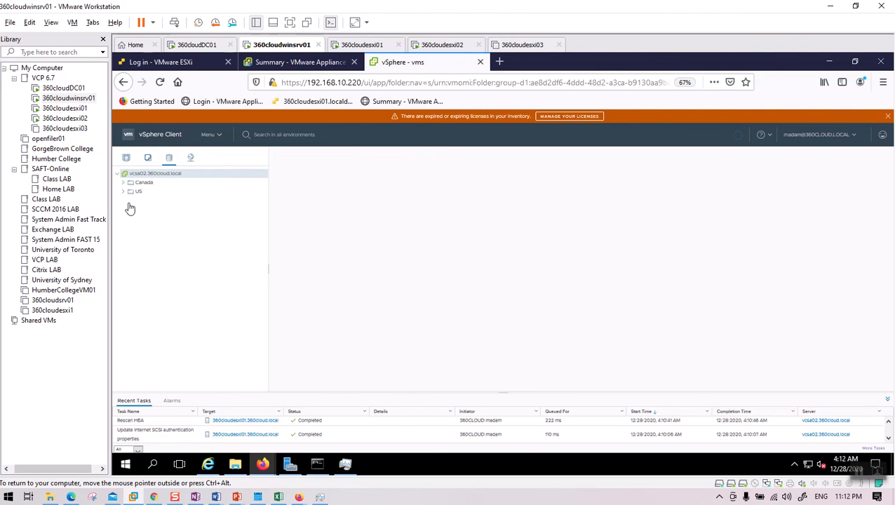
left_click(124, 183)
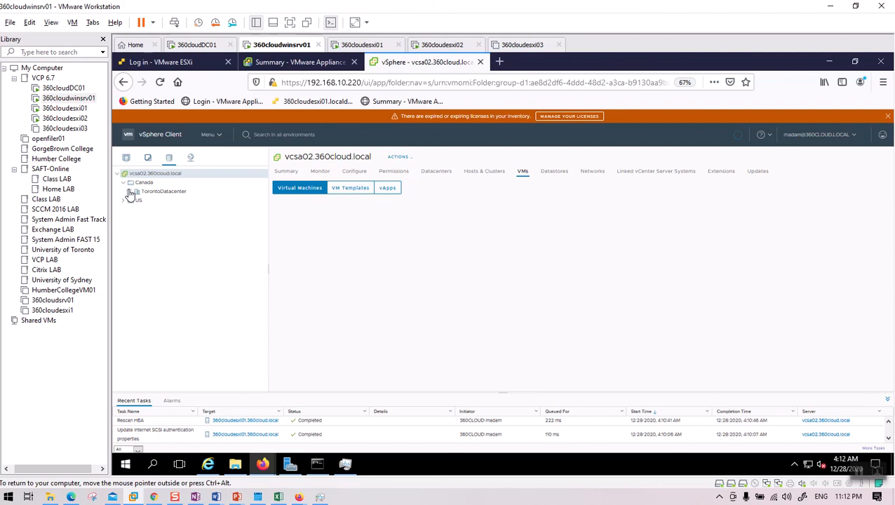
left_click(169, 159)
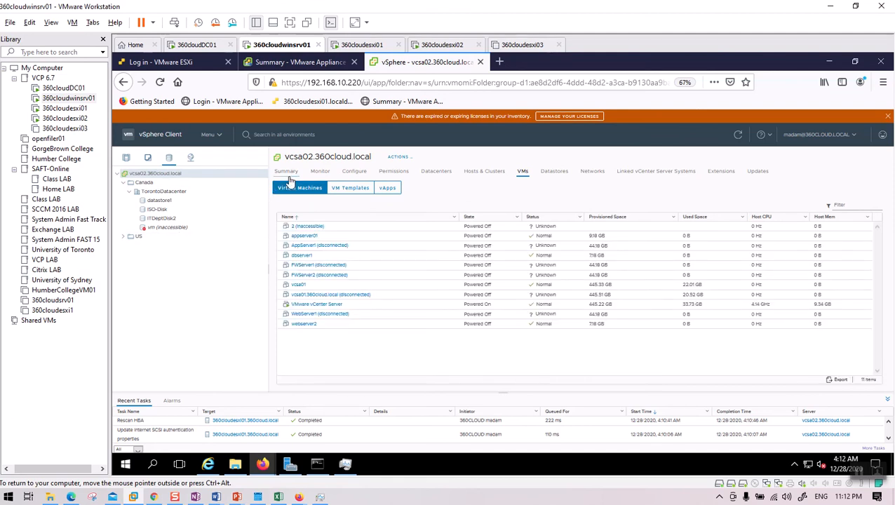
left_click(554, 172)
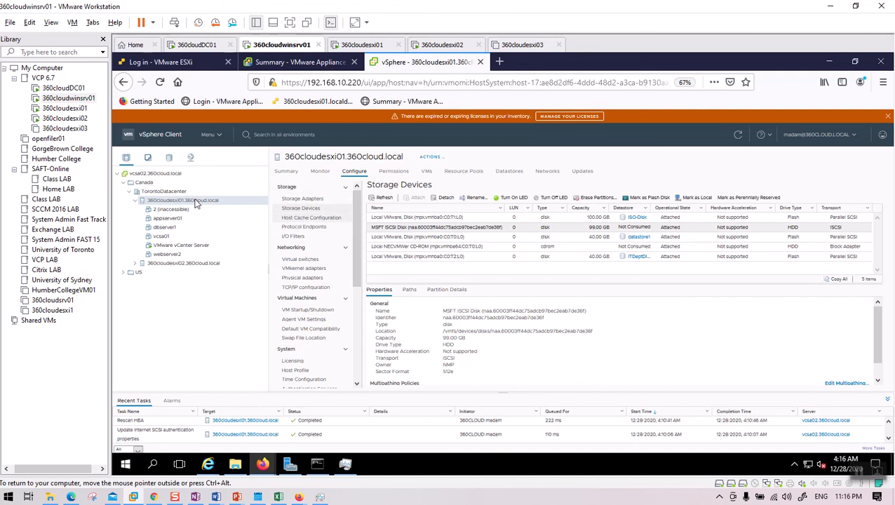
Start a new VMFS datastore on 360cloudesxi01 and name it iSCSIShared01.
right_click(177, 202)
key("Escape")
right_click(177, 202)
key("Escape")
right_click(186, 202)
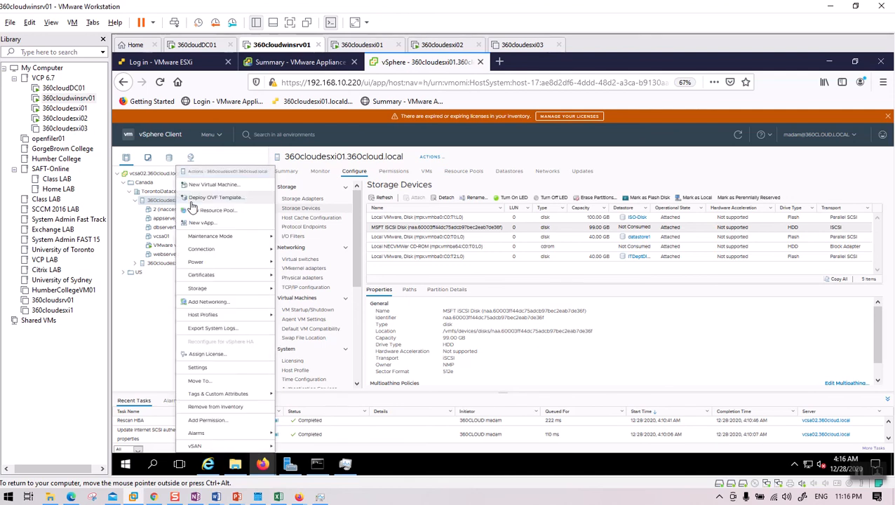
mouse_move(263, 296)
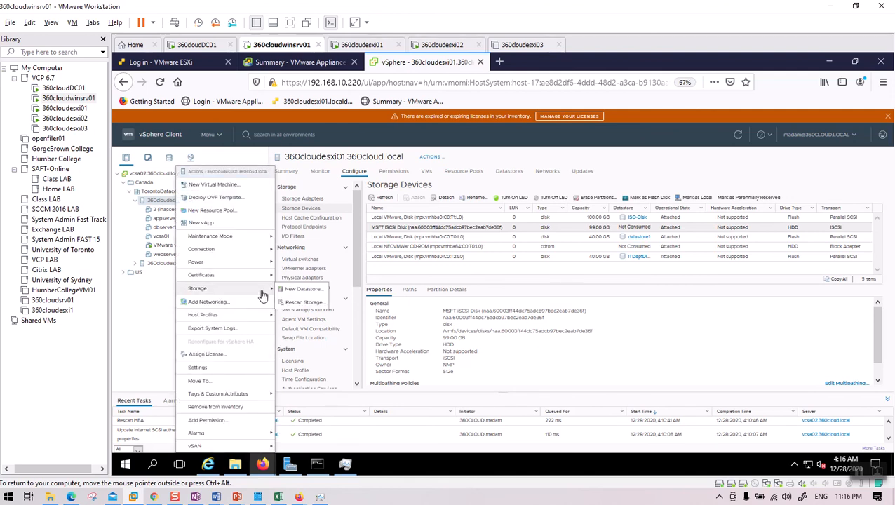
left_click(300, 291)
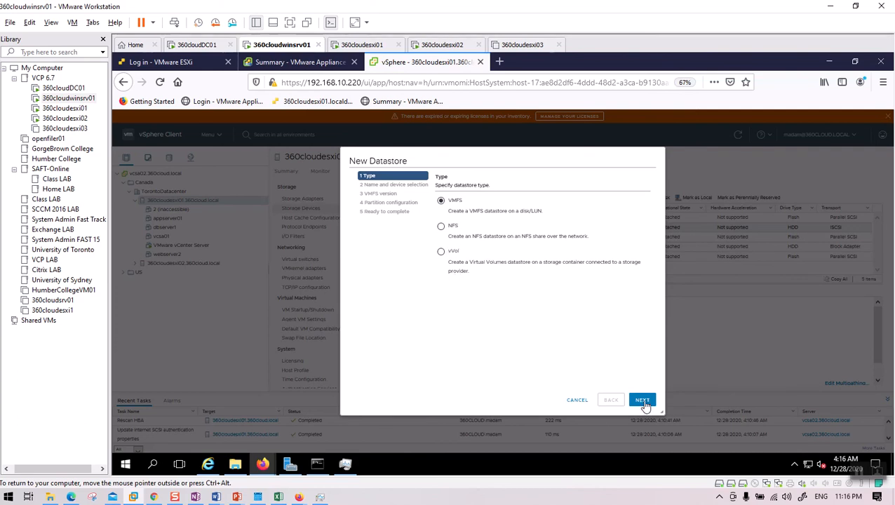
left_click(638, 397)
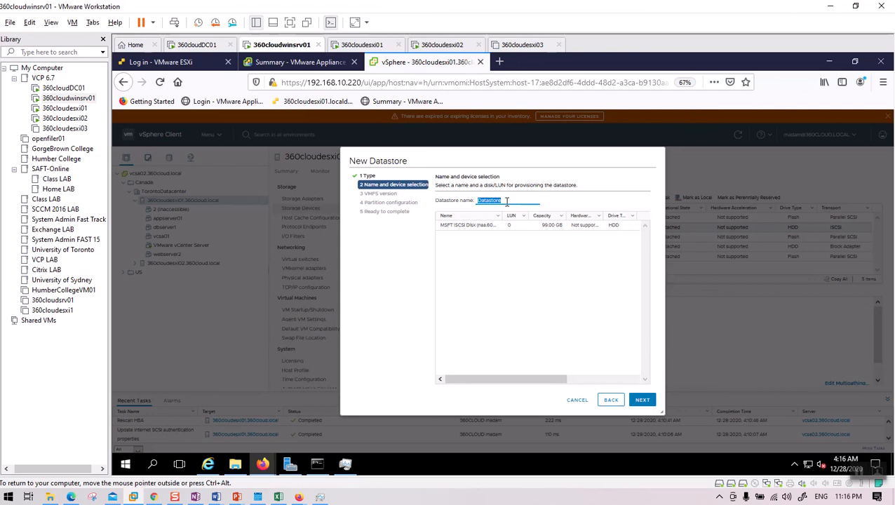
type("iSCSIShared01")
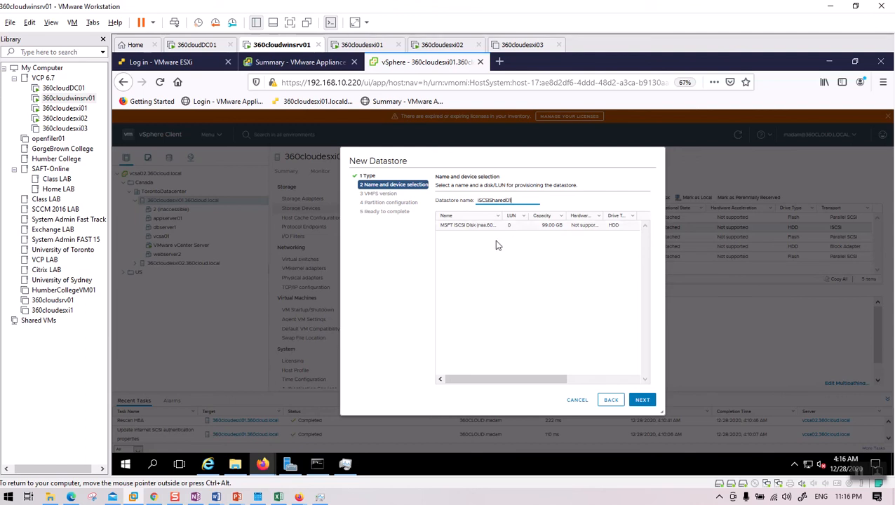
Place the iSCSIShared01 datastore on the 99 GB MSFT iSCSI disk using VMFS 6 and the default partition configuration, and create it.
left_click(638, 400)
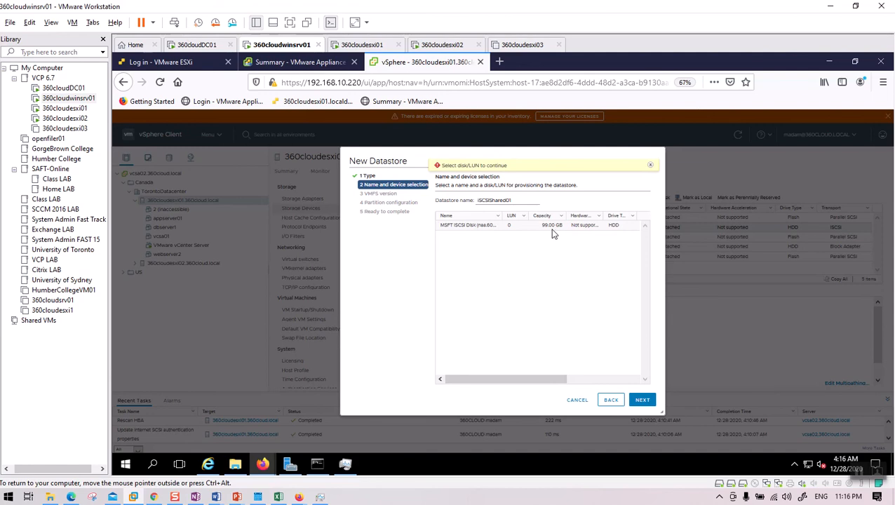
left_click(480, 226)
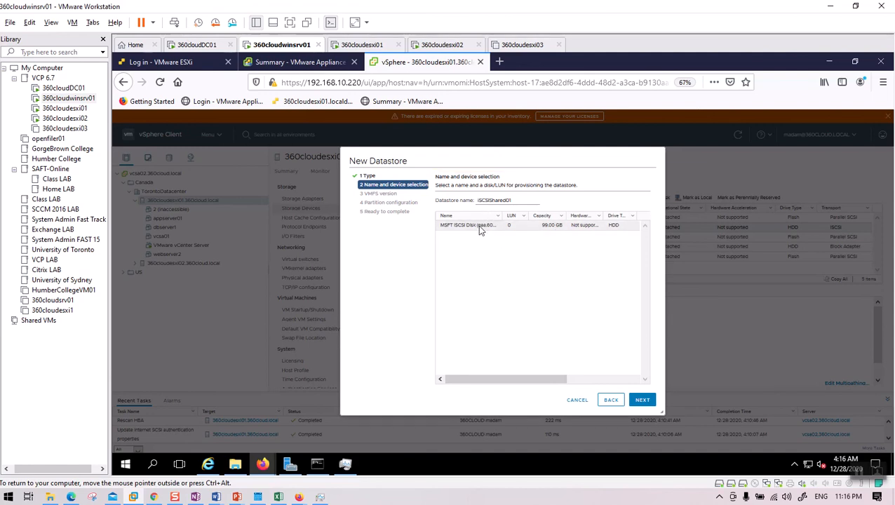
left_click(642, 400)
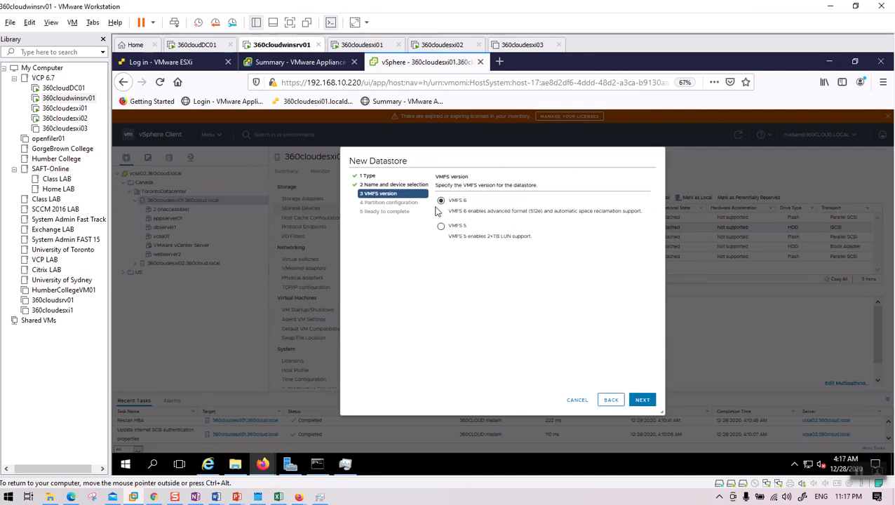
left_click(642, 402)
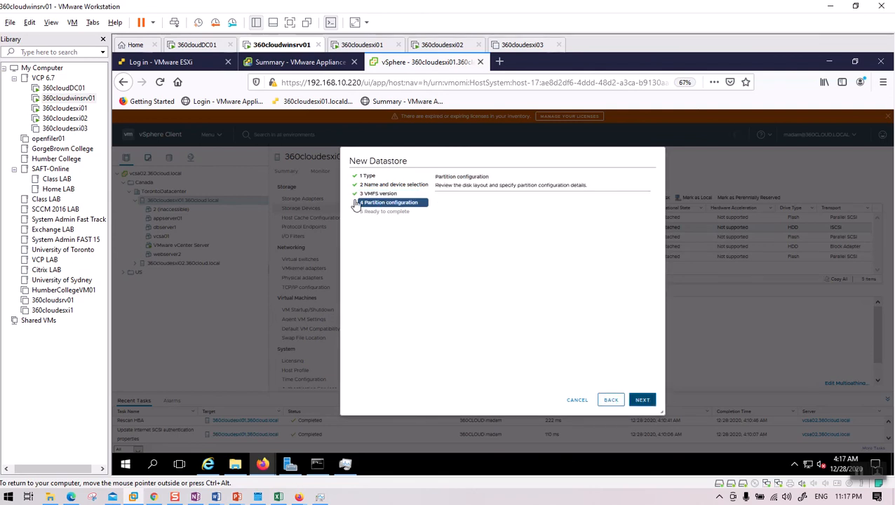
left_click(642, 401)
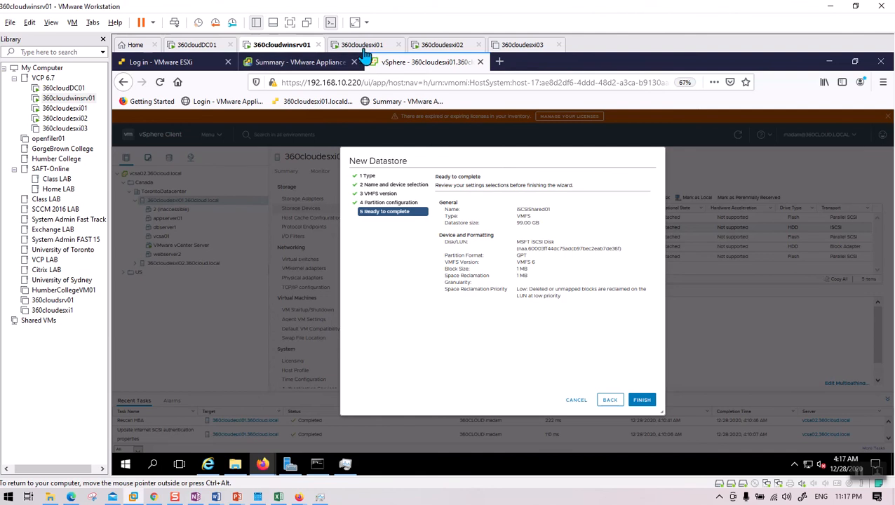
left_click(641, 400)
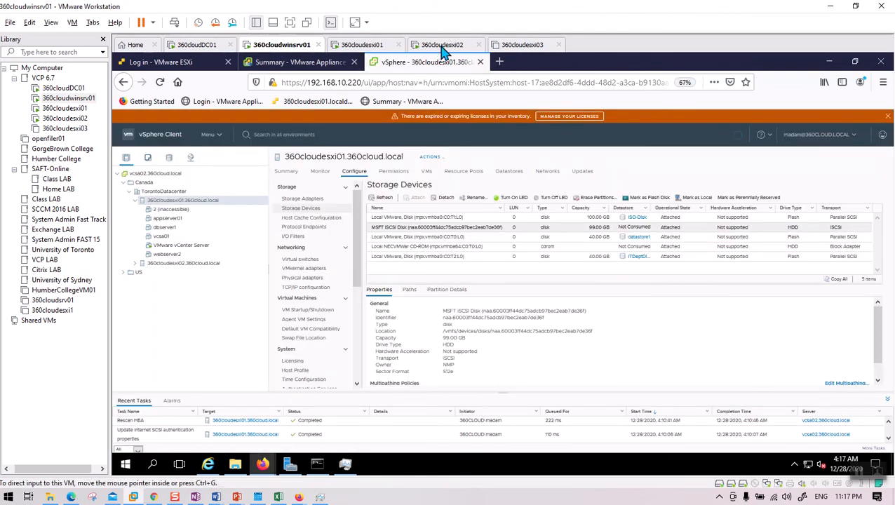
Check the 360cloudesxi02 console and add a software iSCSI adapter to 360cloudesxi02.360cloud.local in the vSphere Client.
left_click(441, 46)
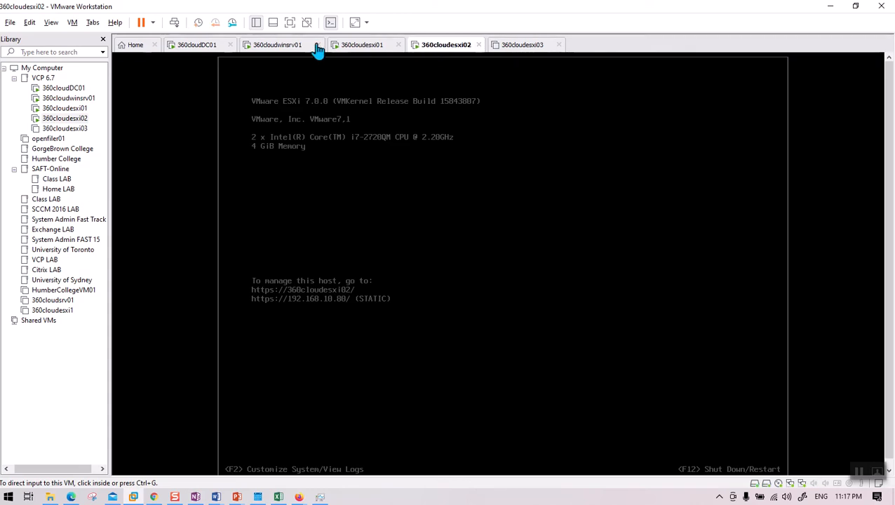
left_click(294, 46)
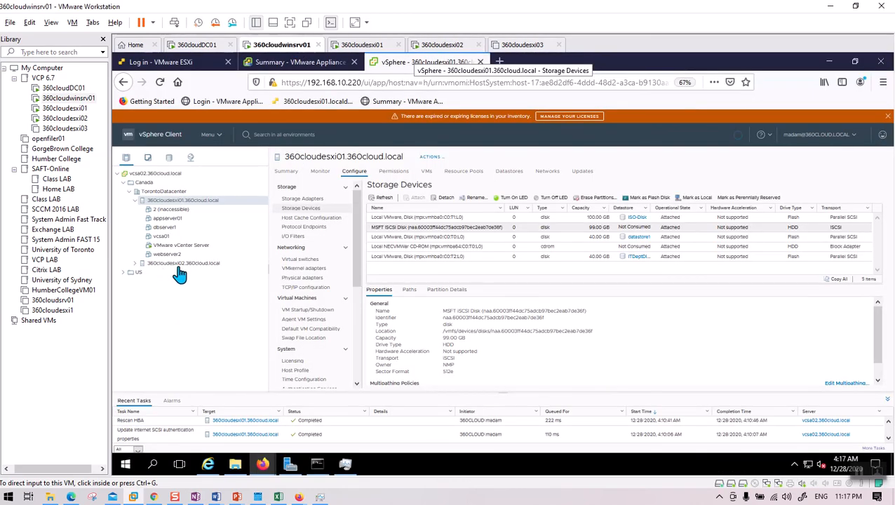
left_click(135, 264)
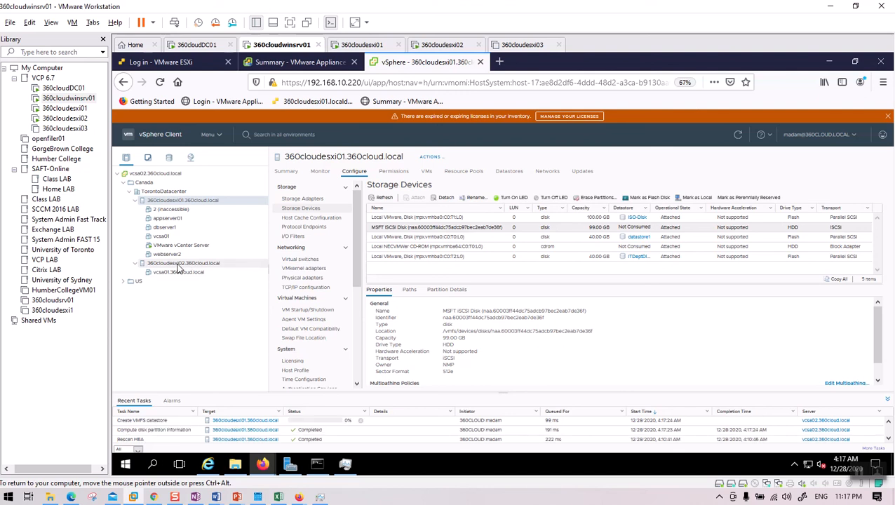
left_click(178, 265)
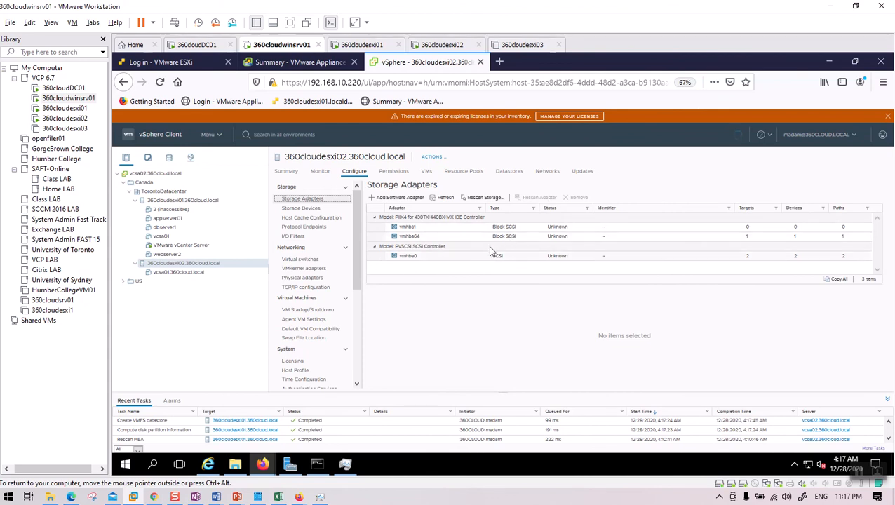
left_click(398, 200)
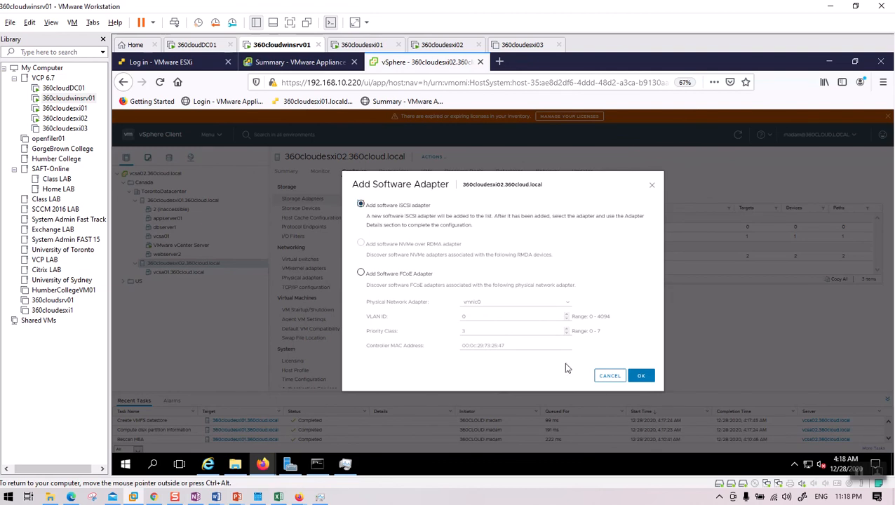
left_click(641, 377)
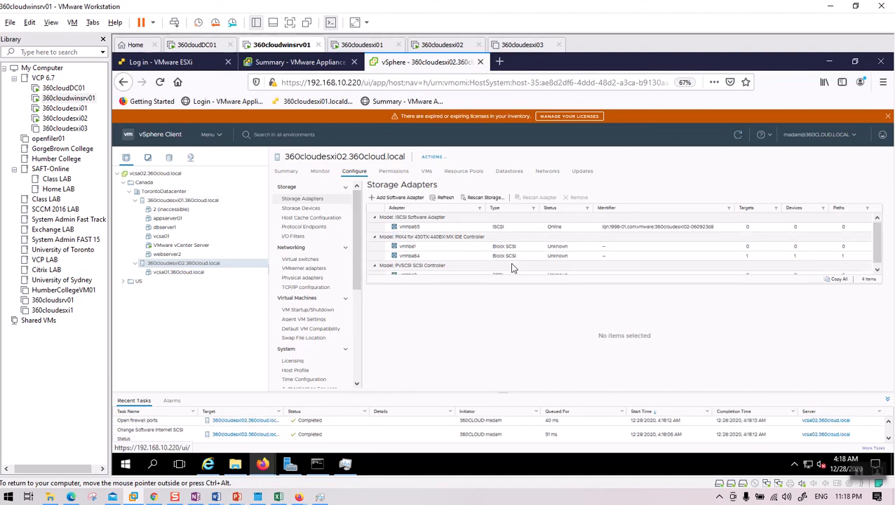
Copy the iSCSI name of 360cloudesxi02's vmhba65 adapter from its properties.
left_click(520, 228)
left_click_drag(541, 348, 420, 347)
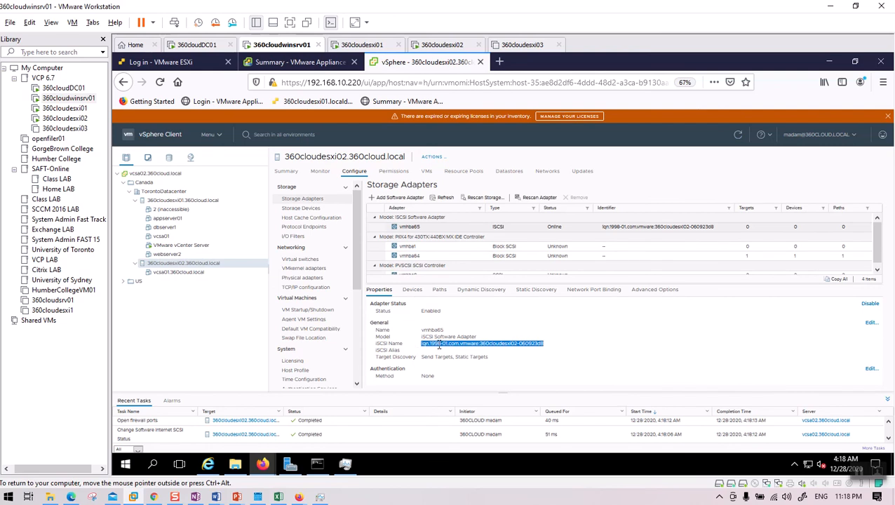
right_click(441, 346)
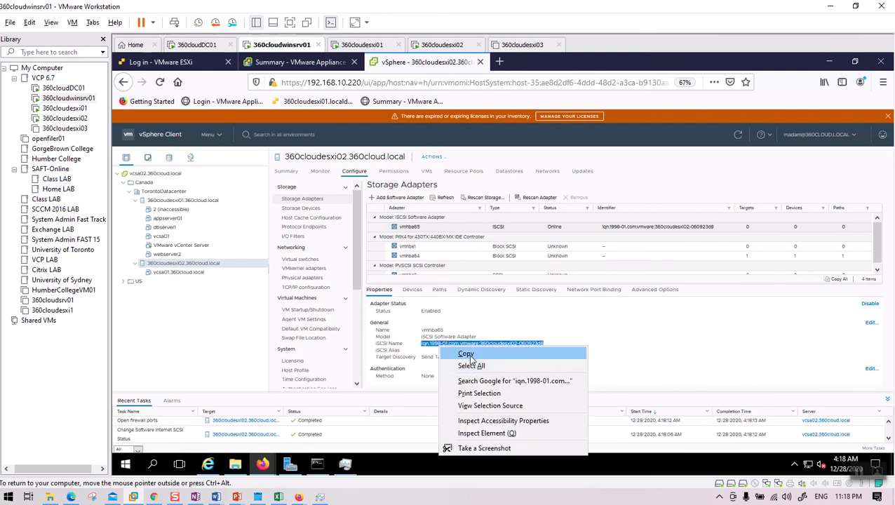
left_click(467, 354)
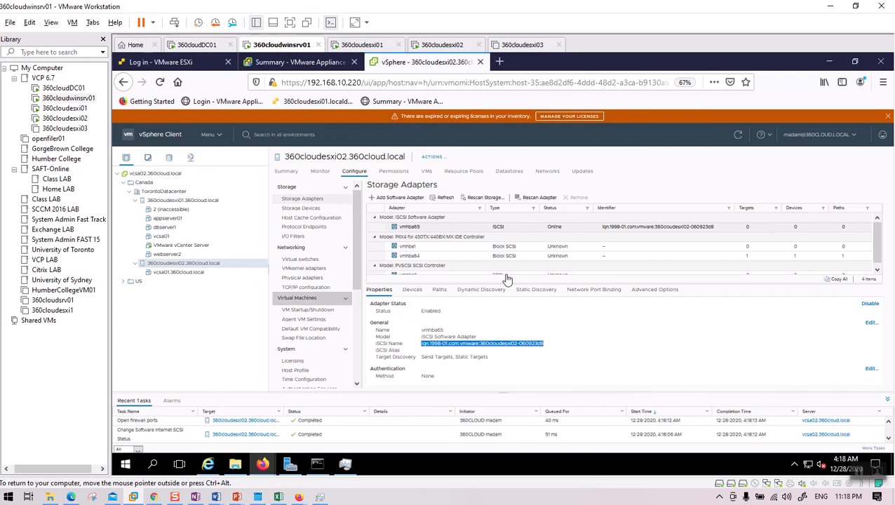
Add 192.168.10.52 on port 3260 as a dynamic discovery target server for vmhba65 on 360cloudesxi02.
left_click(485, 295)
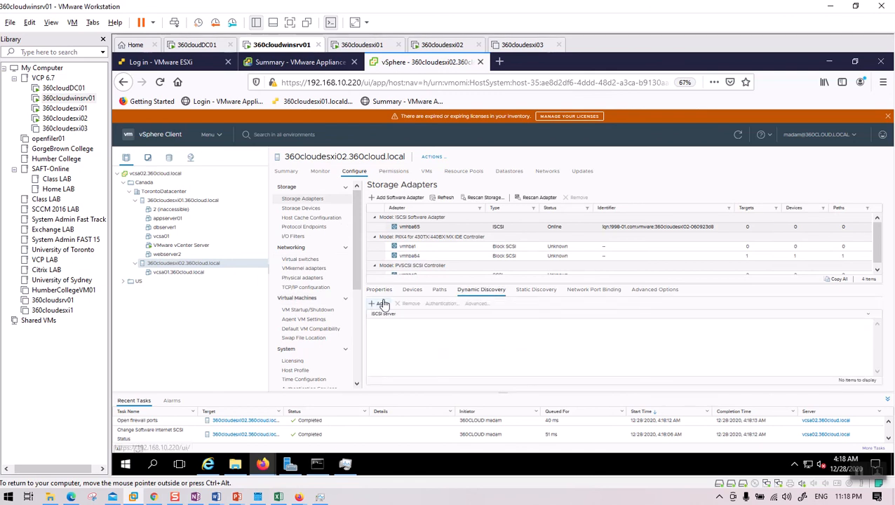
left_click(382, 303)
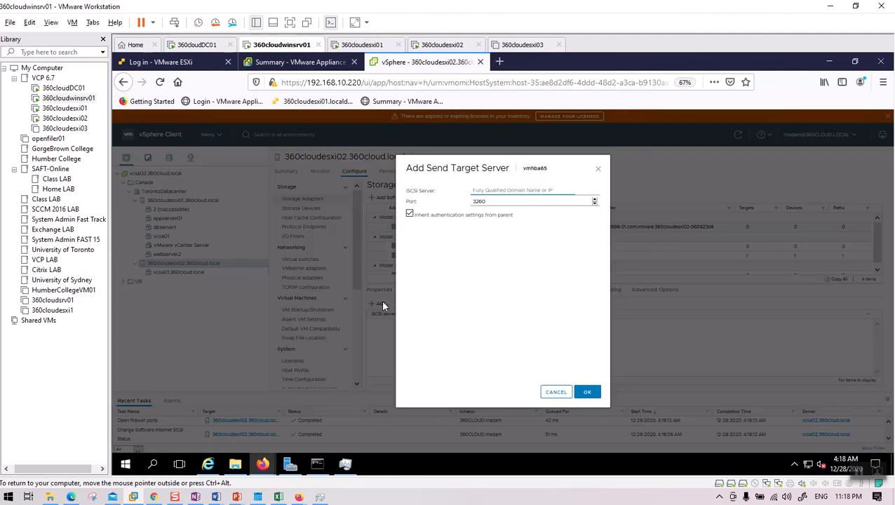
left_click(491, 192)
type("192.168.10.52")
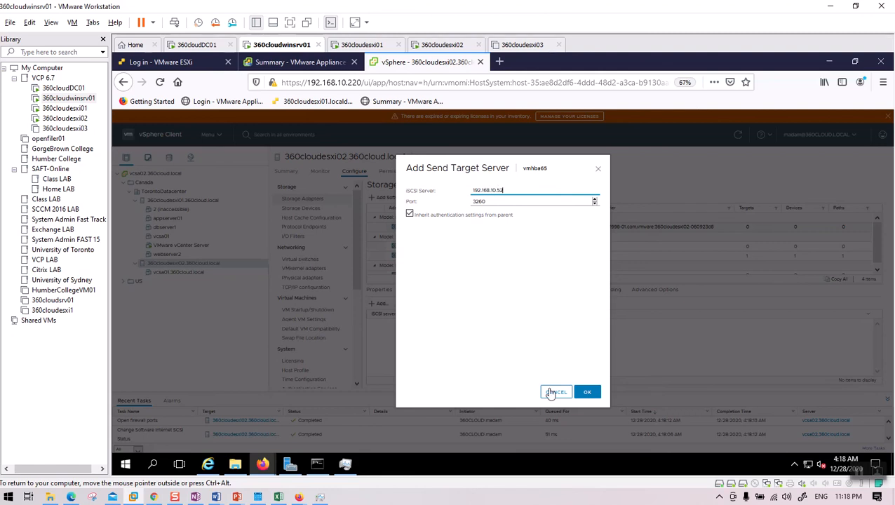
left_click(585, 397)
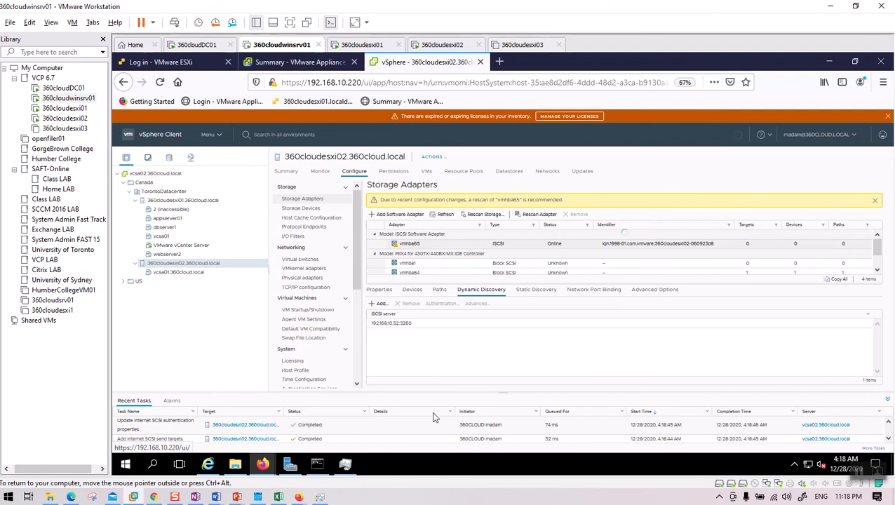
Show the devices of 360cloudesxi02's vmhba65 and rescan the adapter.
left_click(419, 325)
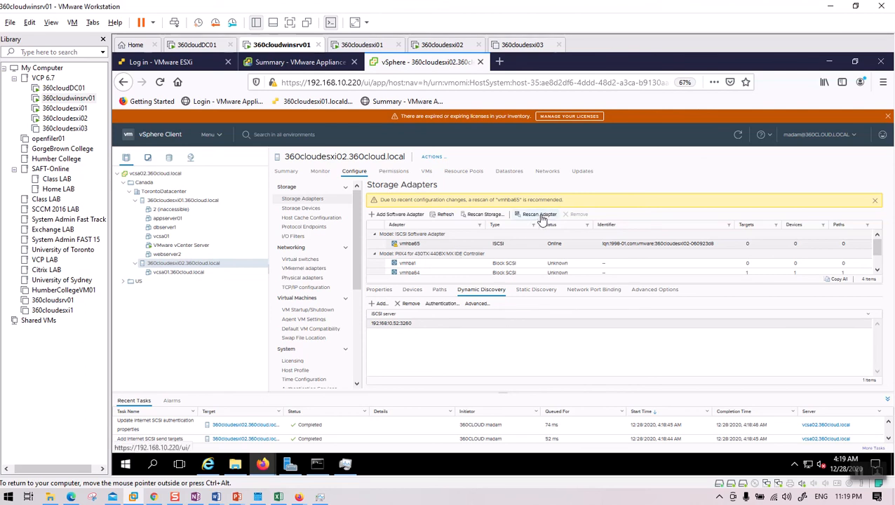
left_click(413, 290)
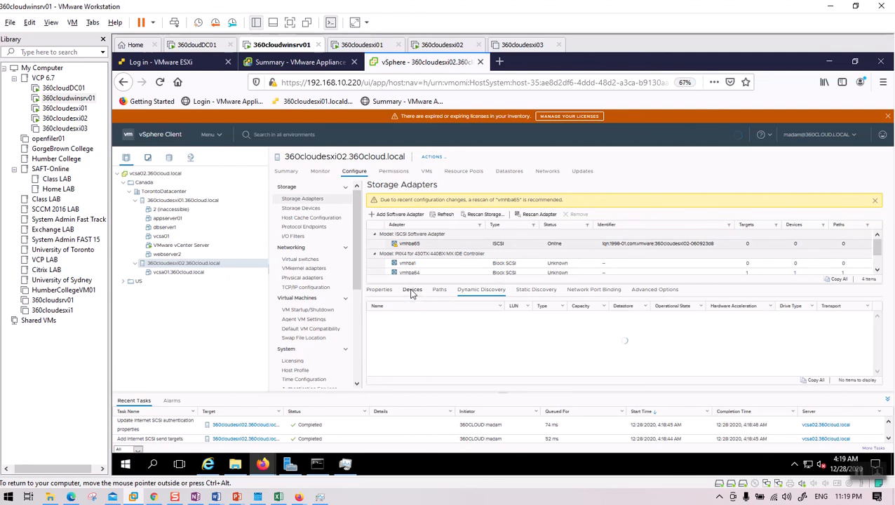
left_click(537, 214)
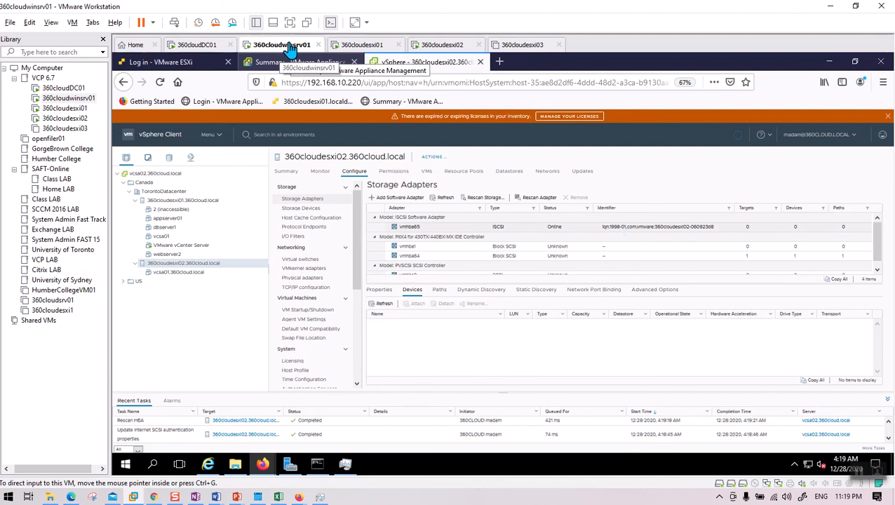
Switch to Server Manager and open the initiator settings of iscsitarget1 from its iSCSI targets.
left_click(291, 466)
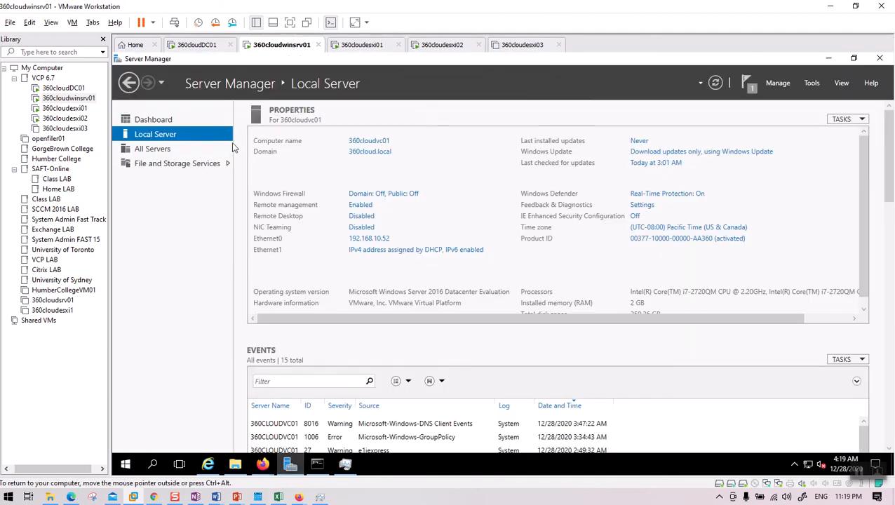
left_click(168, 164)
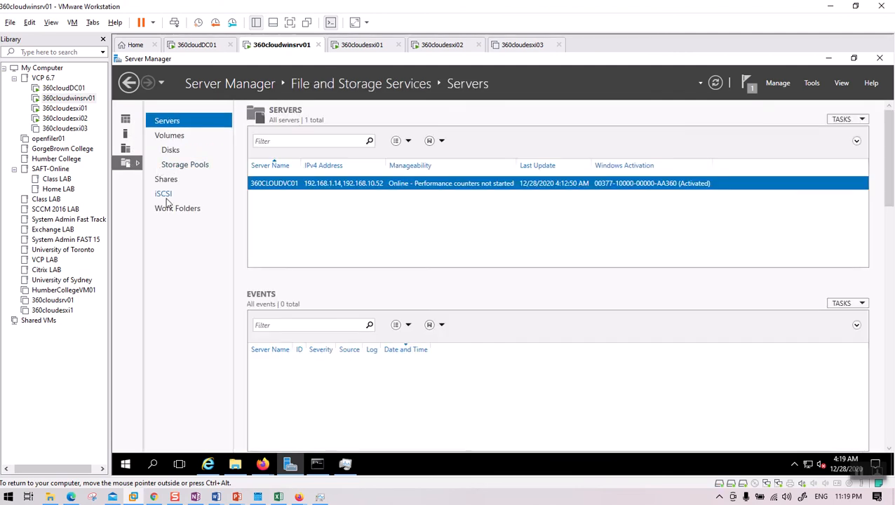
left_click(167, 197)
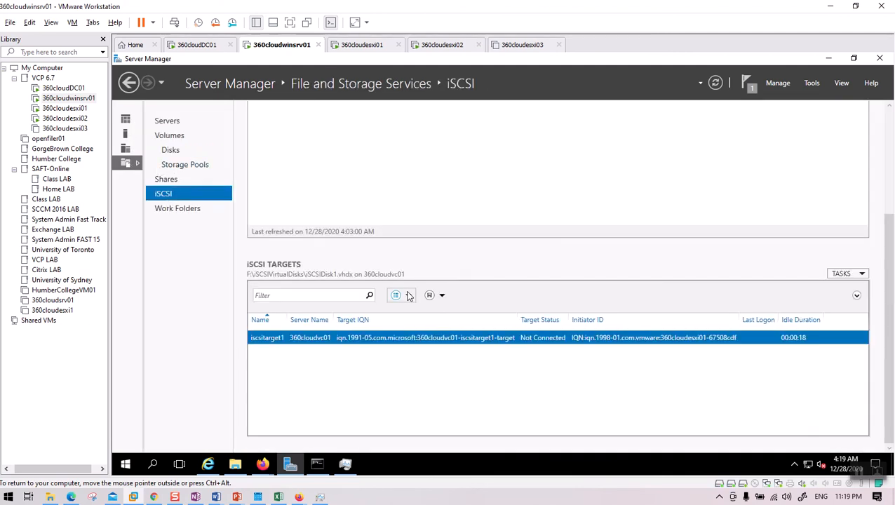
right_click(374, 342)
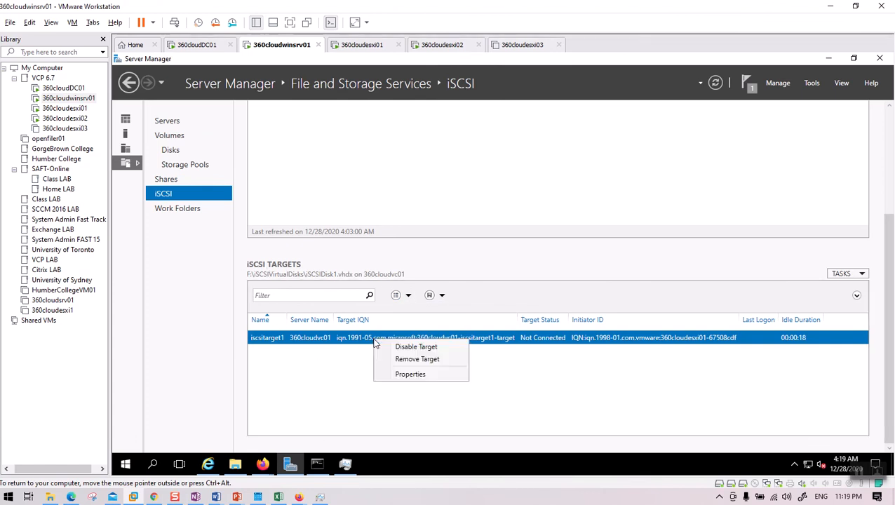
left_click(429, 377)
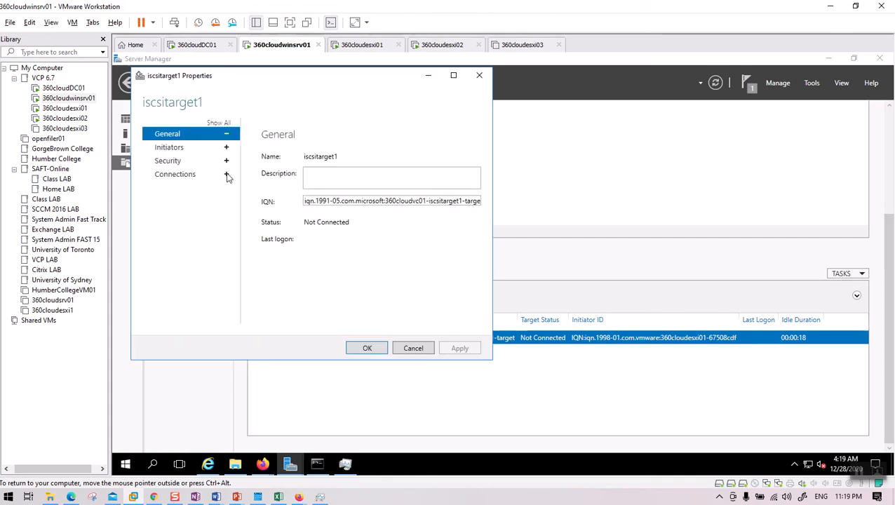
left_click(169, 147)
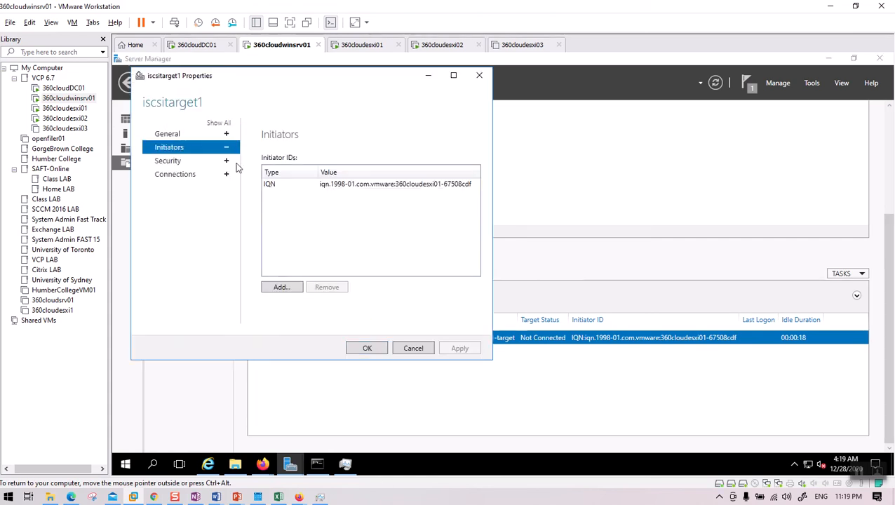
Add the copied IQN iqn.1998-01.com.vmware:360cloudesxi02-060923d8 as an initiator ID of iscsitarget1 and apply the change.
left_click(282, 287)
left_click(293, 332)
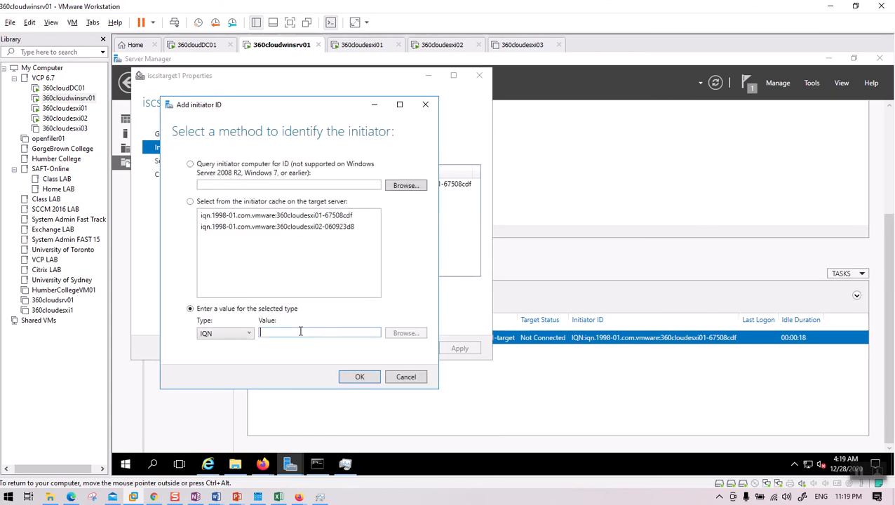
key("ctrl+v")
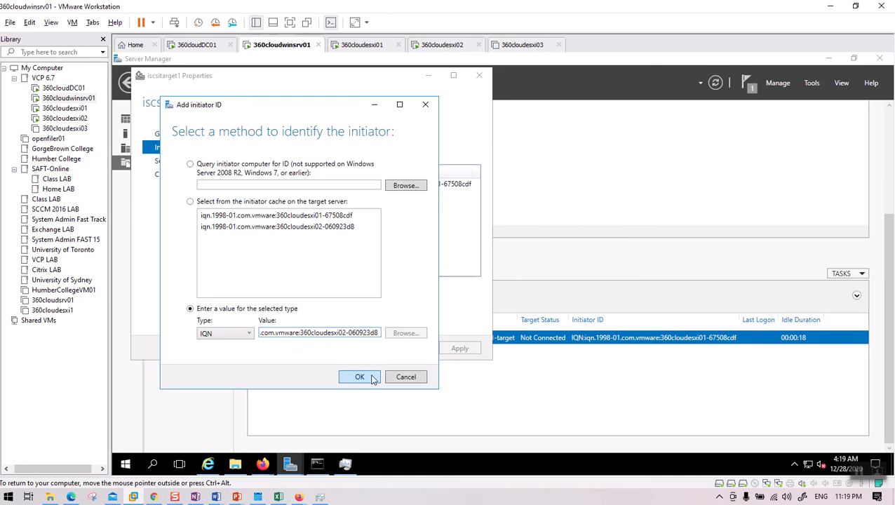
left_click(359, 377)
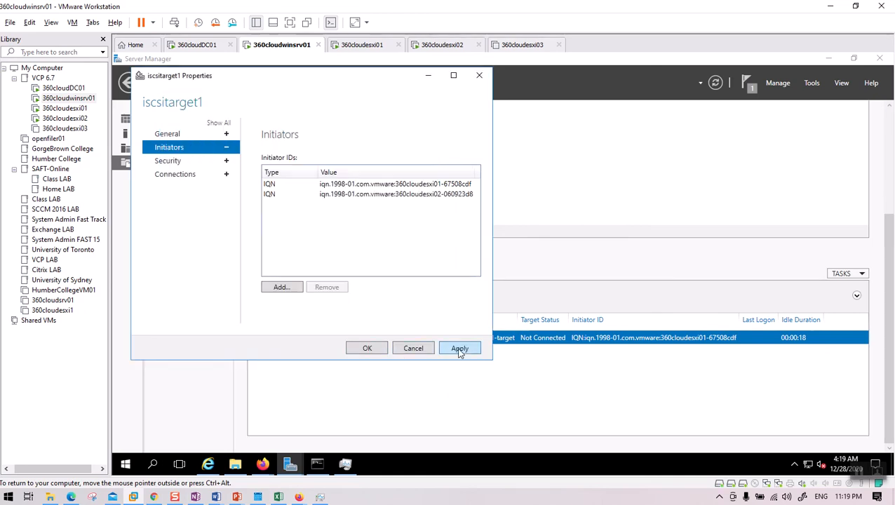
left_click(459, 349)
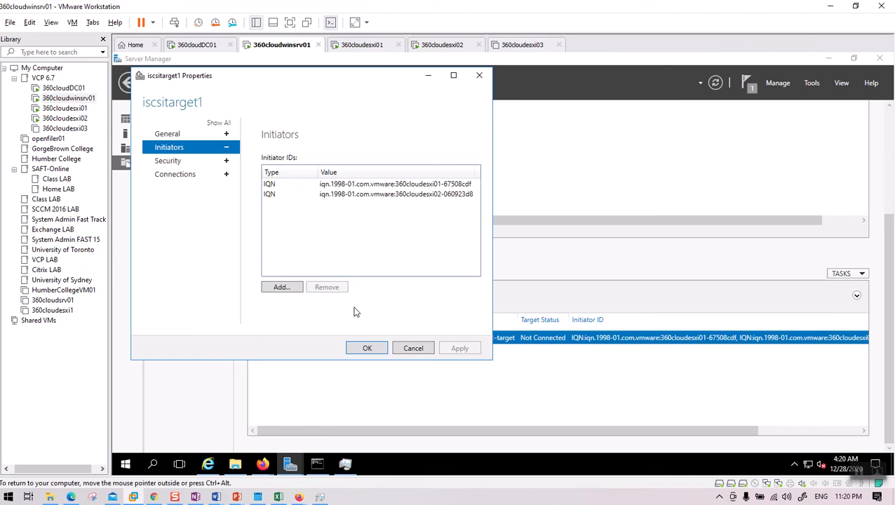
left_click(368, 349)
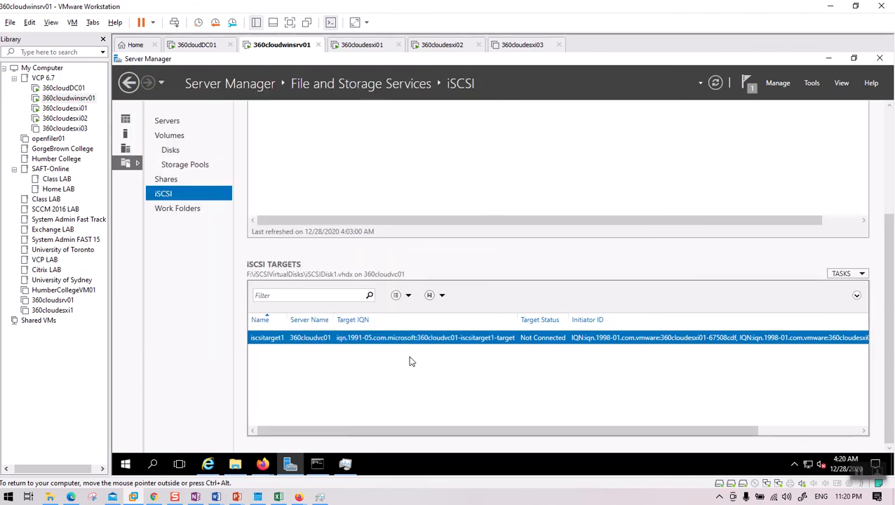
Return to the vSphere Client and rescan 360cloudesxi02's vmhba65 again to detect the MSFT iSCSI disk.
left_click(828, 58)
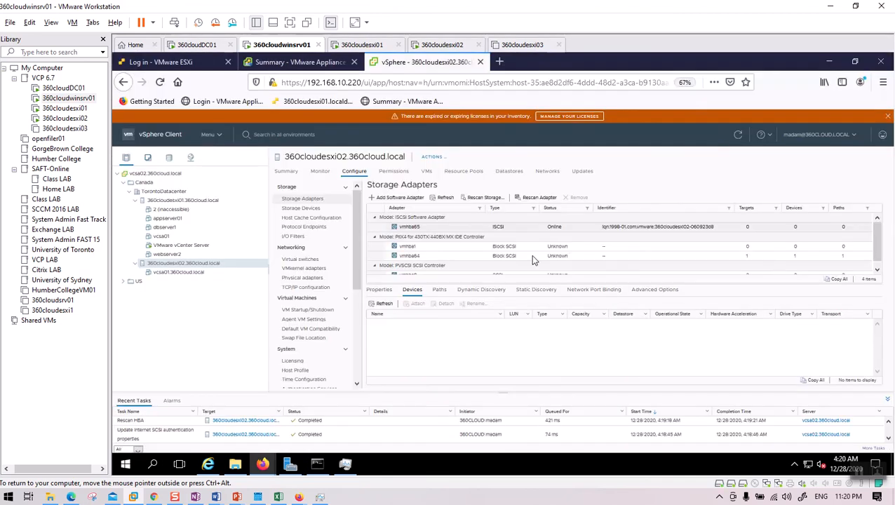
left_click(538, 198)
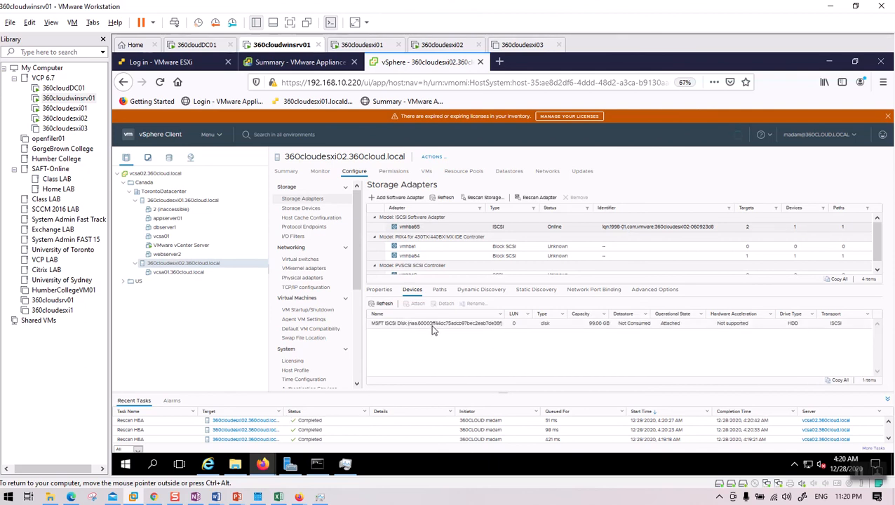
Select the MSFT iSCSI disk on 360cloudesxi02's vmhba65, review the host's storage devices and open the disk's iSCSIShared01 datastore.
left_click(424, 329)
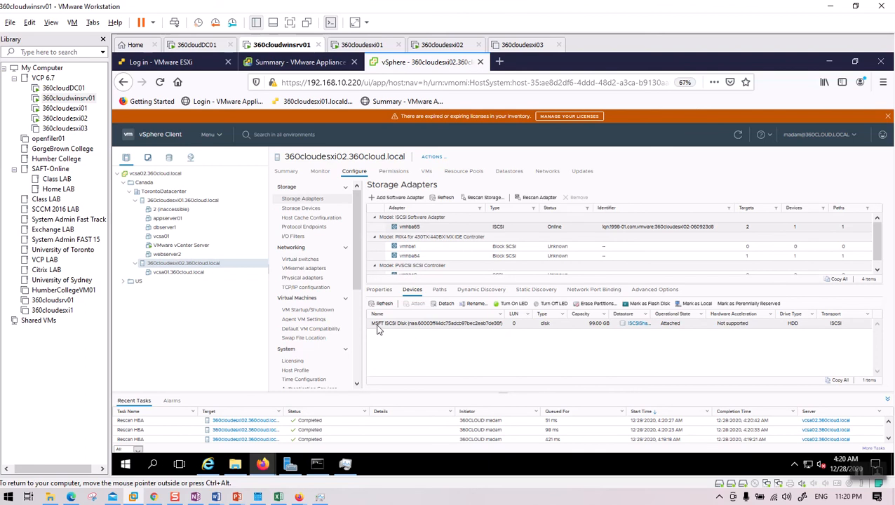
left_click(304, 209)
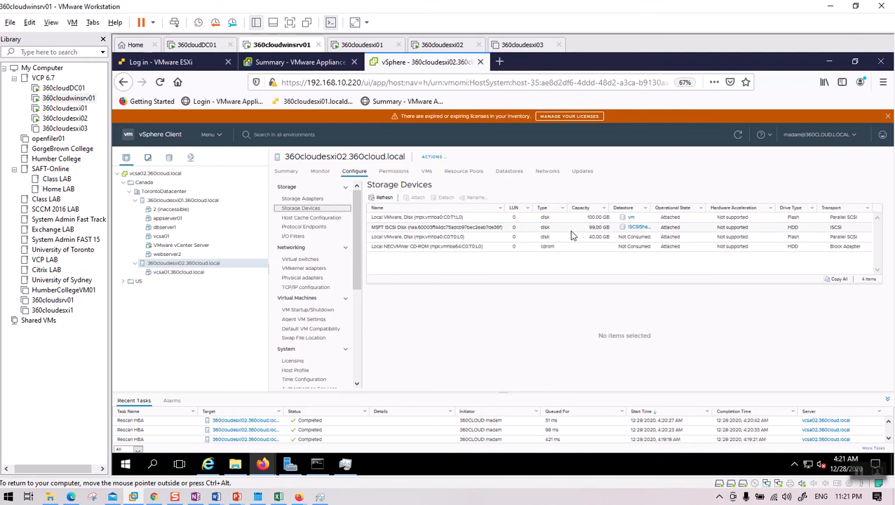
left_click(635, 229)
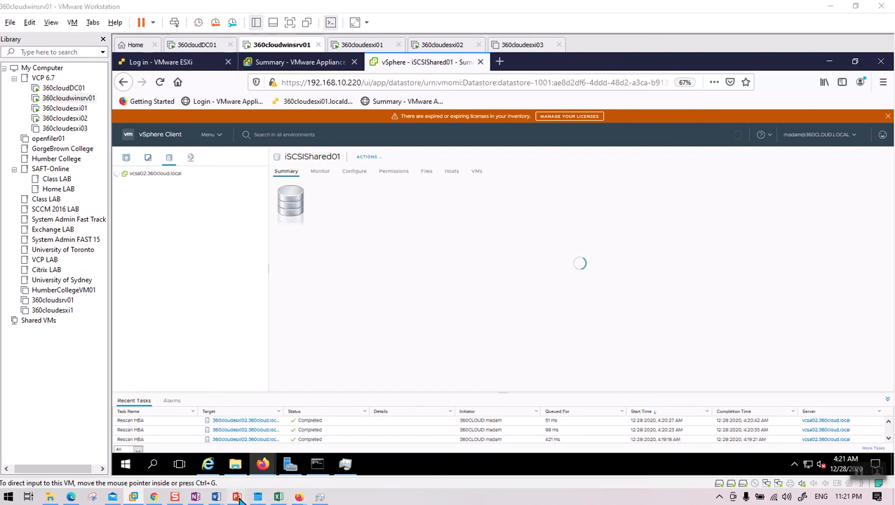
Switch to the PowerPoint lab architecture slide and place a copy of 360Cloudwinsrv01's upper disk icon above the switch, between the ESXi hosts.
mouse_move(237, 497)
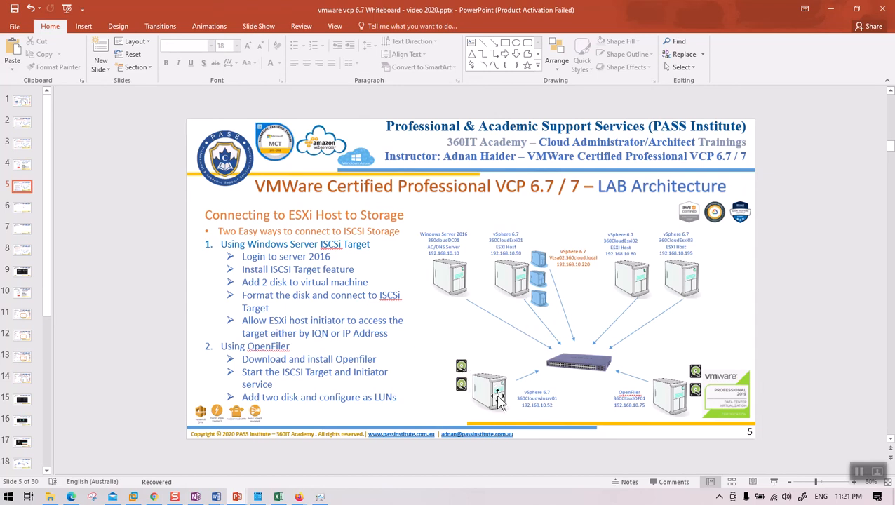
left_click(461, 366)
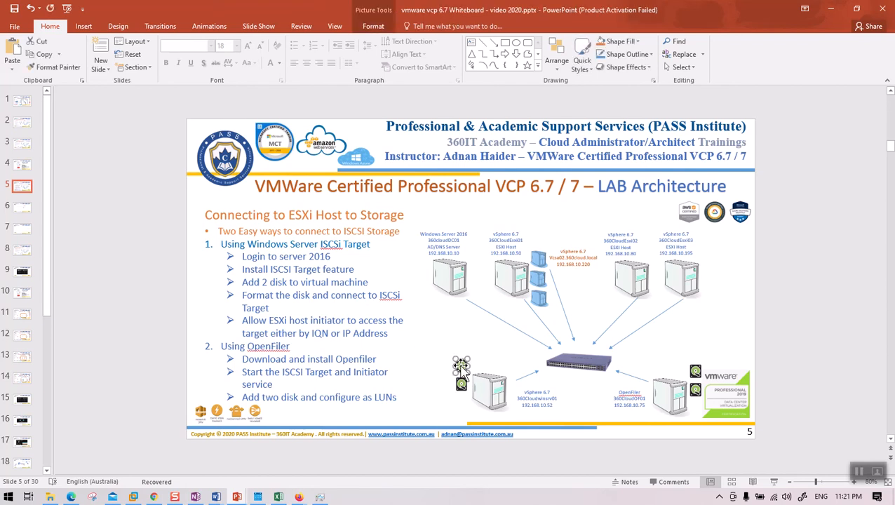
left_click_drag(462, 370, 589, 321)
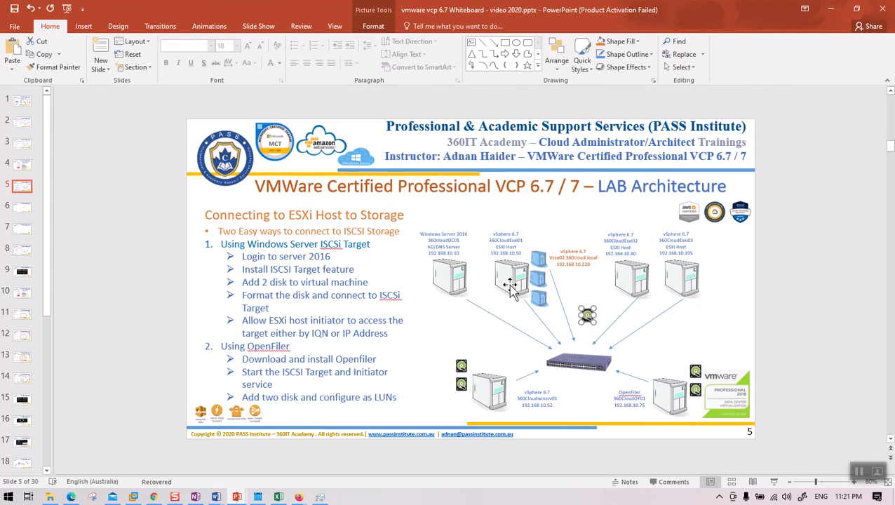